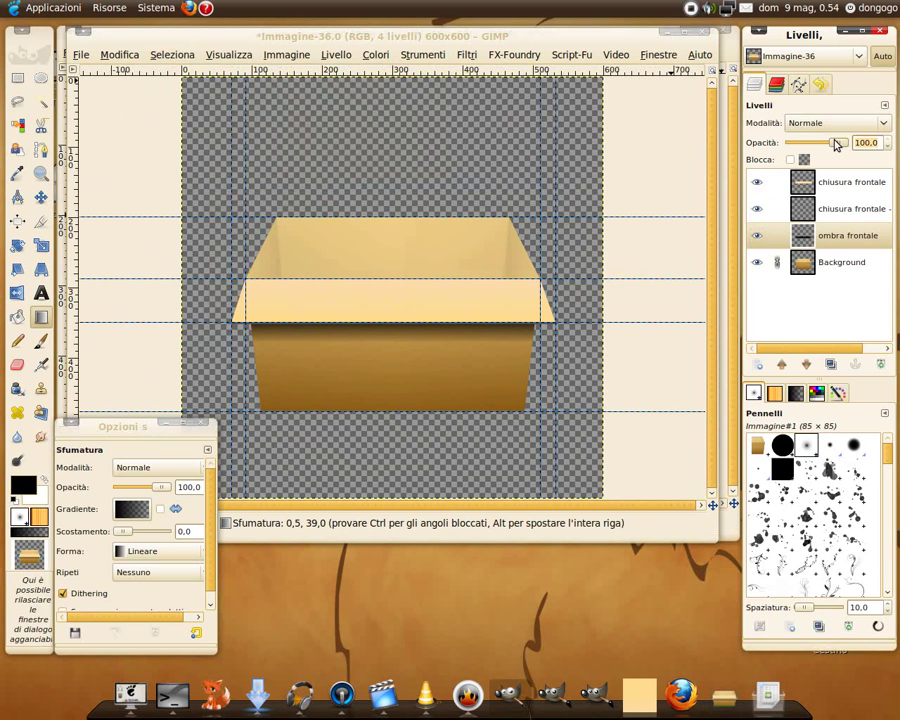
Set the ombra frontale layer's opacity to 80
type("0")
key("Return")
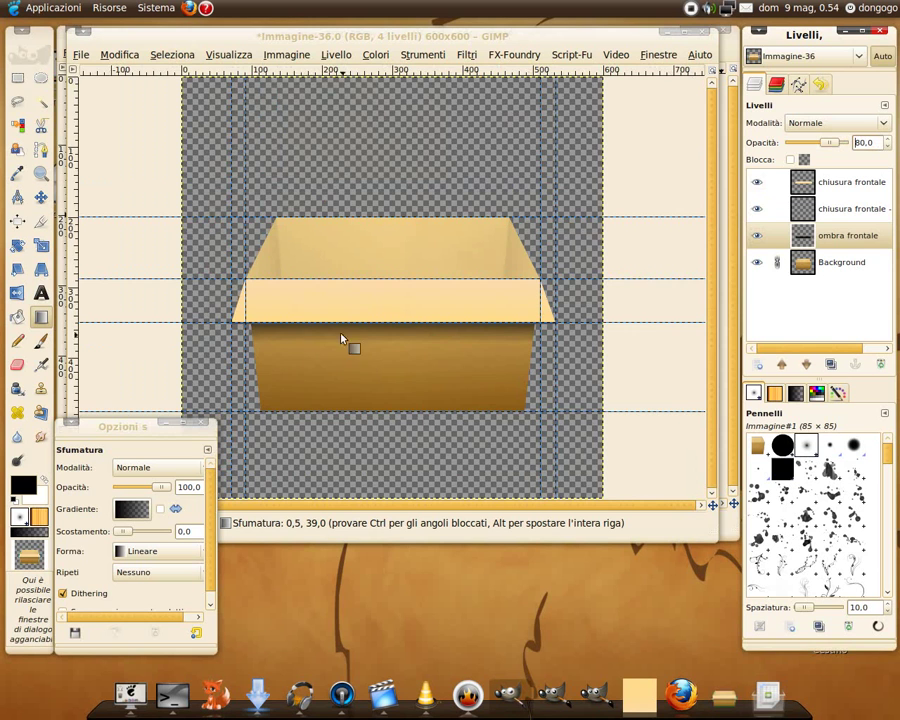
key("plus")
key("plus")
key("shift+ctrl+j")
Merge the top flap layers down twice and rename the merged layer 'frontale'
right_click(806, 180)
left_click(672, 276)
right_click(810, 182)
left_click(694, 276)
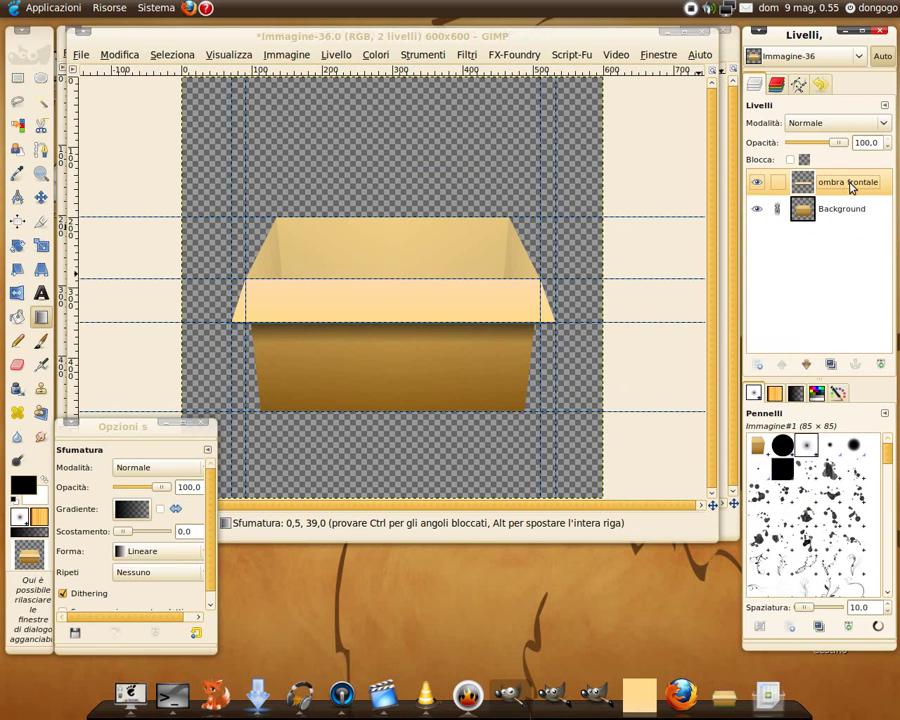
key("BackSpace")
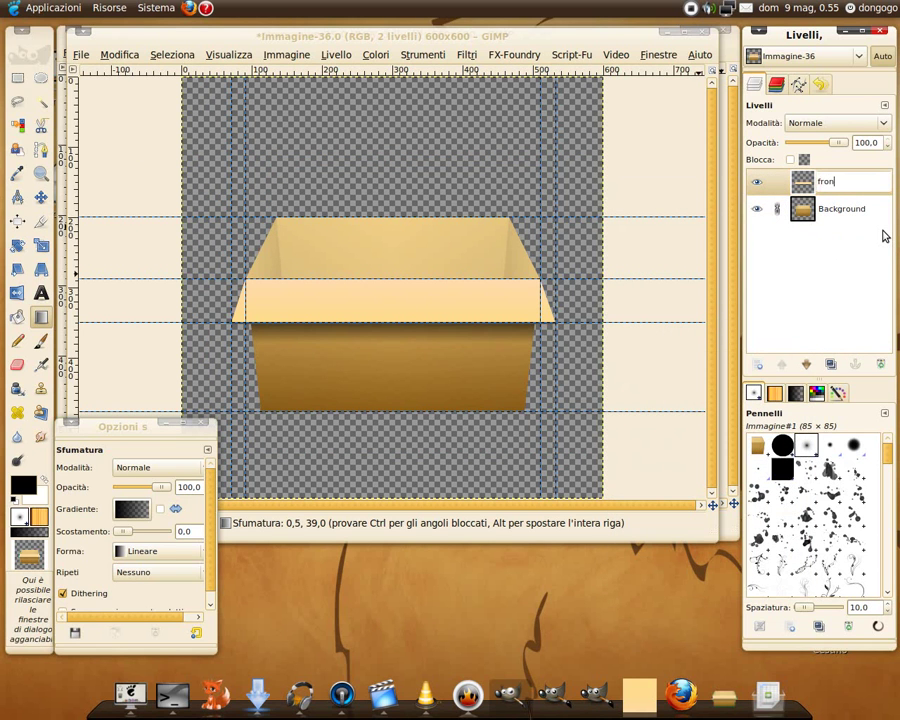
key("Return")
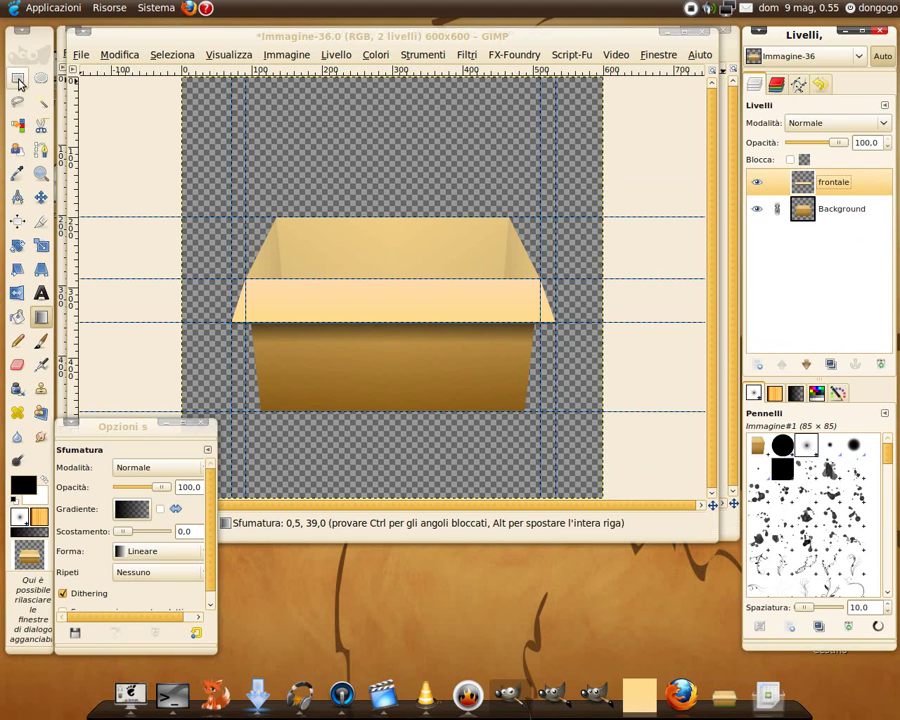
Draw and adjust a rectangle selection band just above the box's back rim, then start a new layer
left_click(18, 82)
scroll(294, 194, "up", 1)
mouse_move(270, 163)
left_mouse_down()
mouse_move(276, 234)
mouse_move(618, 229)
left_mouse_up()
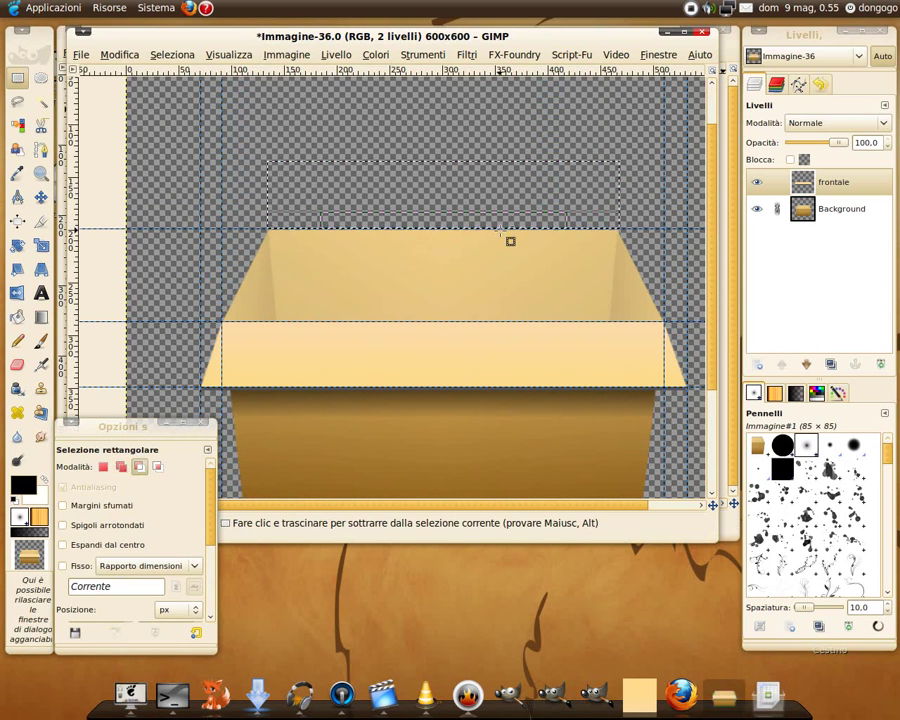
scroll(510, 240, "up", 1)
left_click_drag(413, 272, 421, 252)
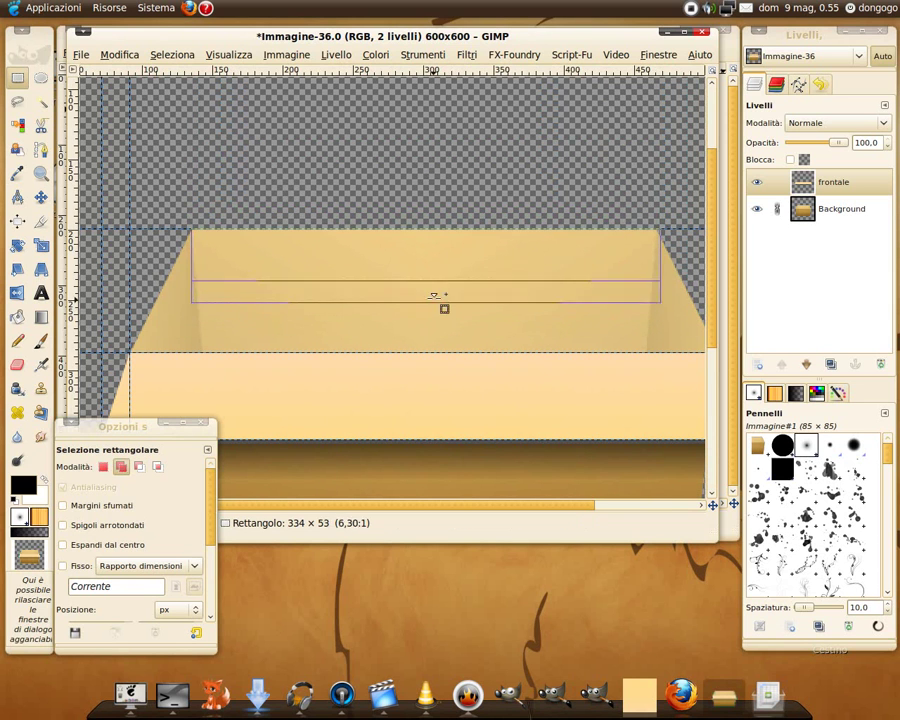
left_click_drag(432, 308, 436, 289)
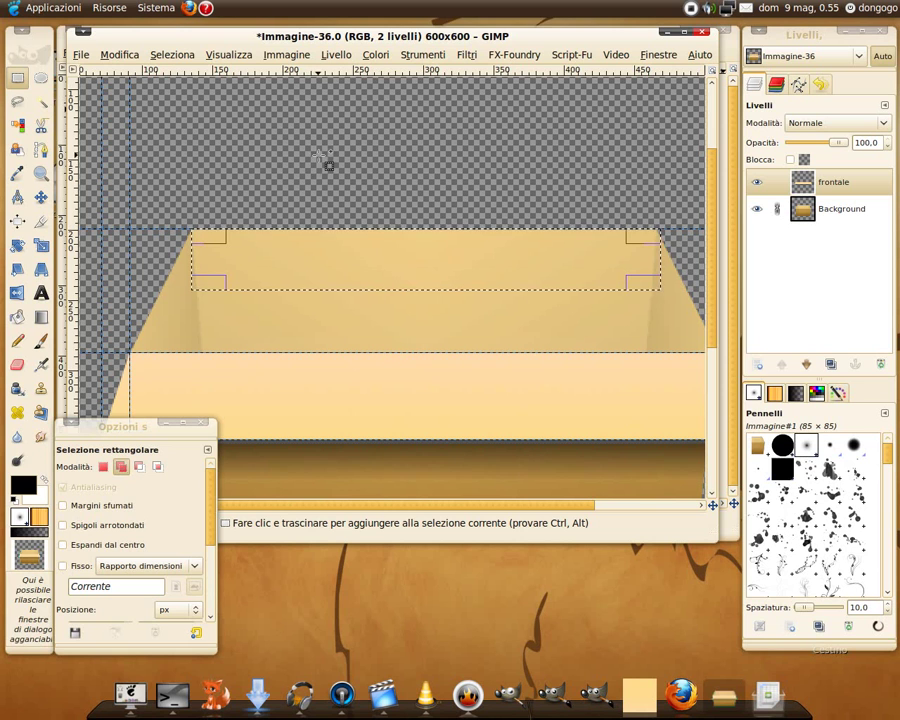
left_click(394, 271)
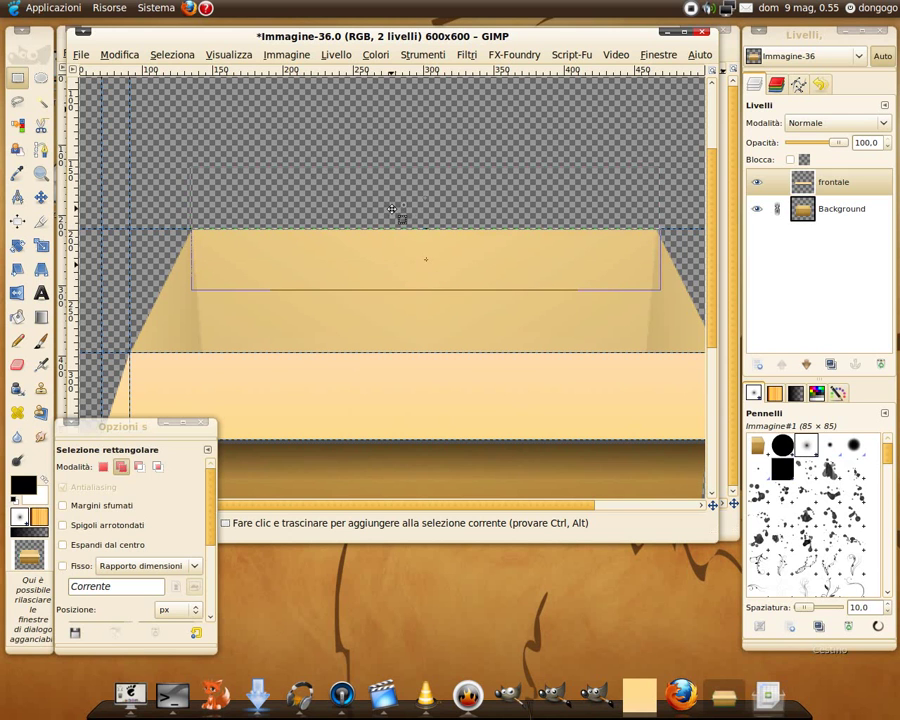
left_click_drag(391, 210, 392, 210)
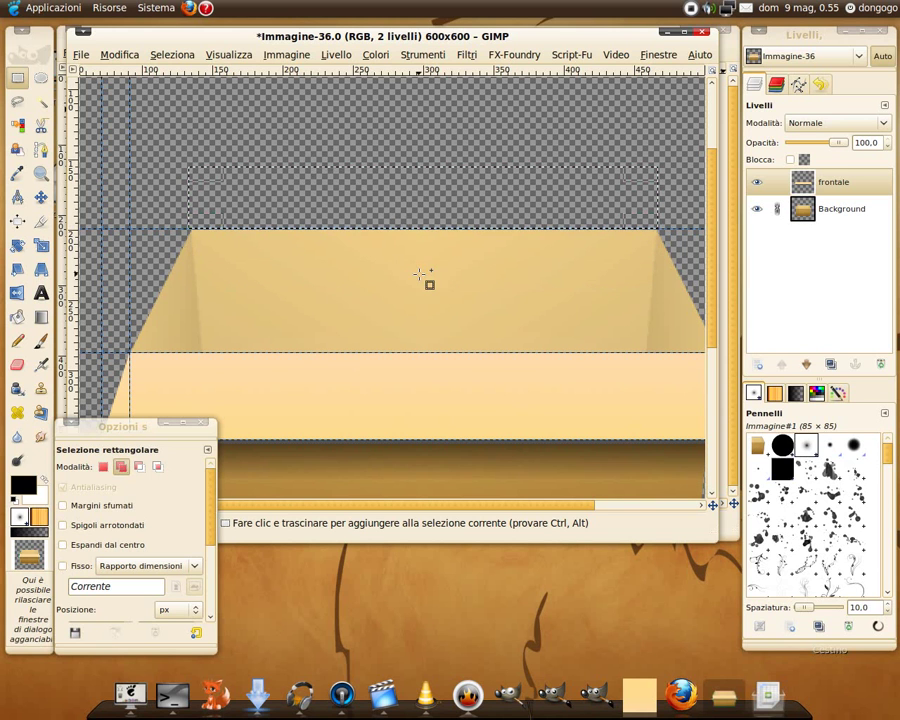
left_click(777, 366)
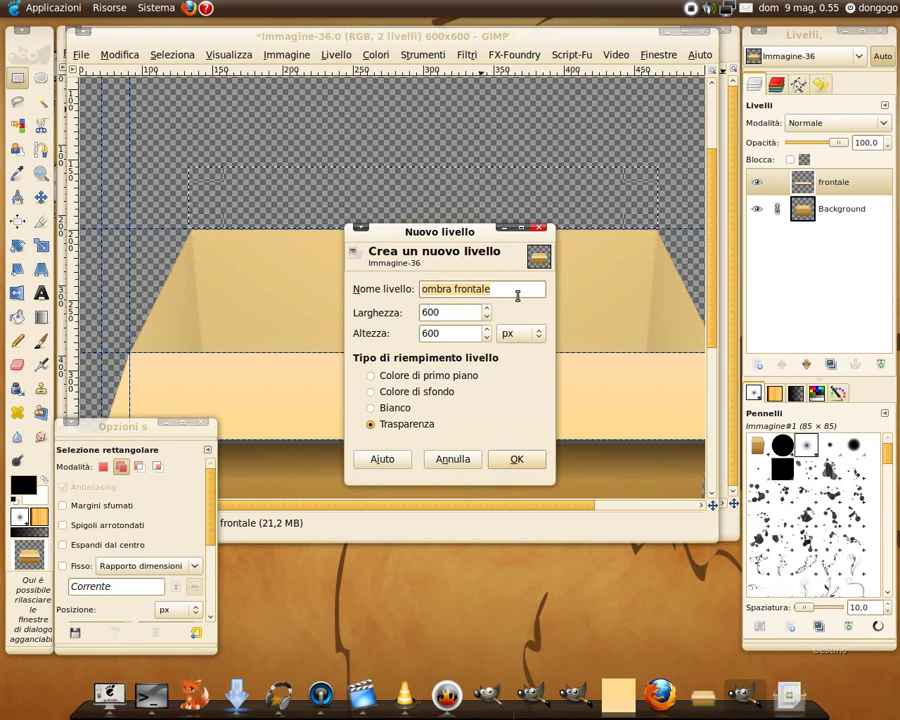
Create a transparent layer named 'frontale 1'
type("frontale")
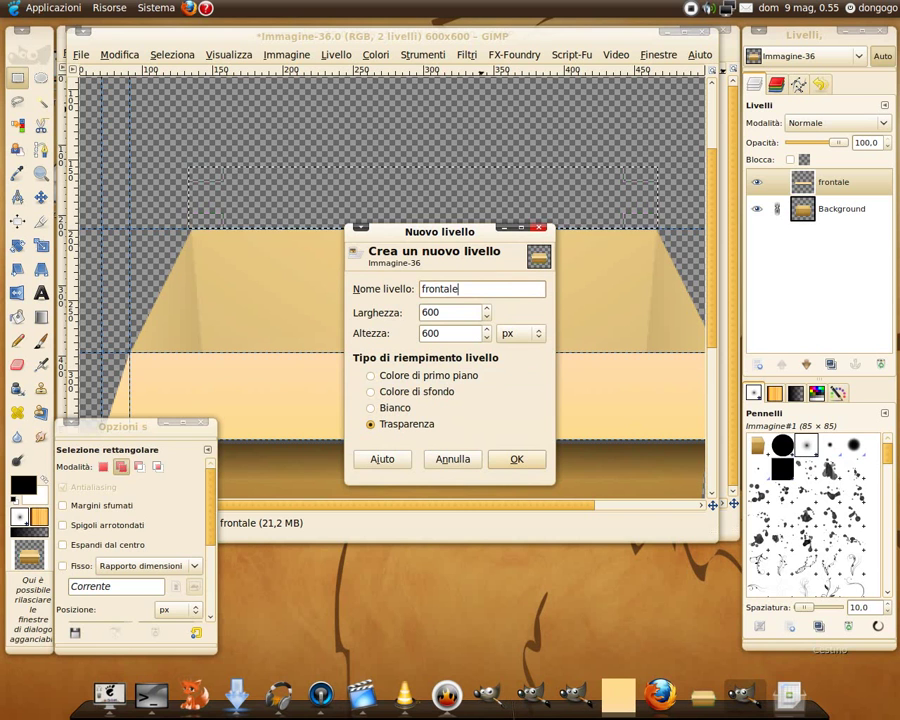
type(" 1")
key("Return")
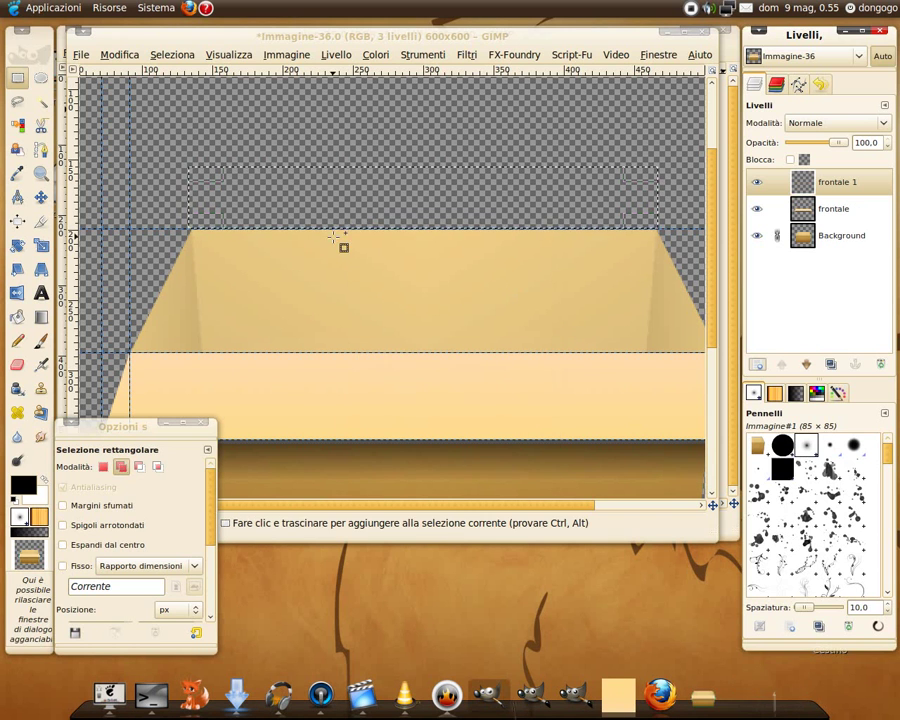
left_click(17, 316)
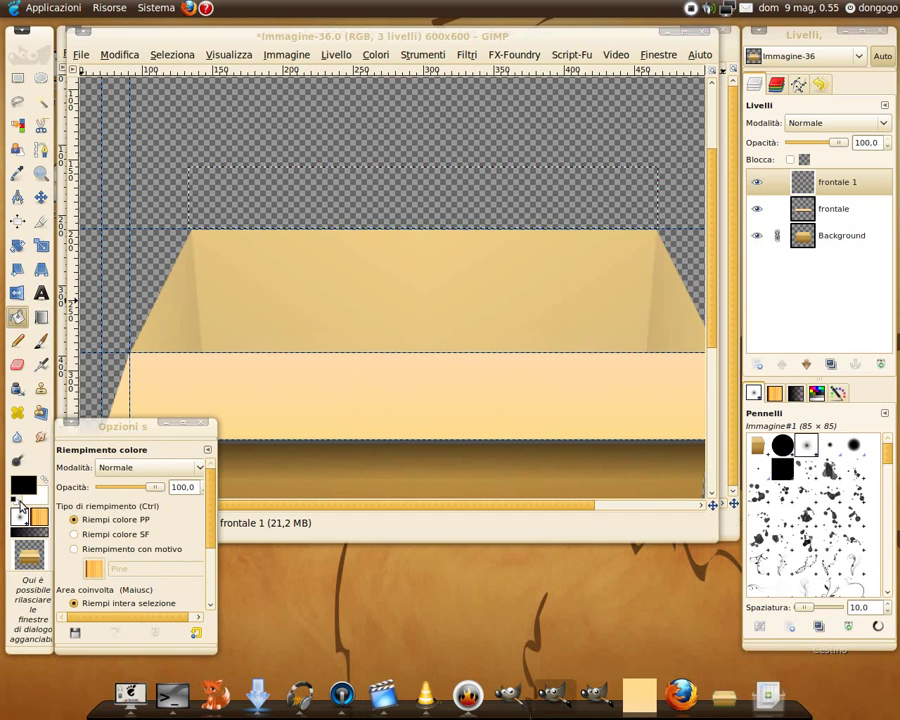
Fill the selected band white on frontale 1 and add a vertical guide at 143 px
left_click(44, 479)
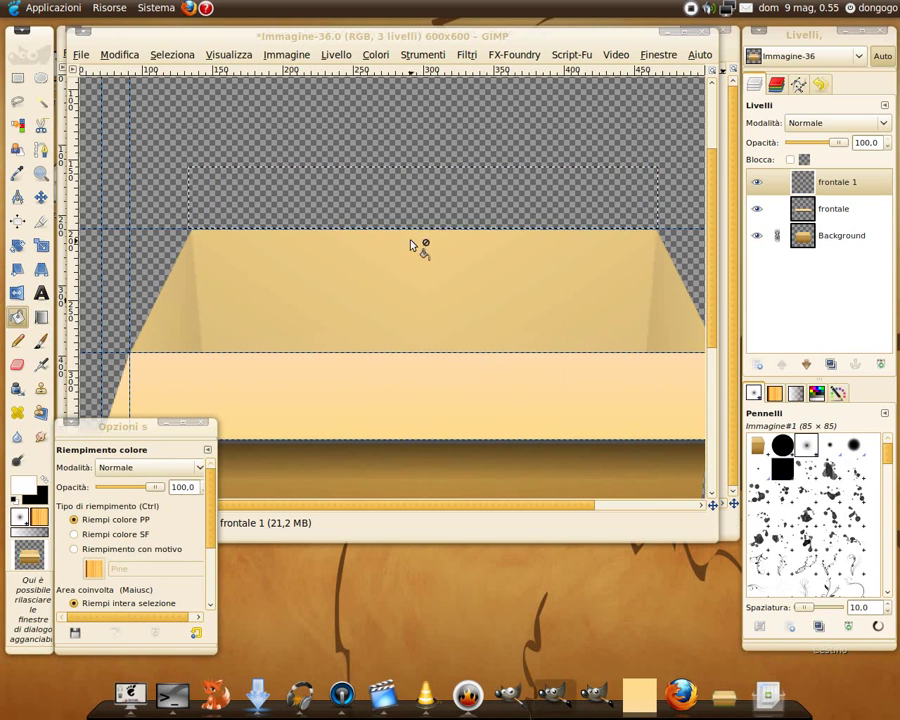
left_click(500, 224)
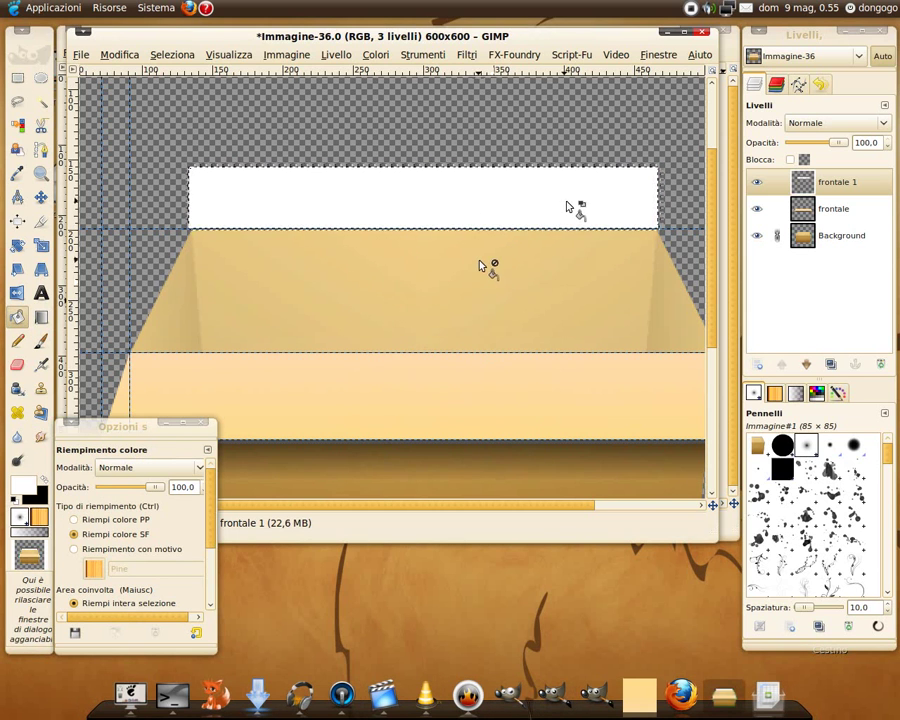
scroll(480, 265, "up", 1)
scroll(480, 265, "down", 1)
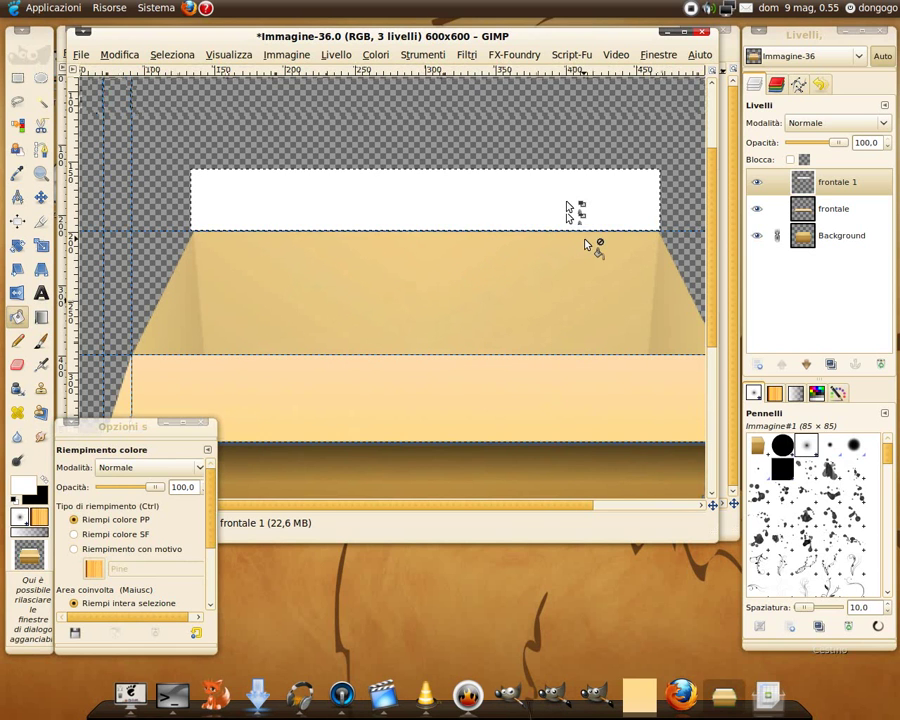
key("ctrl")
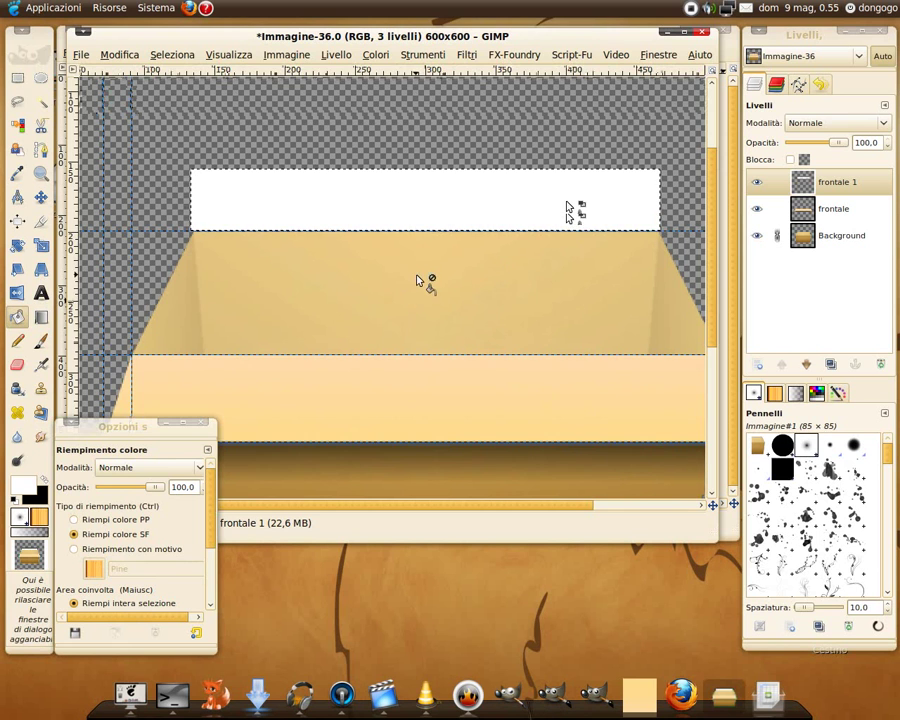
scroll(420, 281, "down", 1)
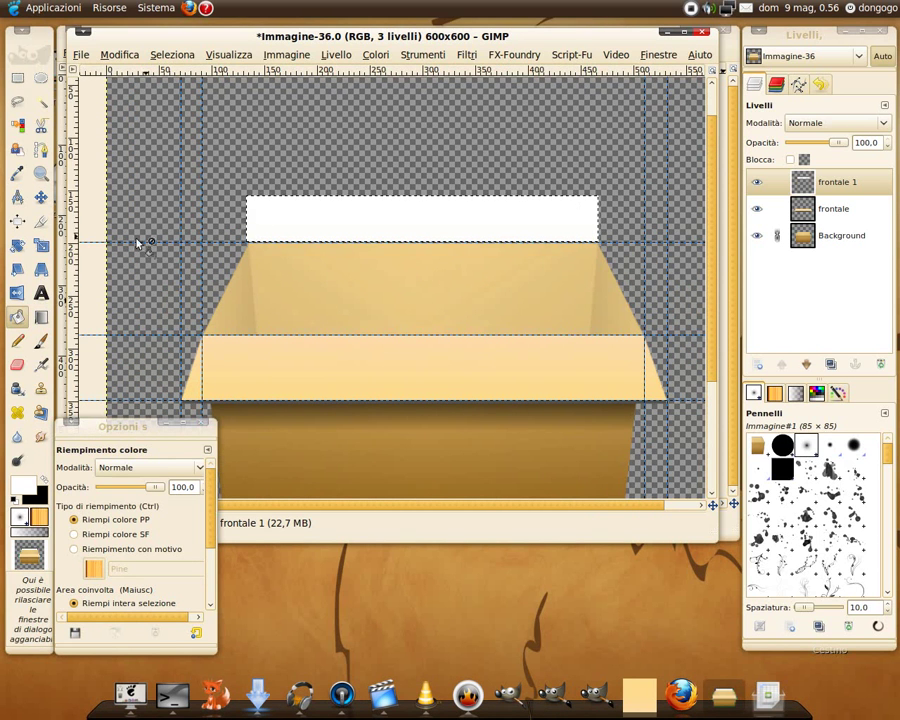
left_click_drag(72, 228, 257, 230)
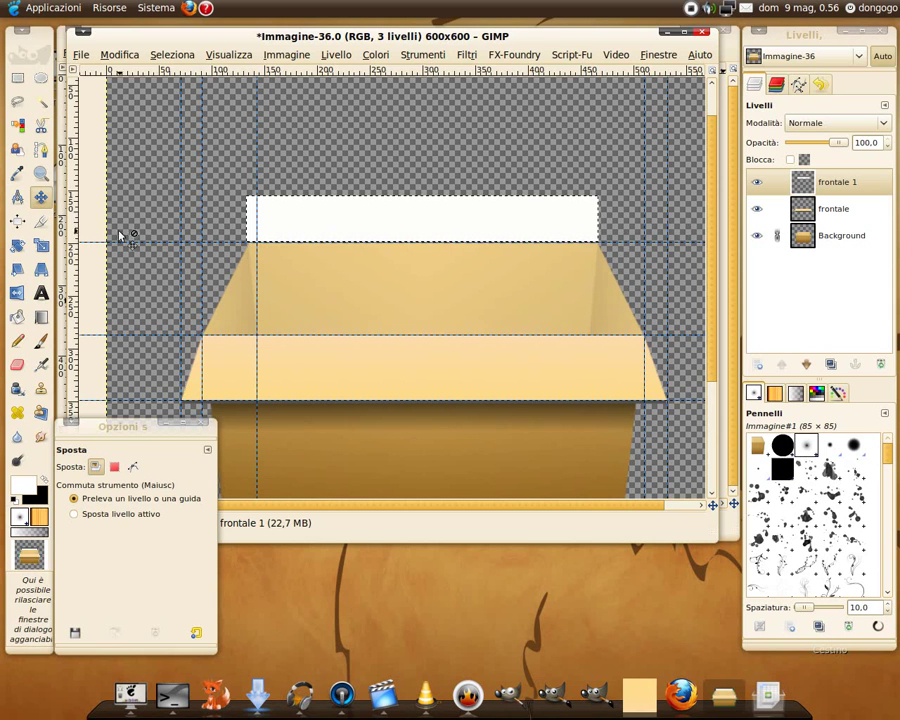
Add a vertical guide at the band's right end, plus guides from the selection's edges
left_click_drag(66, 232, 588, 224)
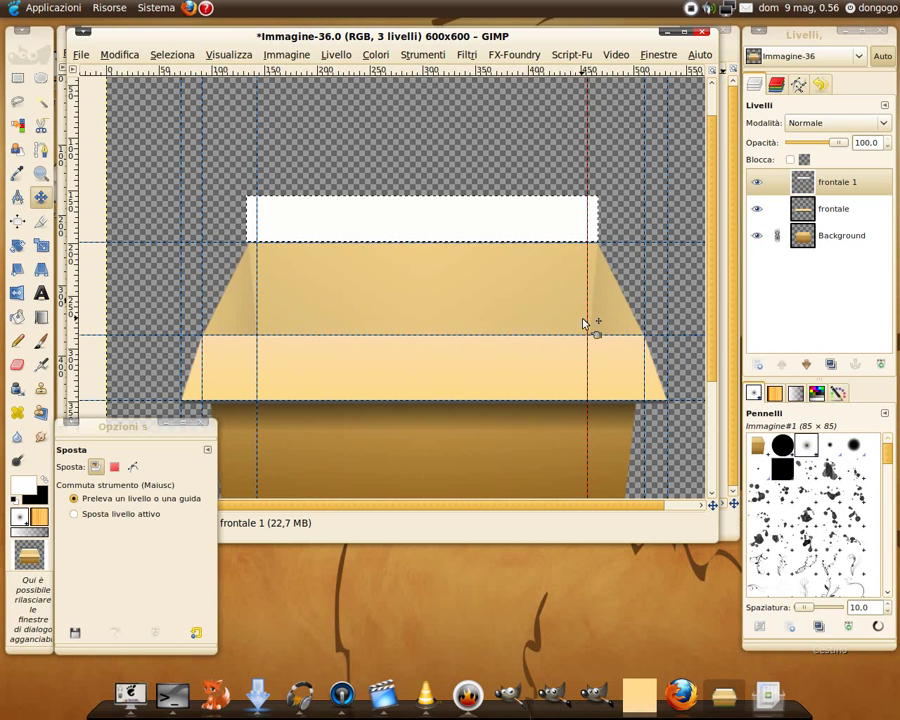
key("shift+m")
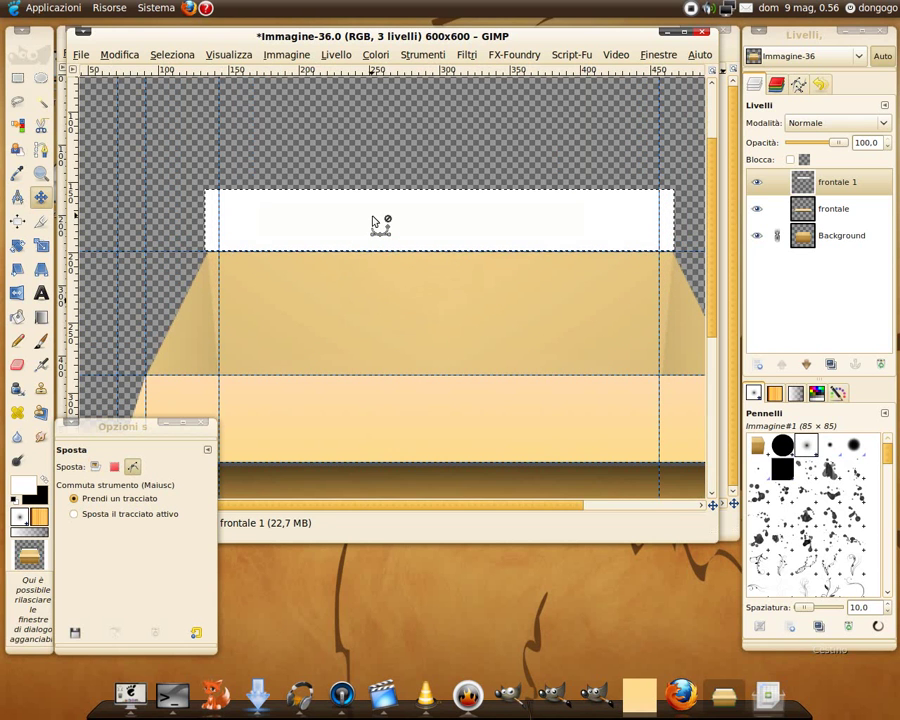
key("shift+m")
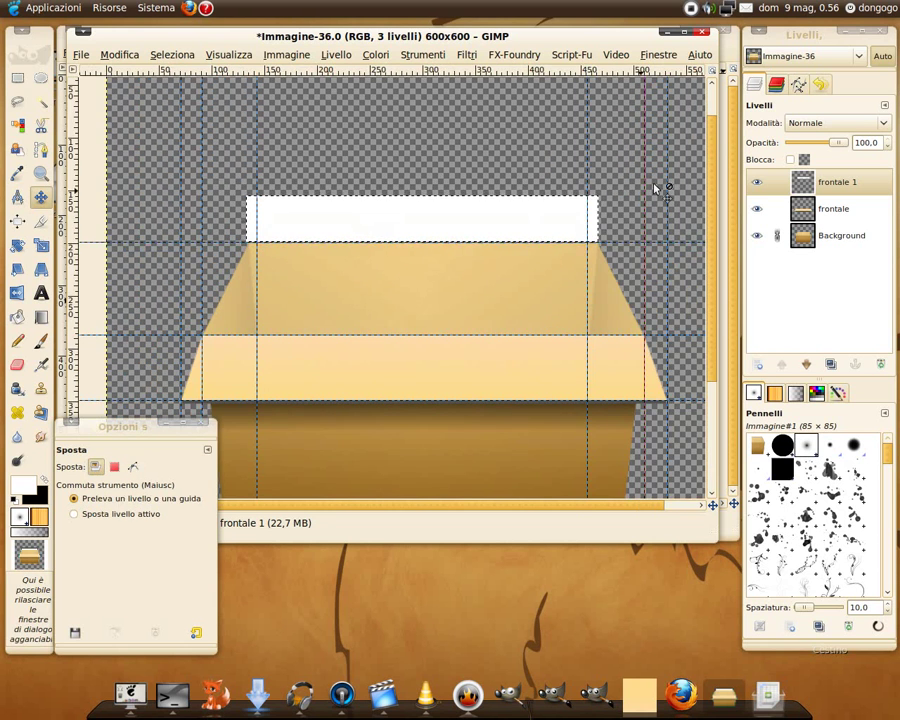
left_click(286, 54)
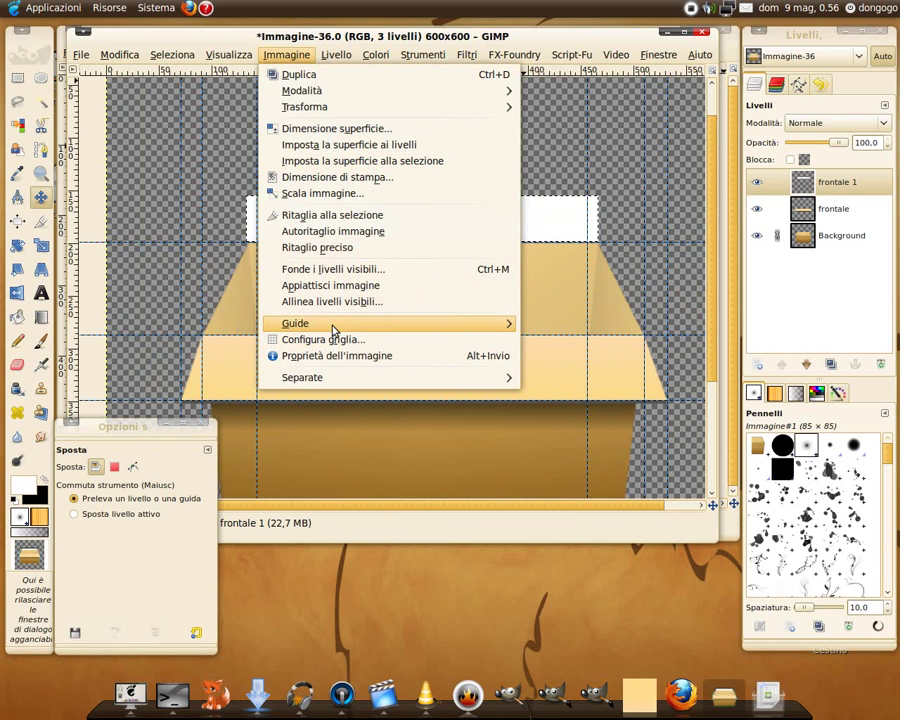
mouse_move(295, 323)
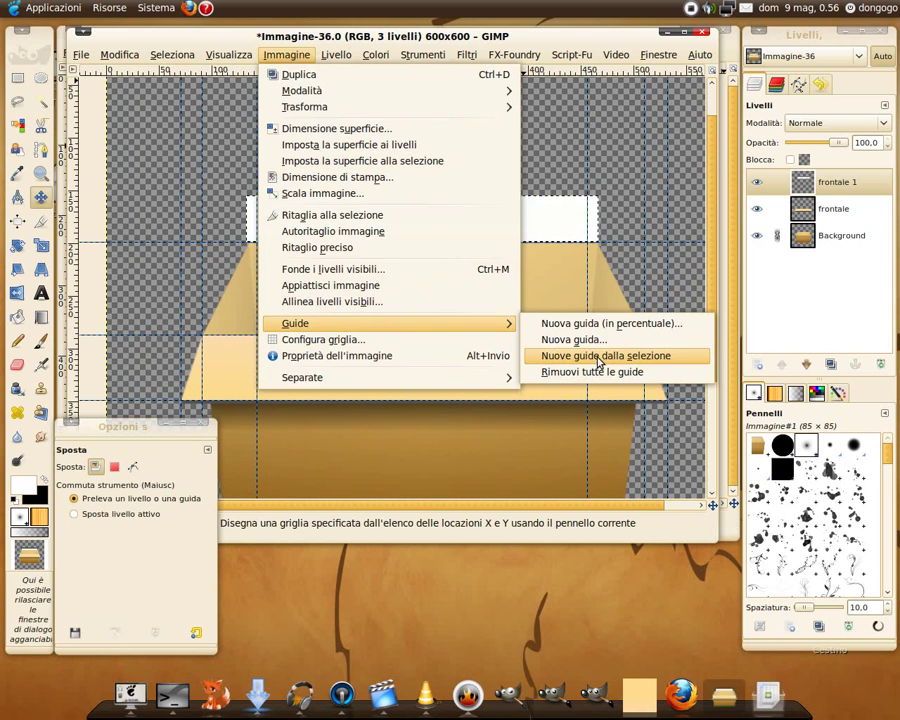
left_click(600, 356)
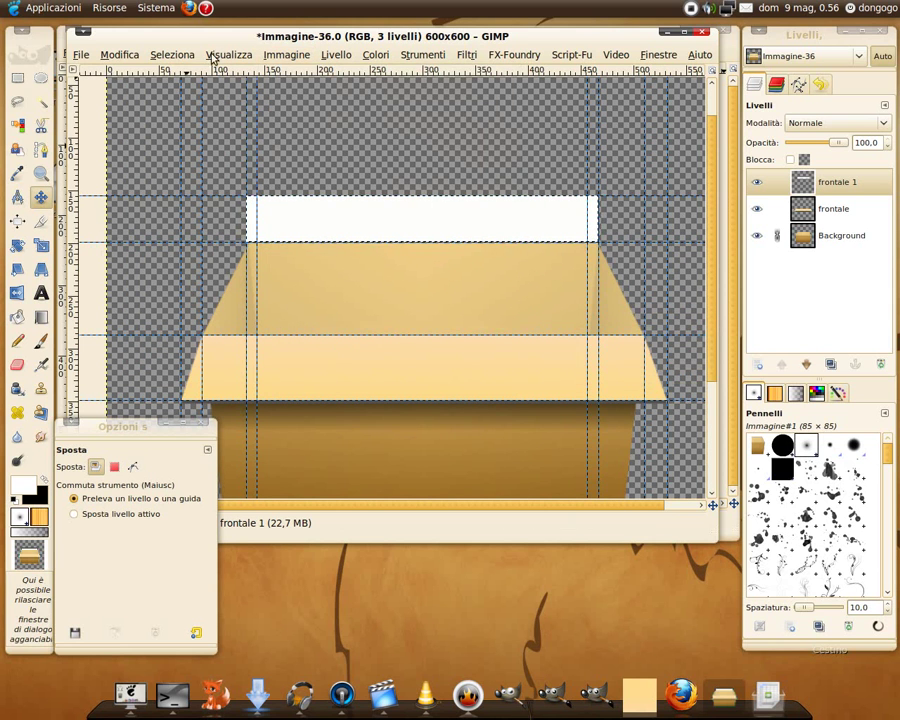
left_click(172, 54)
left_click(176, 75)
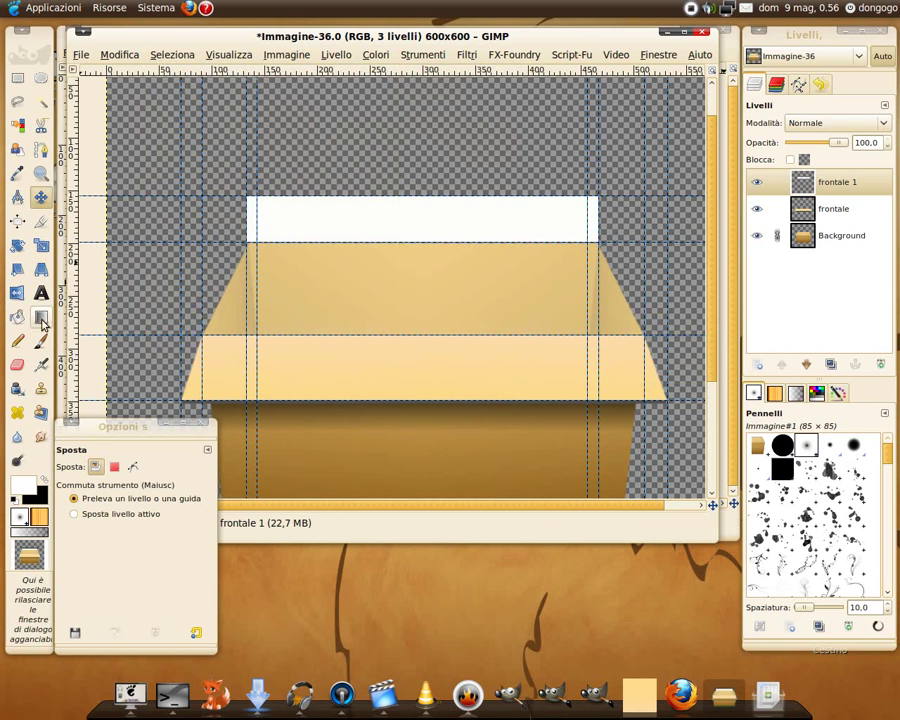
Hide the frontale 1 layer, then try and cancel a perspective transform on the band
left_click(41, 270)
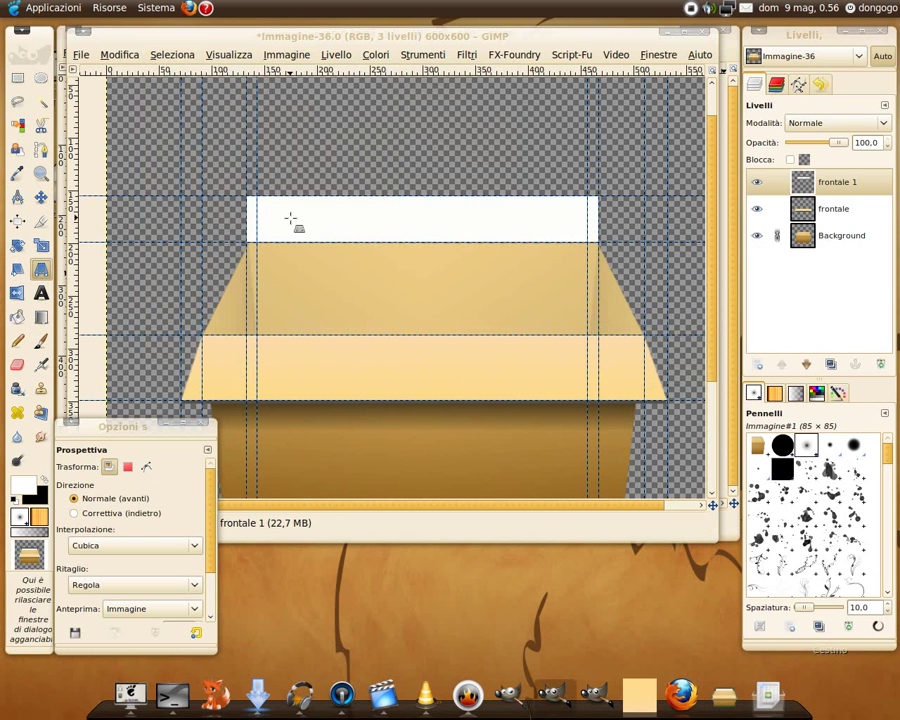
scroll(290, 218, "up", 2)
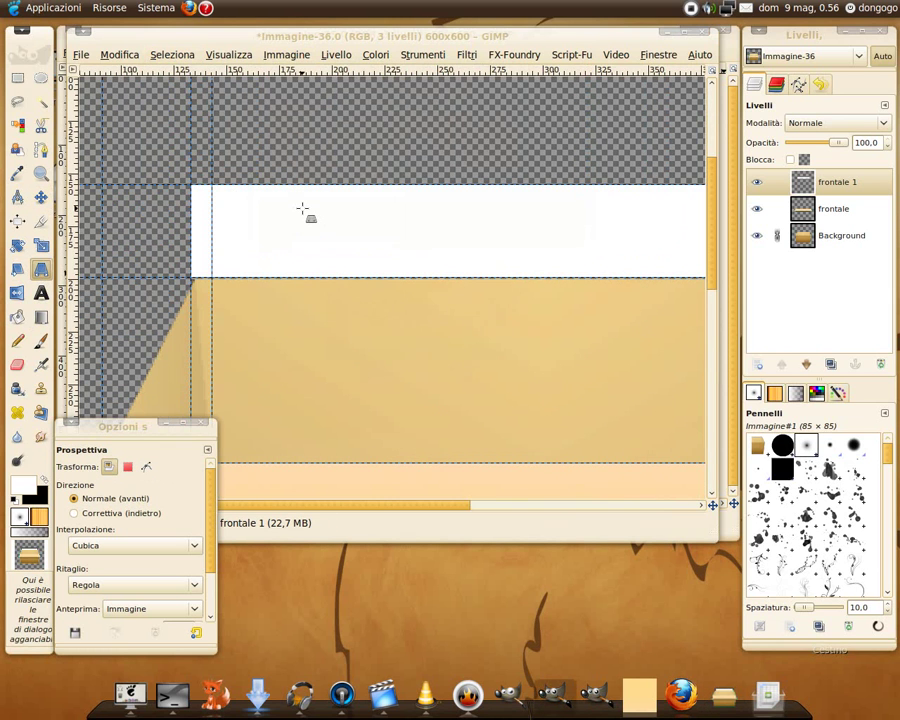
left_click(757, 183)
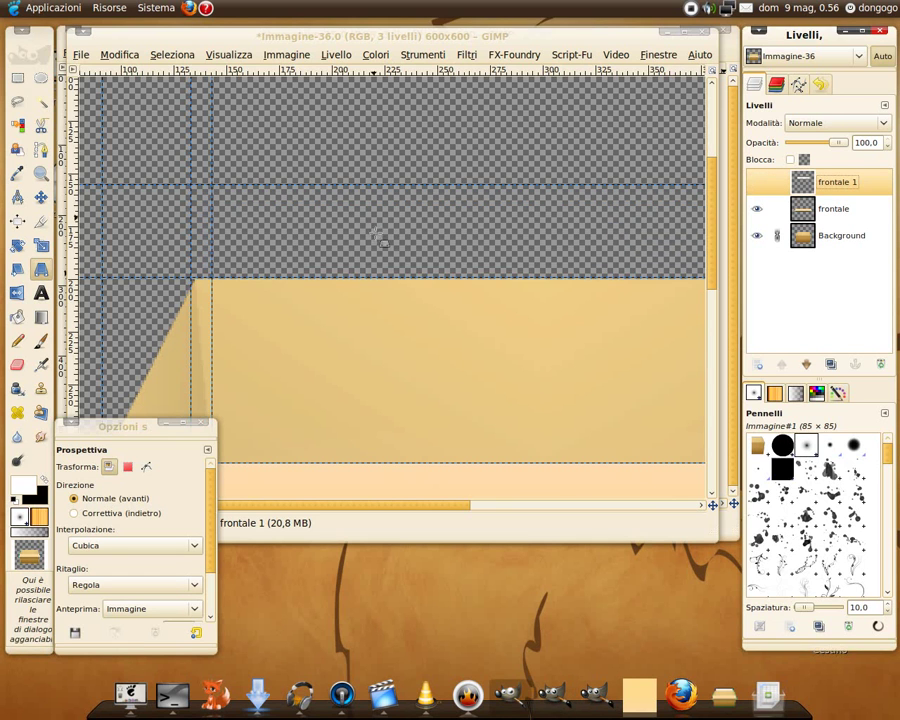
left_click(383, 242)
left_click_drag(207, 191, 218, 191)
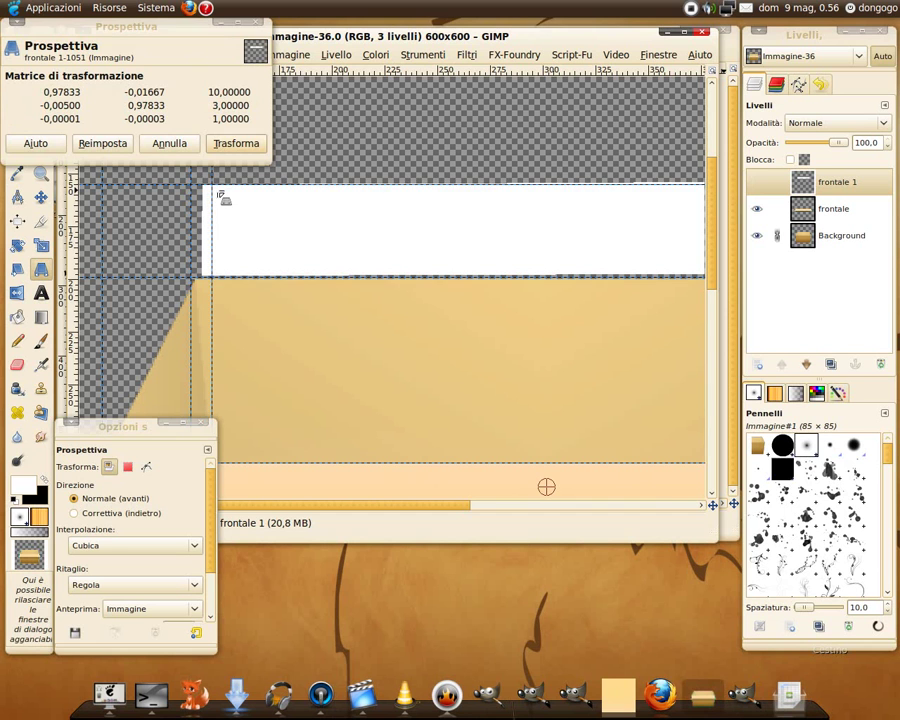
left_click(168, 145)
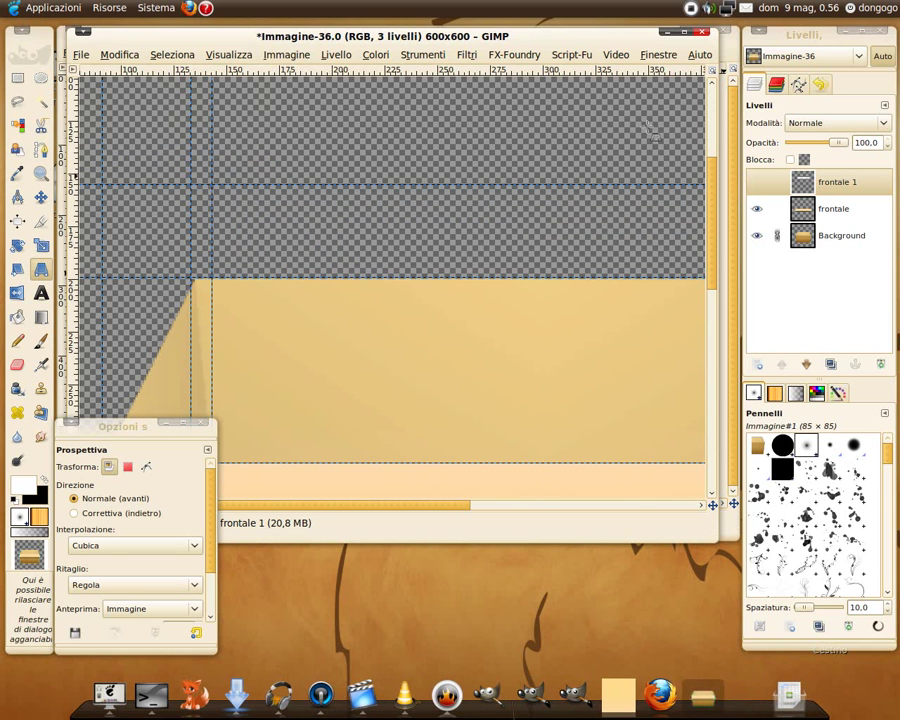
left_click(345, 57)
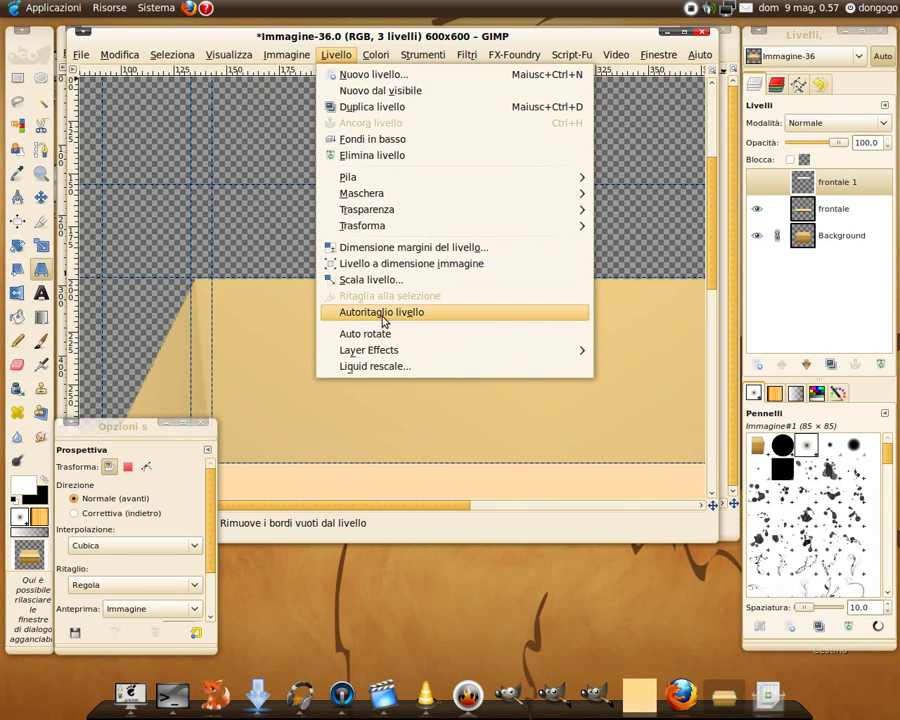
Resize frontale 1 to the image size, then autocrop it to its content
left_click(433, 266)
left_click(336, 56)
left_click(384, 313)
Pull both top corners of the strip inward into a trapezoid and show the layer again
left_click_drag(195, 187, 213, 186)
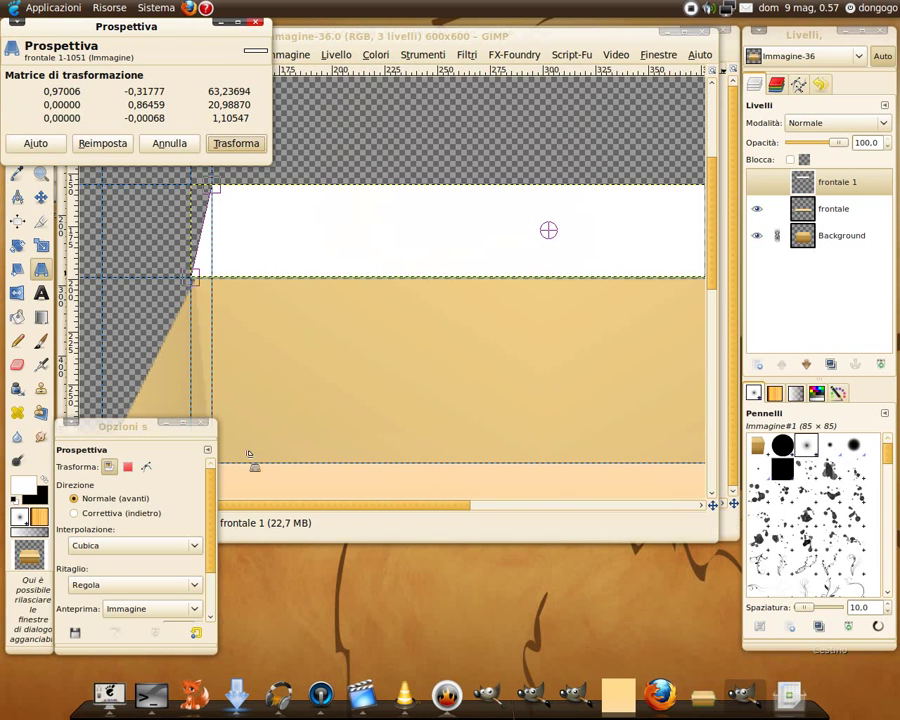
left_click_drag(298, 508, 472, 527)
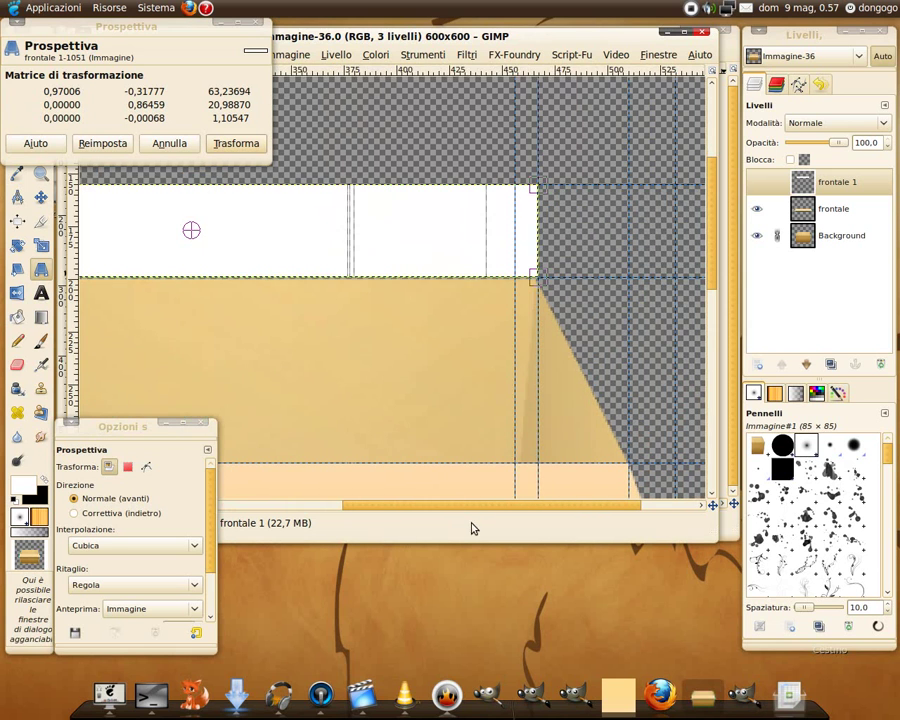
left_click_drag(530, 187, 508, 187)
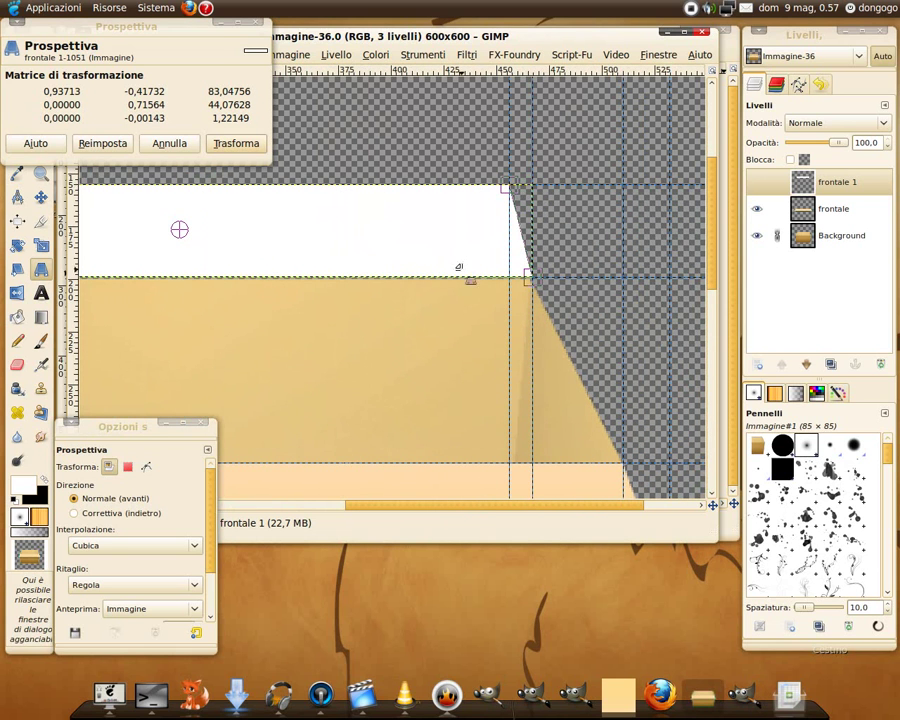
scroll(459, 267, "down", 2)
scroll(352, 262, "up", 2)
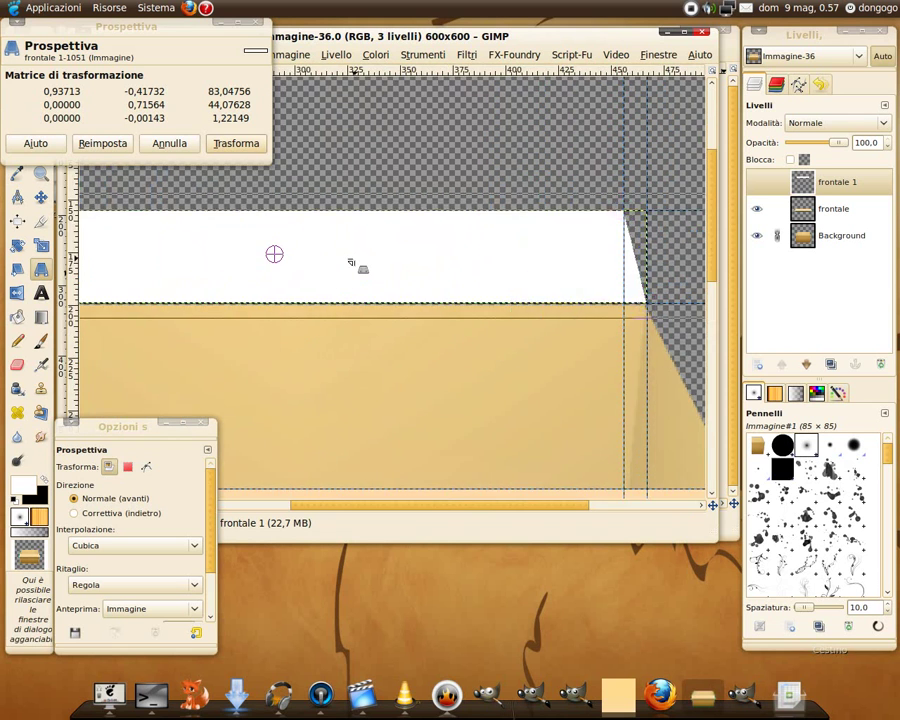
scroll(352, 262, "up", 1)
scroll(352, 262, "down", 1)
scroll(352, 262, "down", 1)
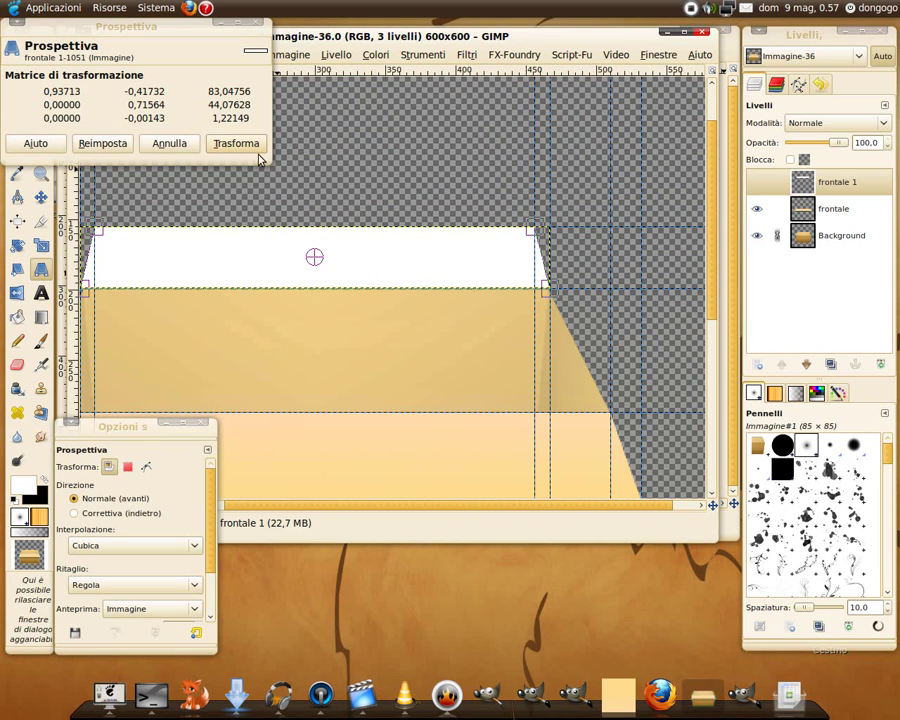
key("Return")
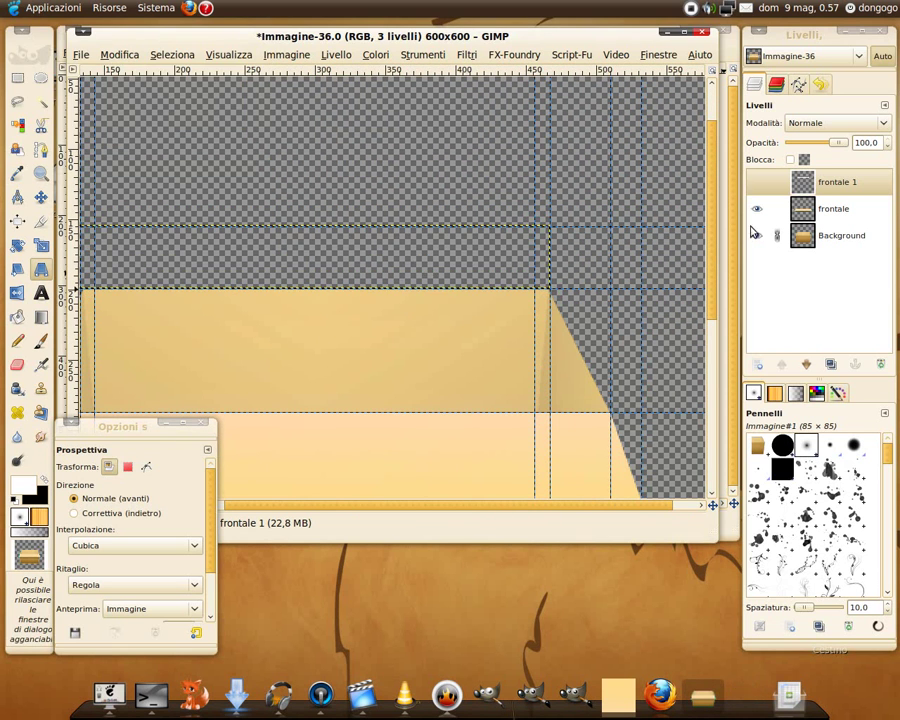
left_click(757, 181)
scroll(358, 287, "down", 2)
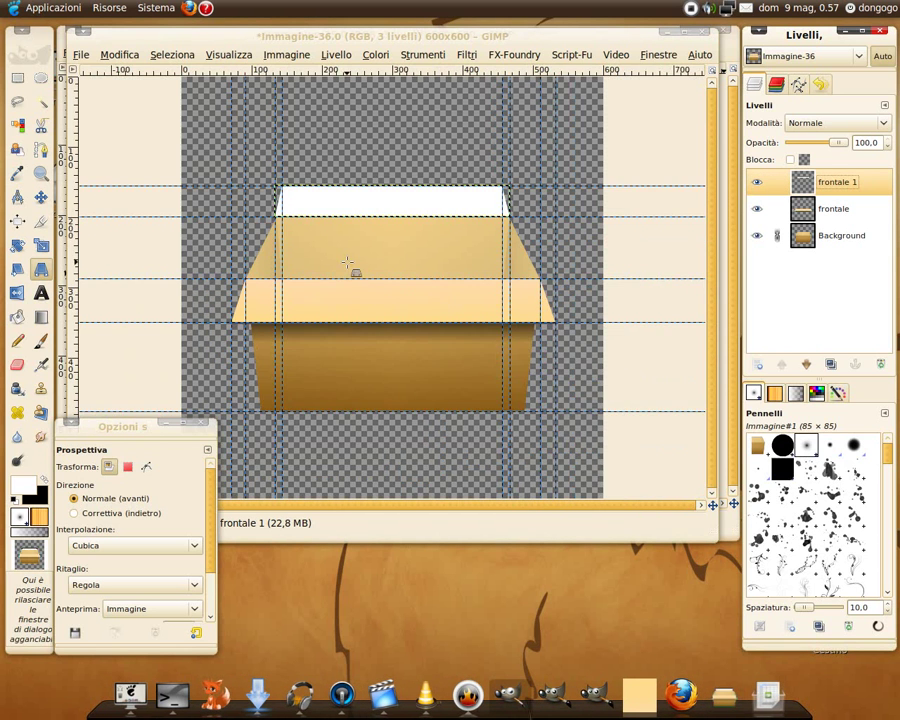
Remove all guides from the image
scroll(347, 263, "up", 1)
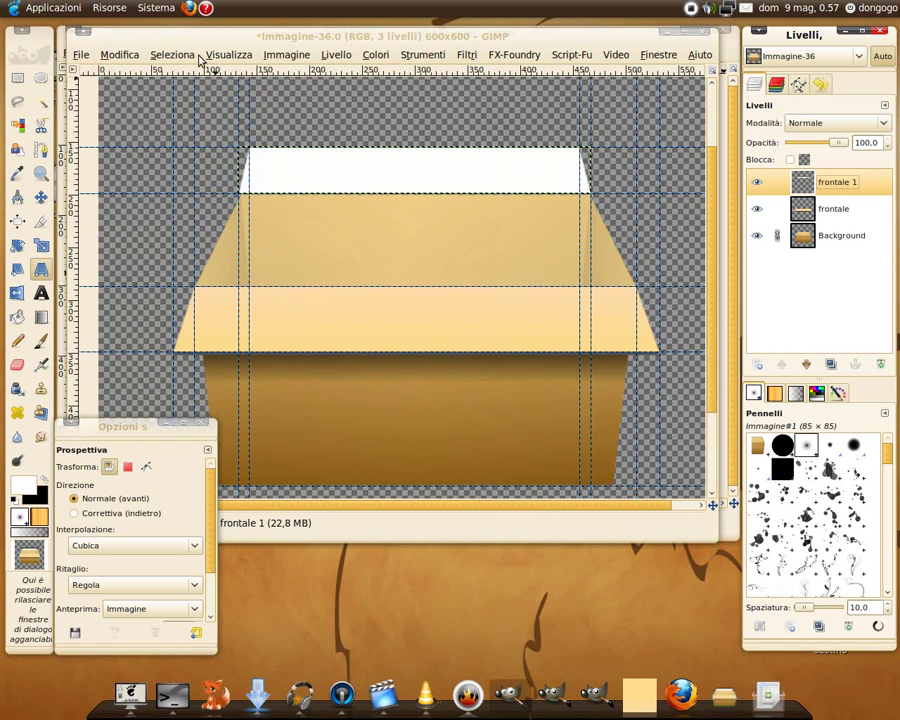
left_click(286, 56)
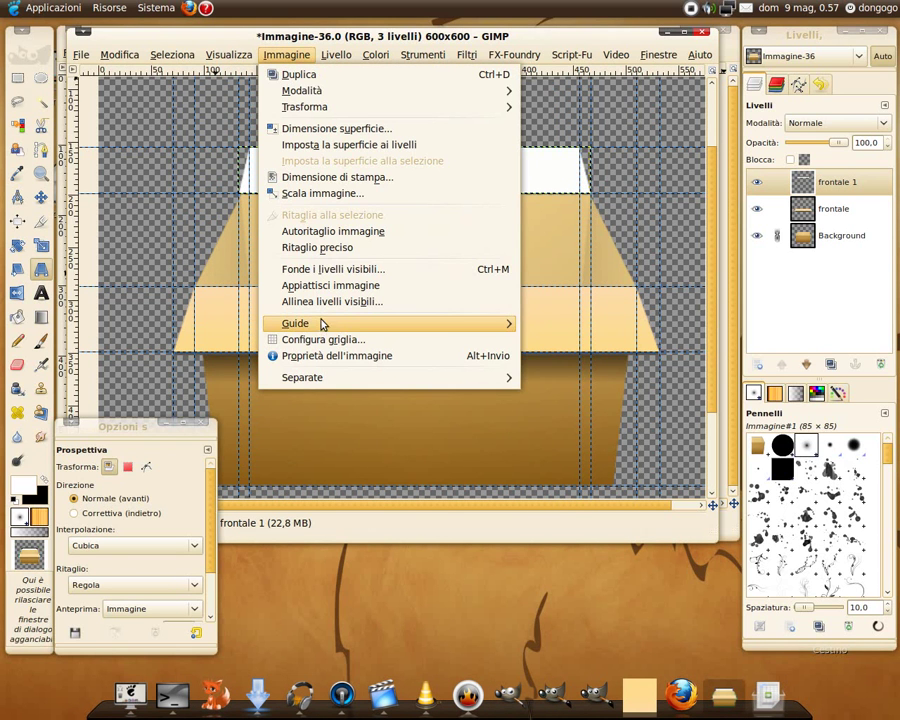
mouse_move(296, 323)
left_click(602, 372)
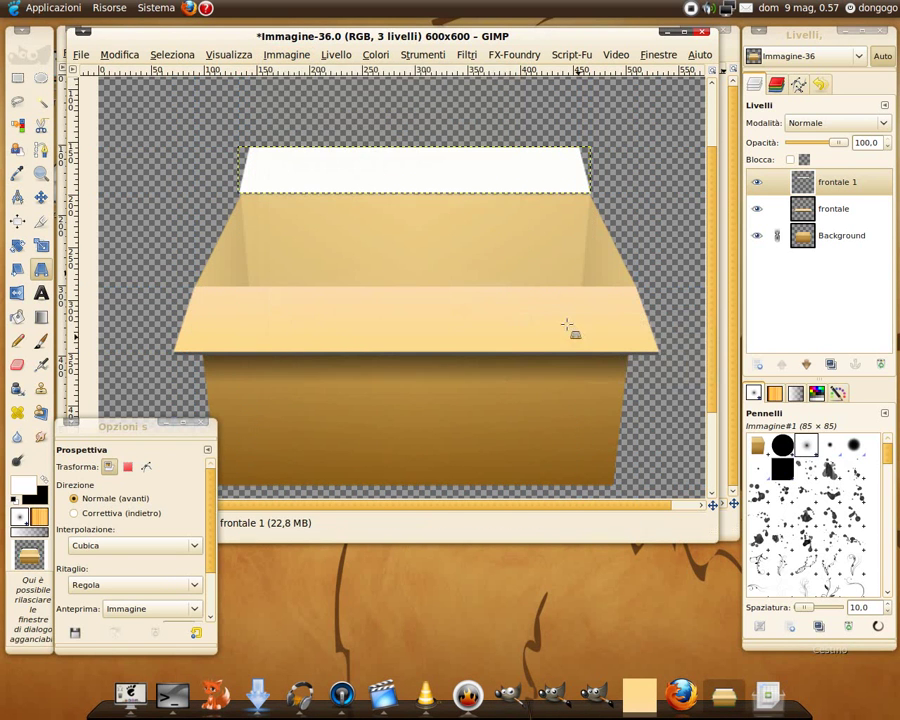
scroll(345, 186, "up", 2)
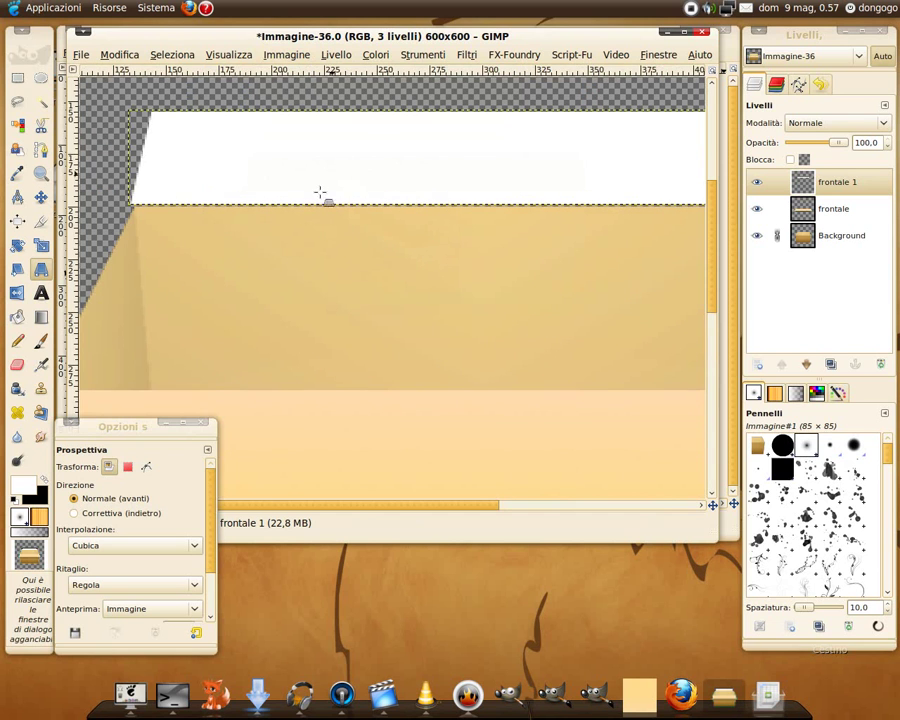
scroll(516, 221, "down", 1)
scroll(517, 228, "down", 1)
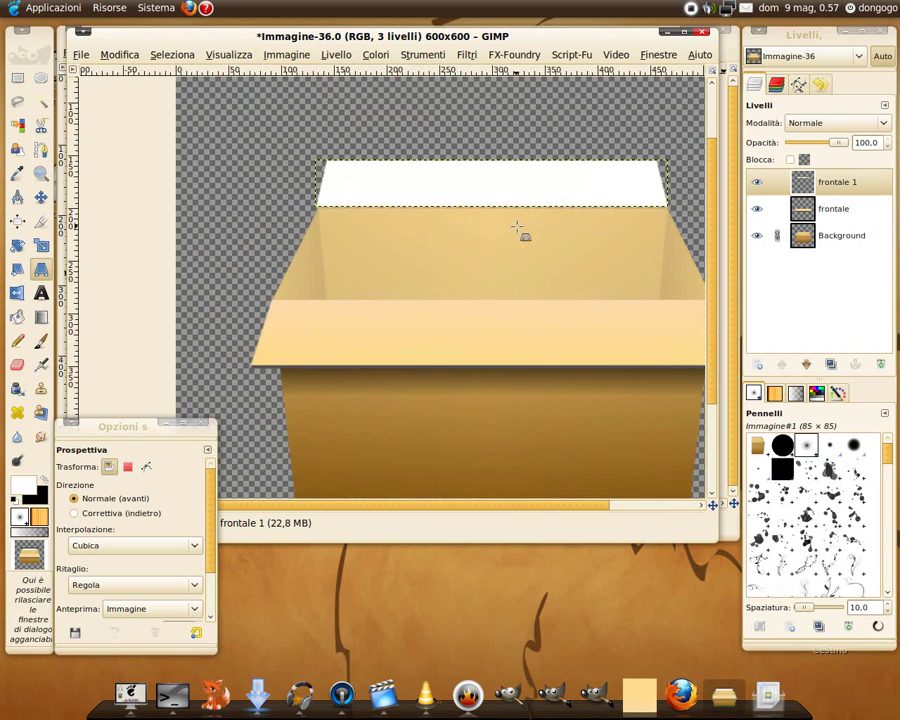
scroll(516, 228, "down", 1)
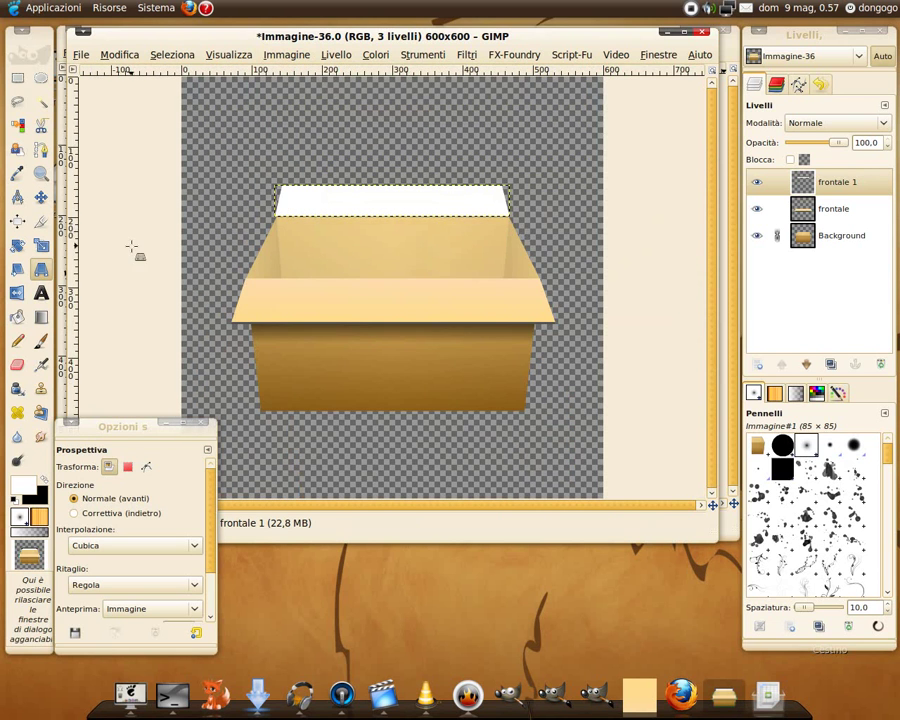
Nudge the frontale 1 white strip down with the arrow keys to sit on the box's rim
left_click(41, 197)
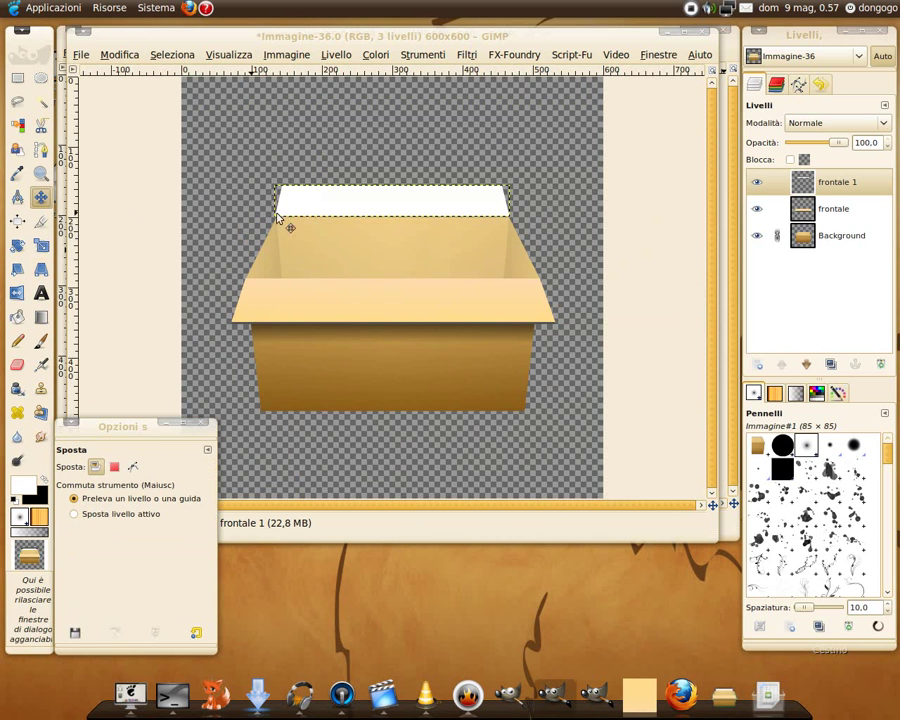
scroll(395, 188, "up", 2)
scroll(395, 188, "up", 2)
left_click(383, 261)
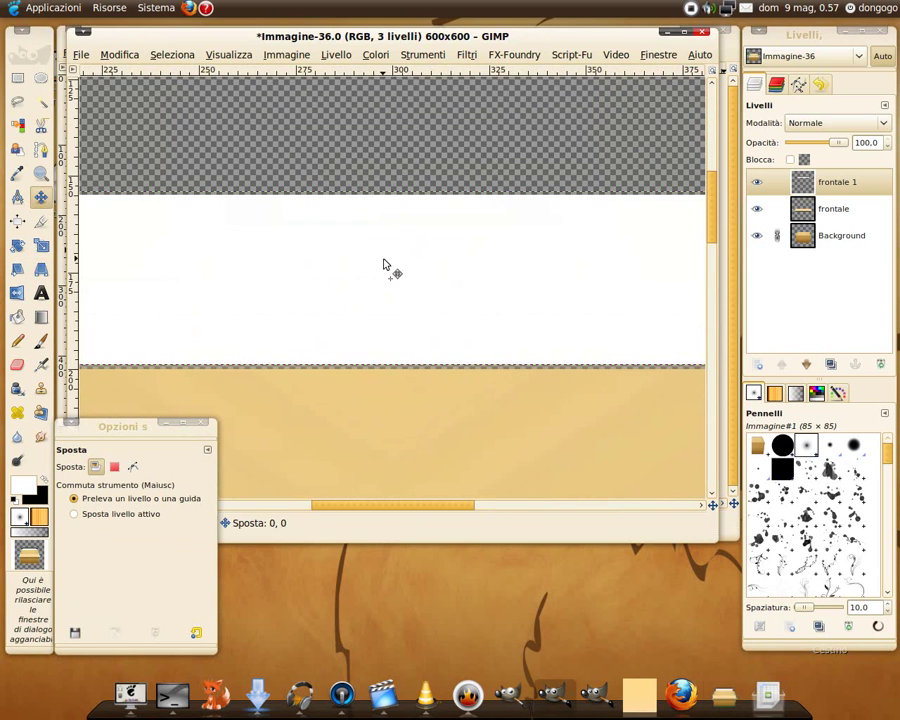
key("Down")
key("Down")
key("Up")
key("Up")
key("Down")
scroll(402, 316, "down", 1)
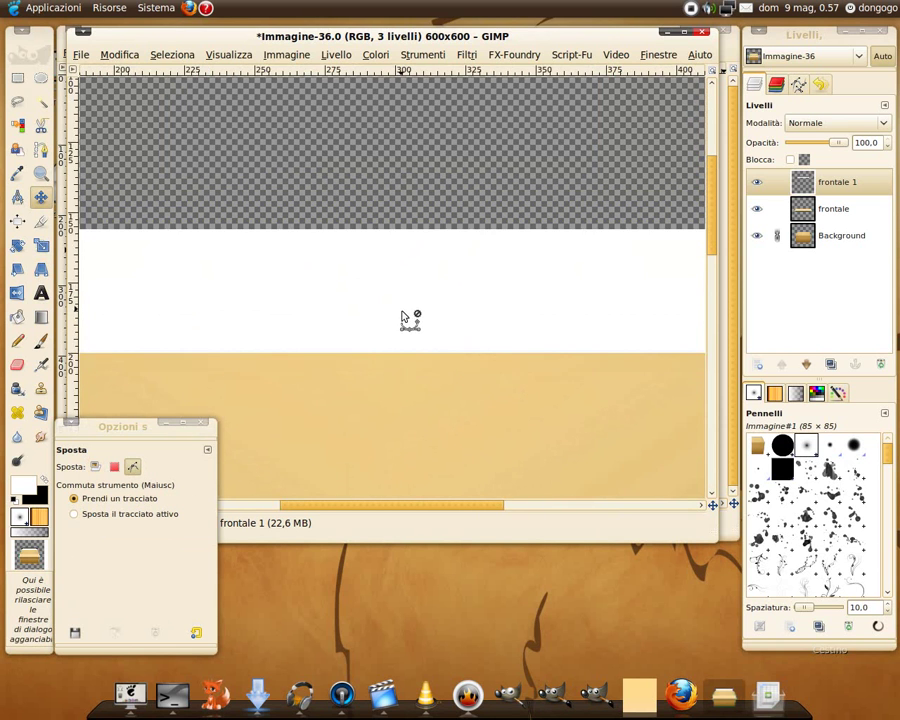
scroll(402, 316, "down", 1)
scroll(405, 320, "down", 1)
key("m")
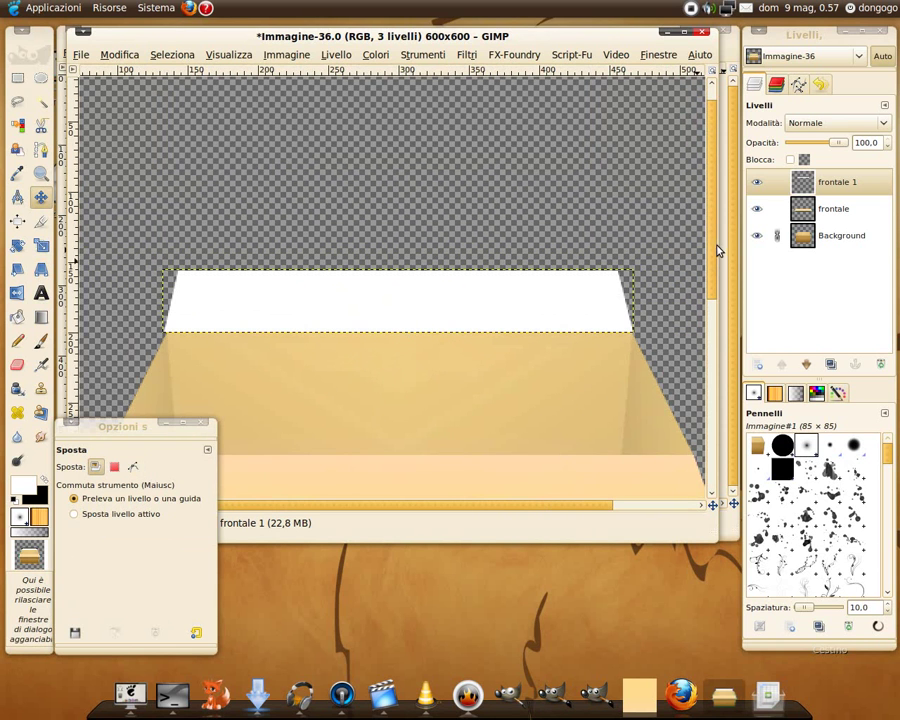
Lock alpha on frontale 1 and set foreground ffdc8e and background ffdcaf
left_click(791, 160)
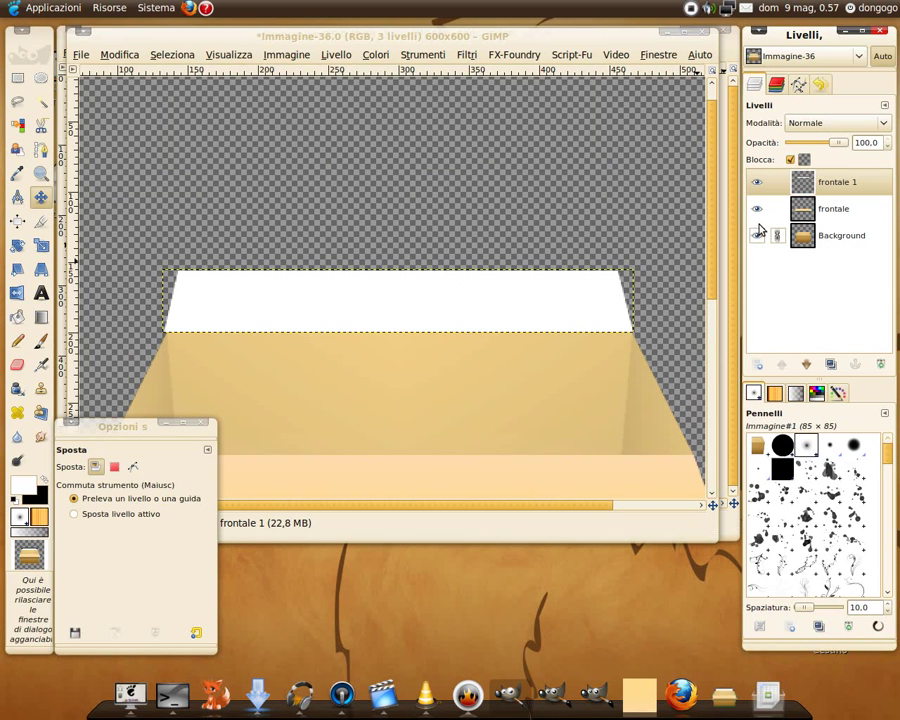
scroll(507, 316, "down", 5)
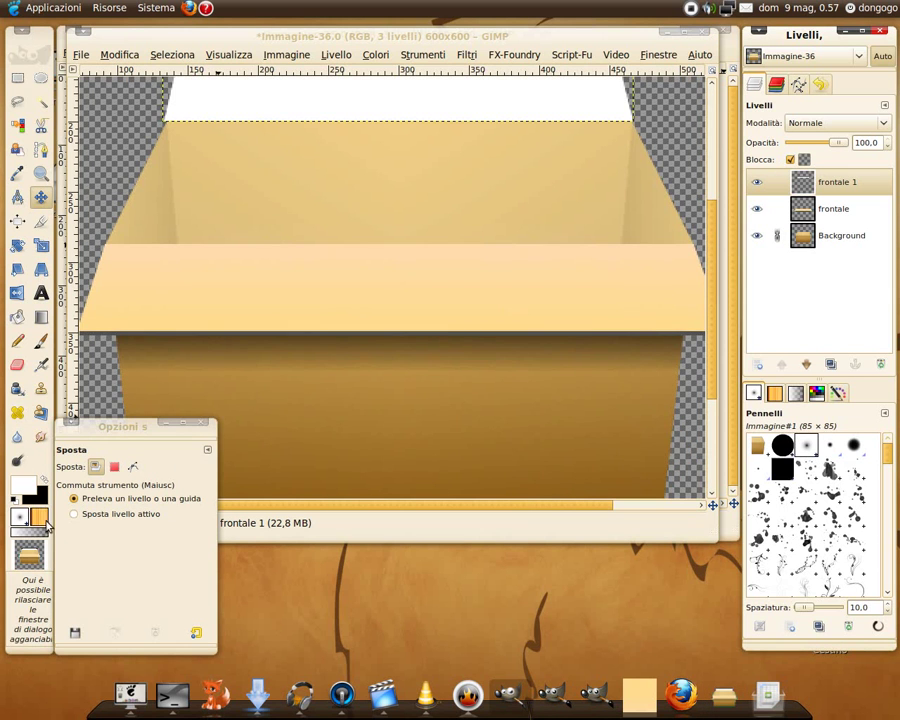
left_click(20, 490)
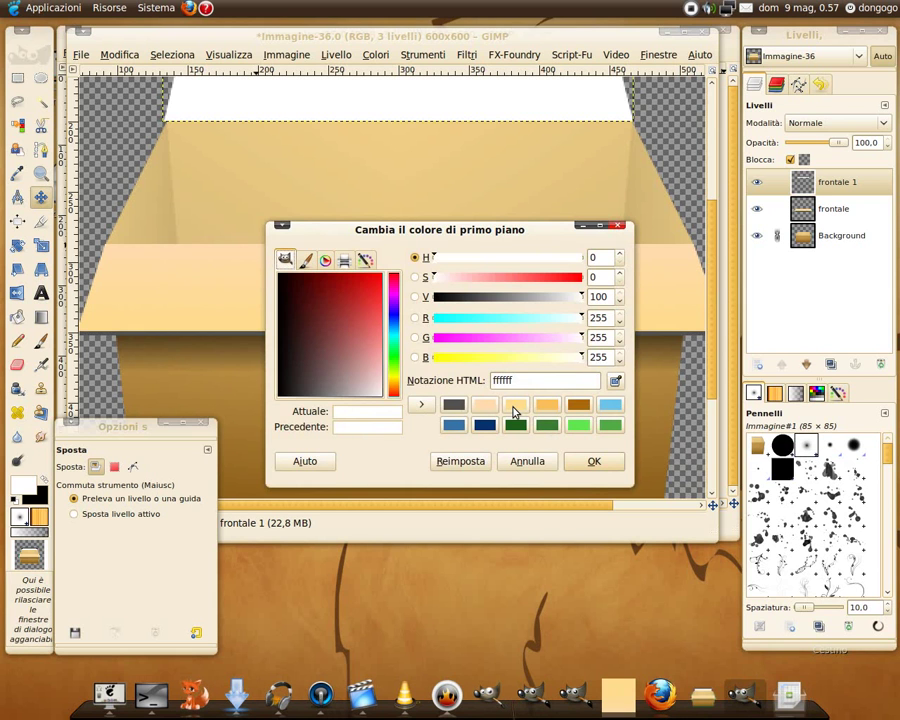
left_click(515, 411)
left_click(590, 462)
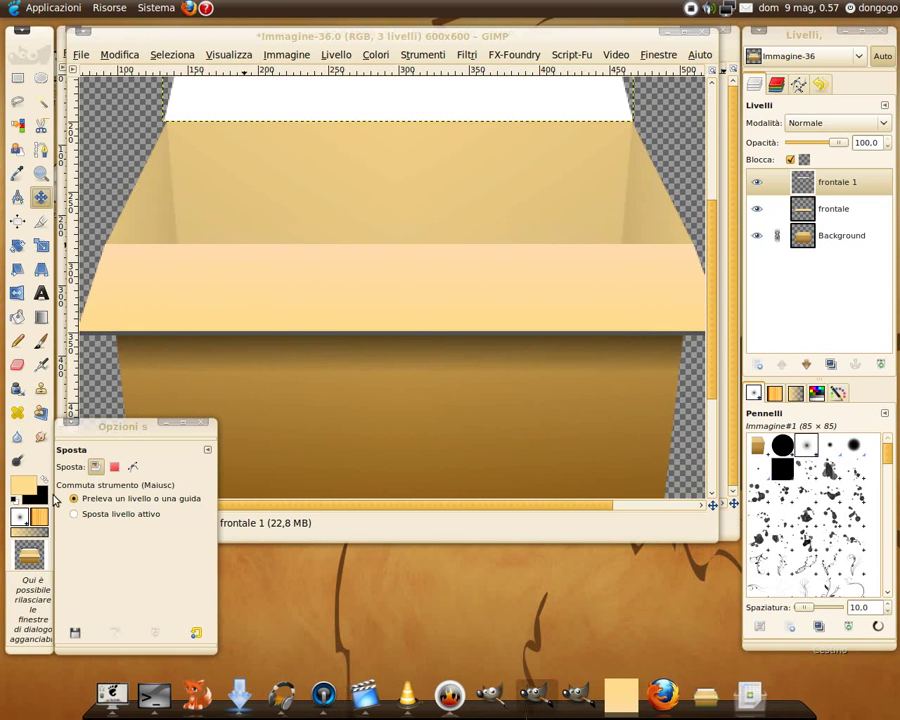
left_click(37, 499)
left_click(515, 404)
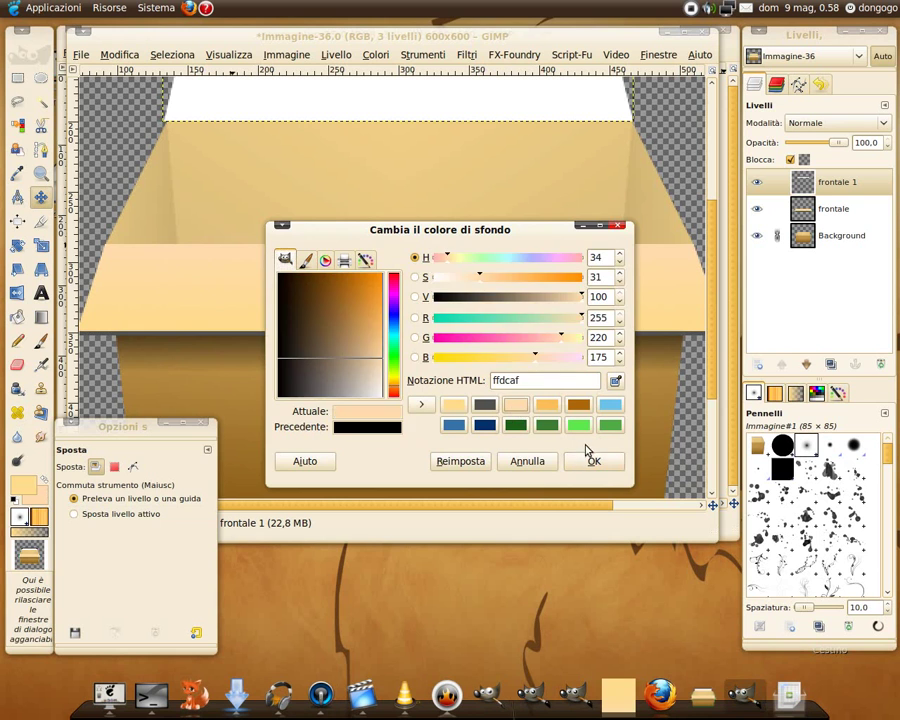
left_click(592, 461)
Fill the strip with a foreground-to-background gradient dragged vertically across it
left_click(41, 317)
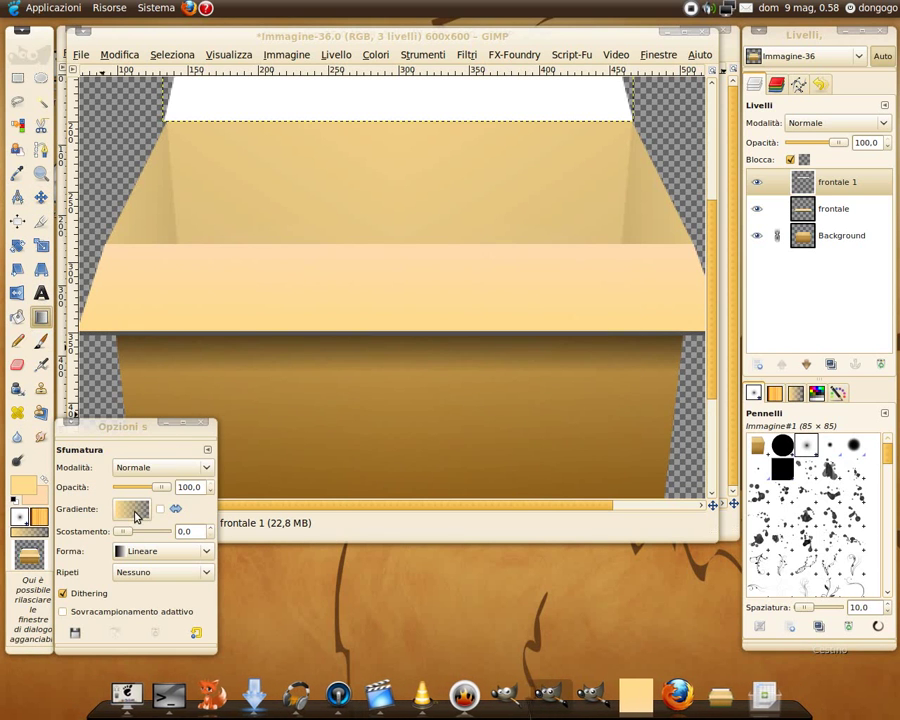
left_click(137, 515)
left_click(160, 338)
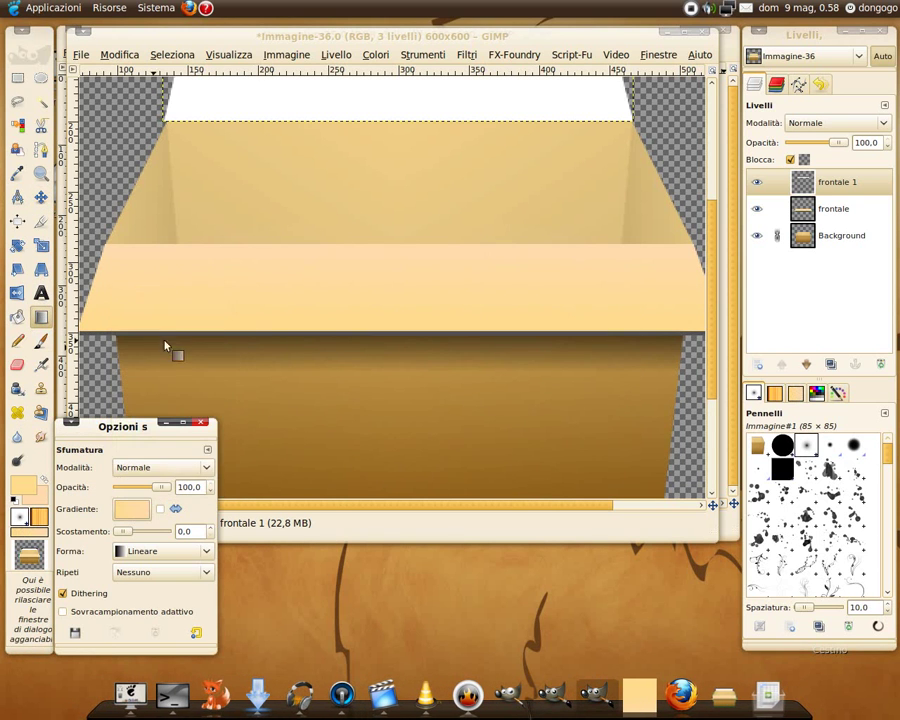
scroll(360, 298, "up", 4)
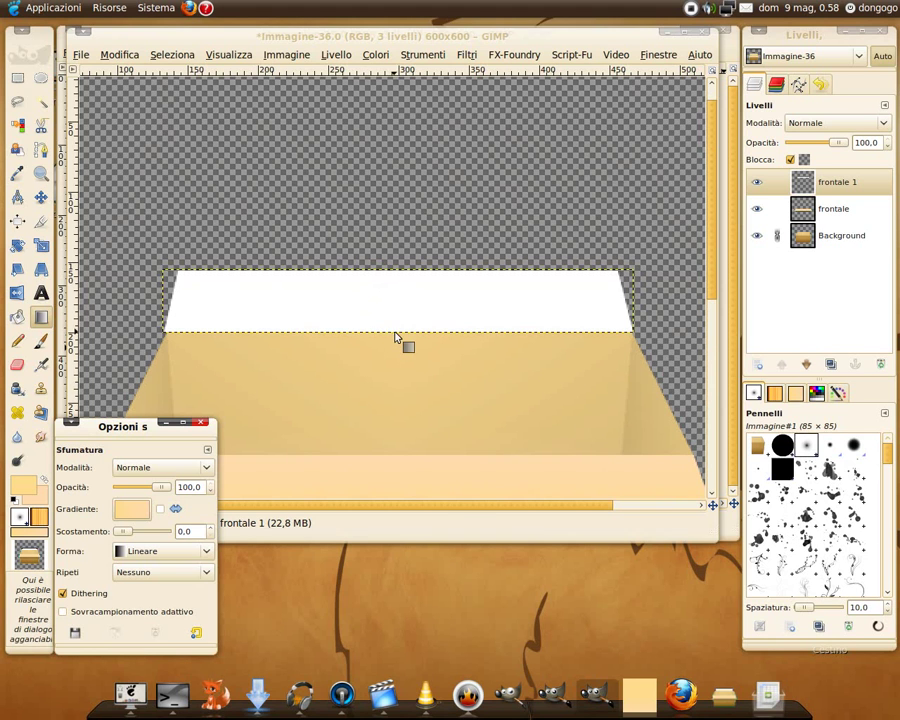
left_click_drag(403, 297, 404, 275)
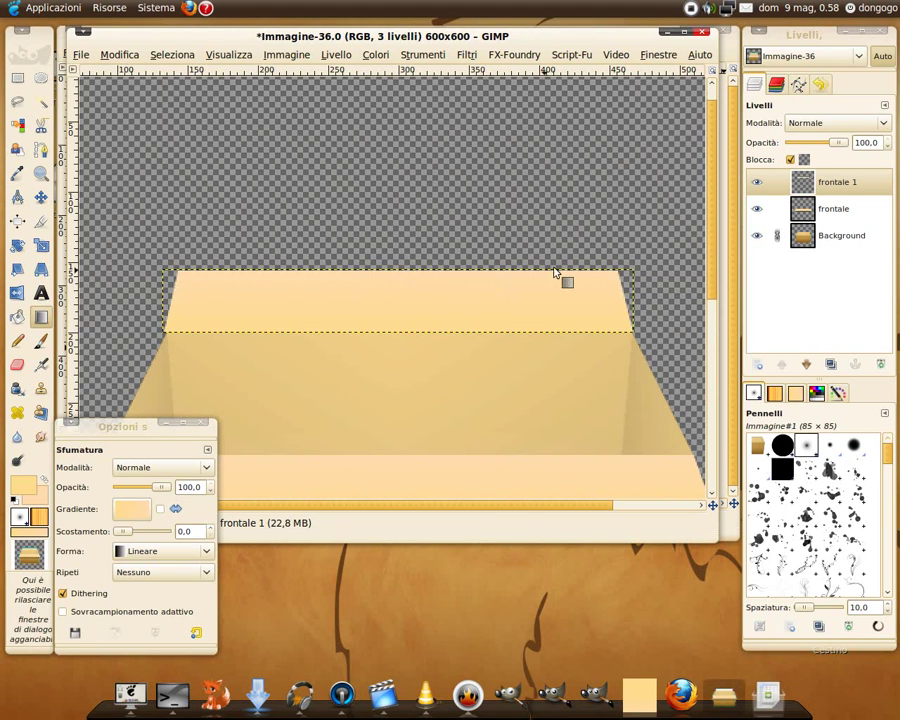
key("shift+ctrl+j")
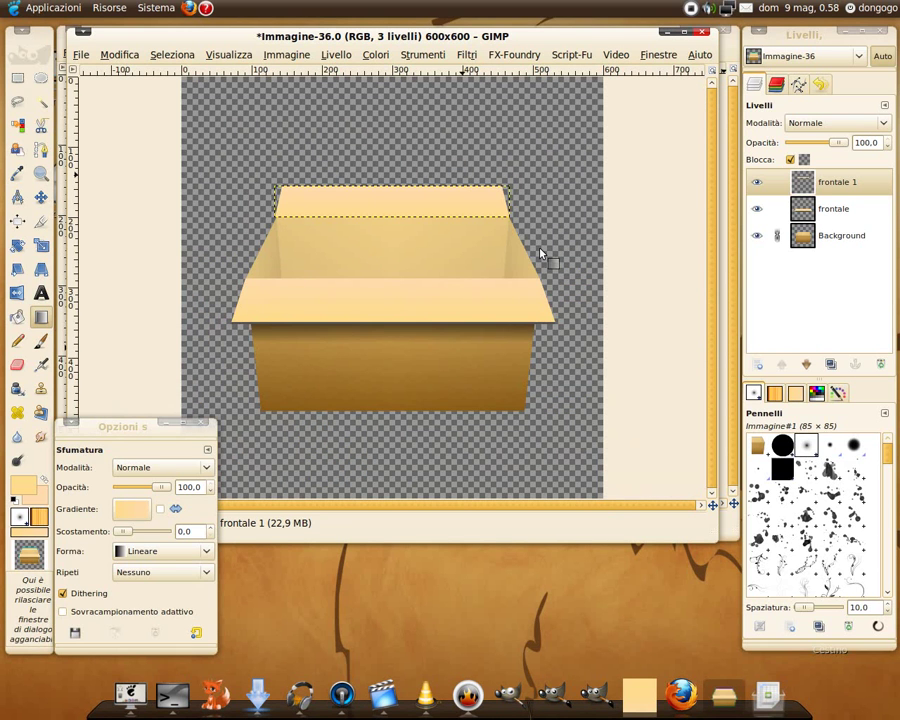
Zoom in on the box's top and try, then cancel, scaling the Background layer
key("plus")
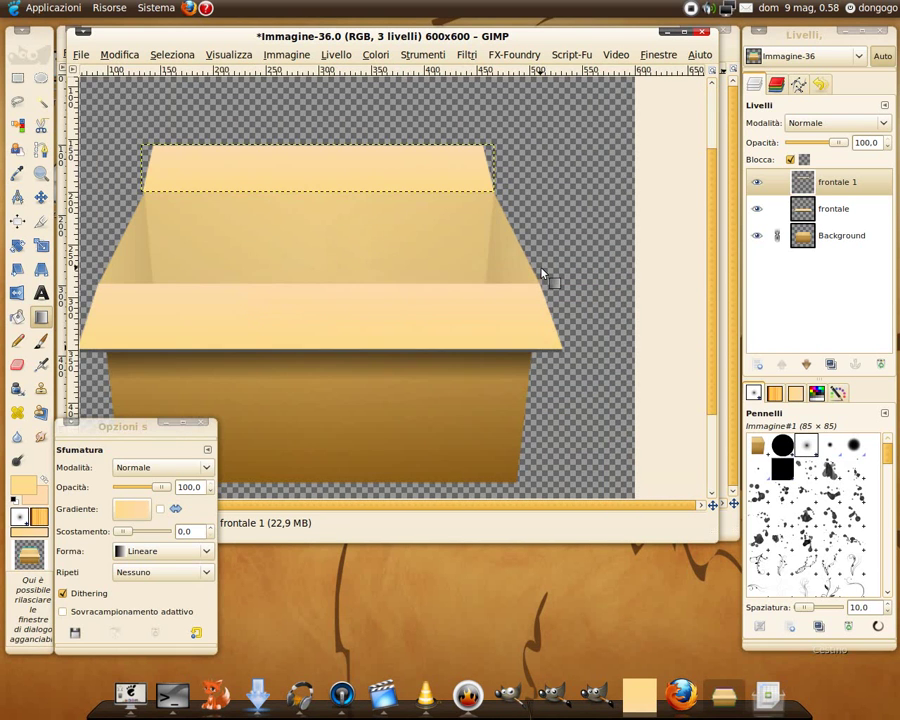
key("minus")
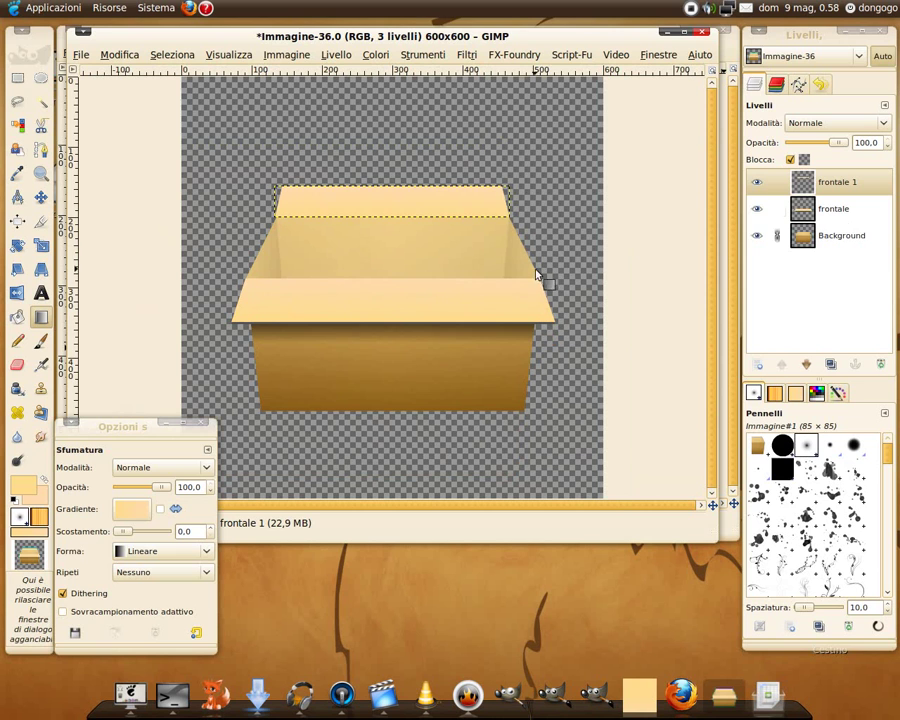
left_click(806, 235)
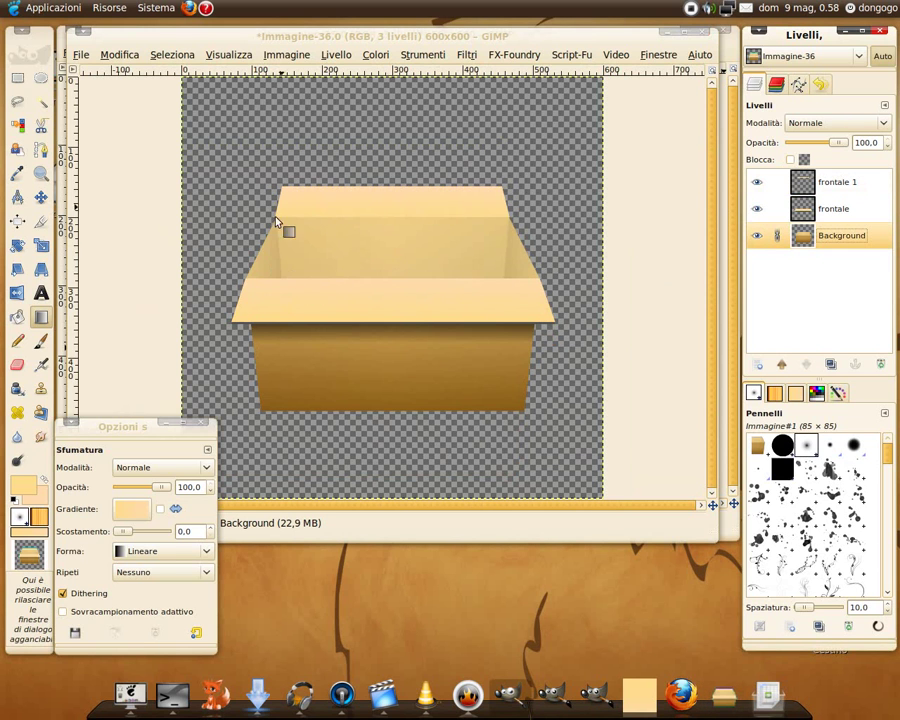
key("plus")
key("plus")
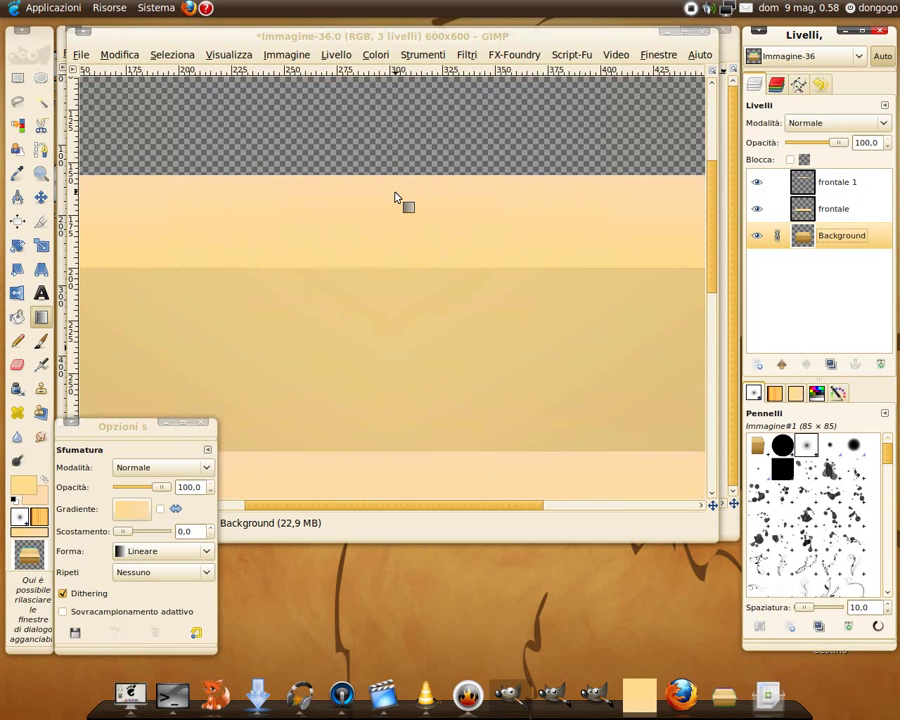
key("minus")
key("minus")
key("plus")
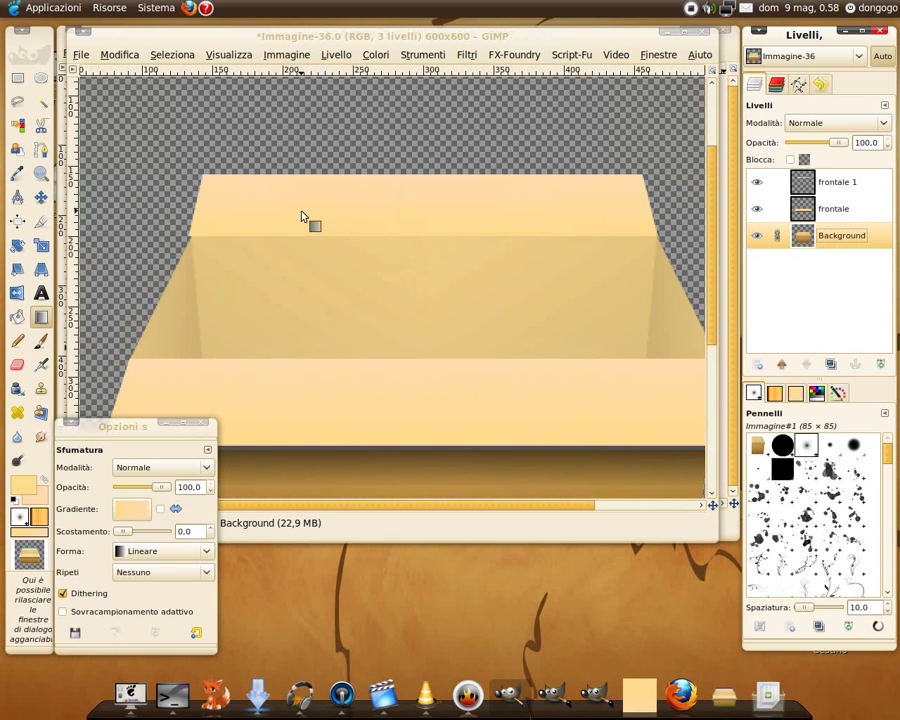
left_click(40, 247)
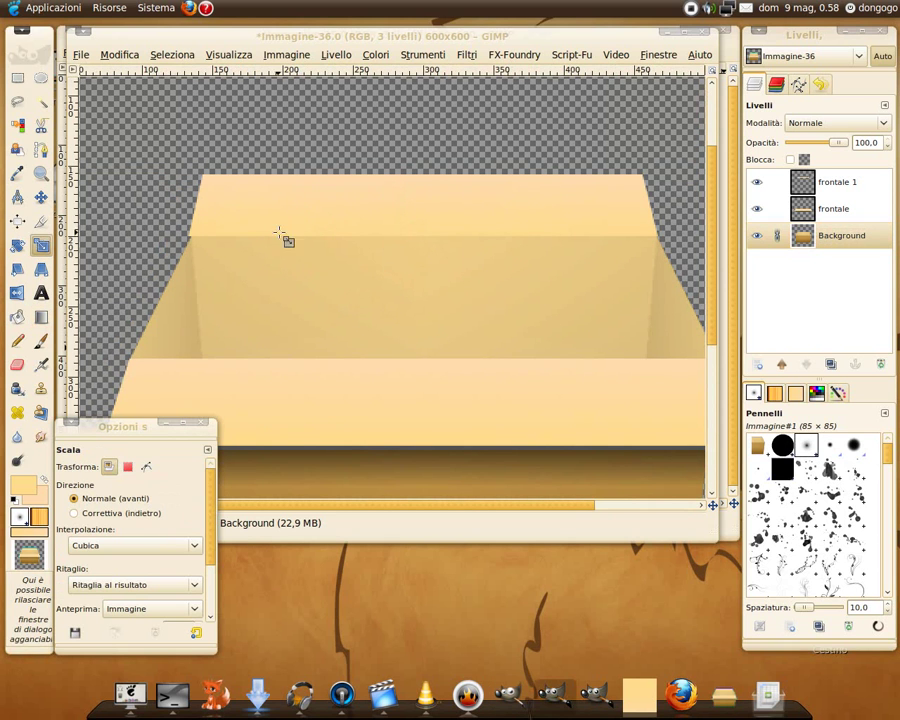
left_click(267, 212)
left_click(169, 147)
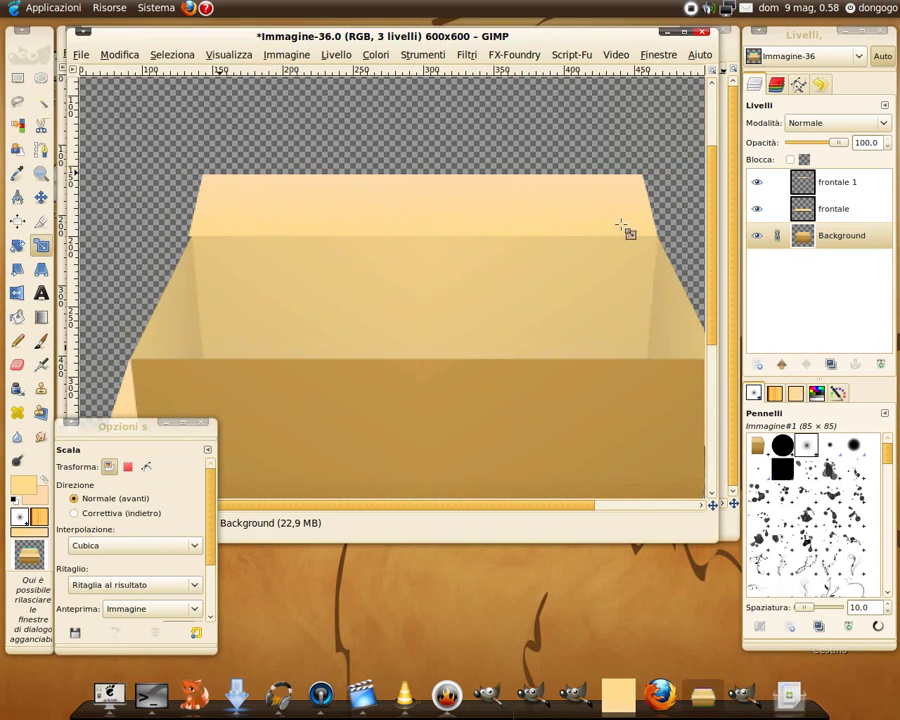
Start scaling the frontale 1 strip, hiding the layer and moving the Scale dialog aside
left_click(837, 182)
left_click(317, 245)
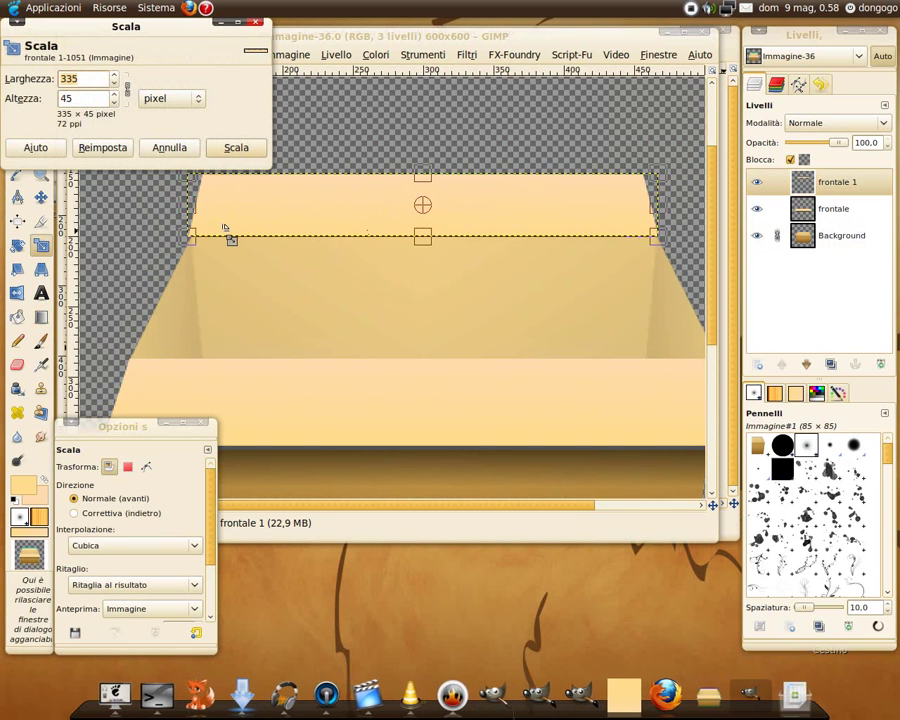
key("plus")
key("plus")
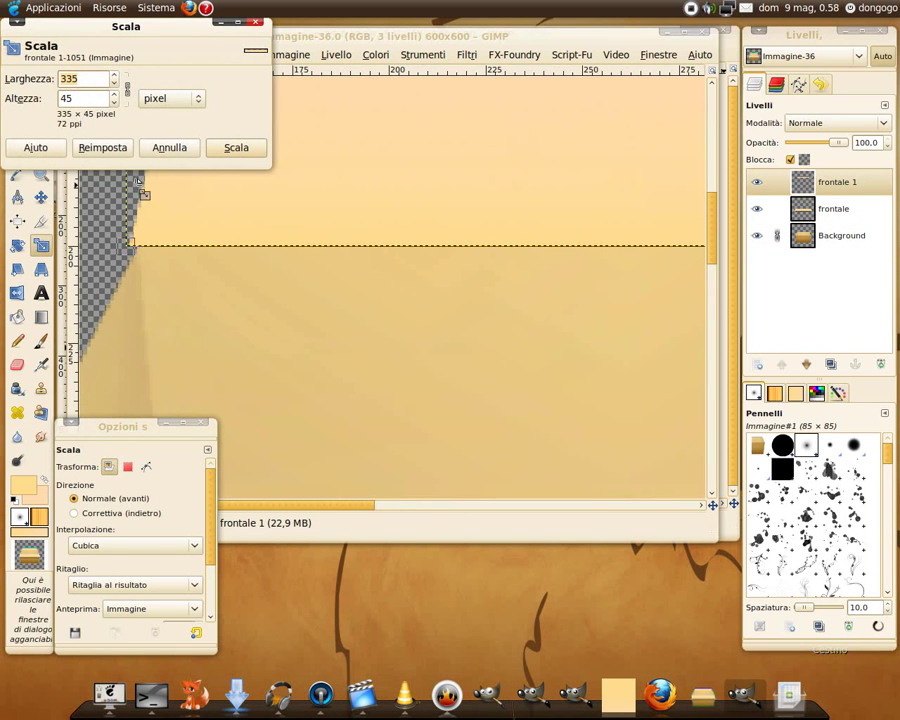
left_click(758, 183)
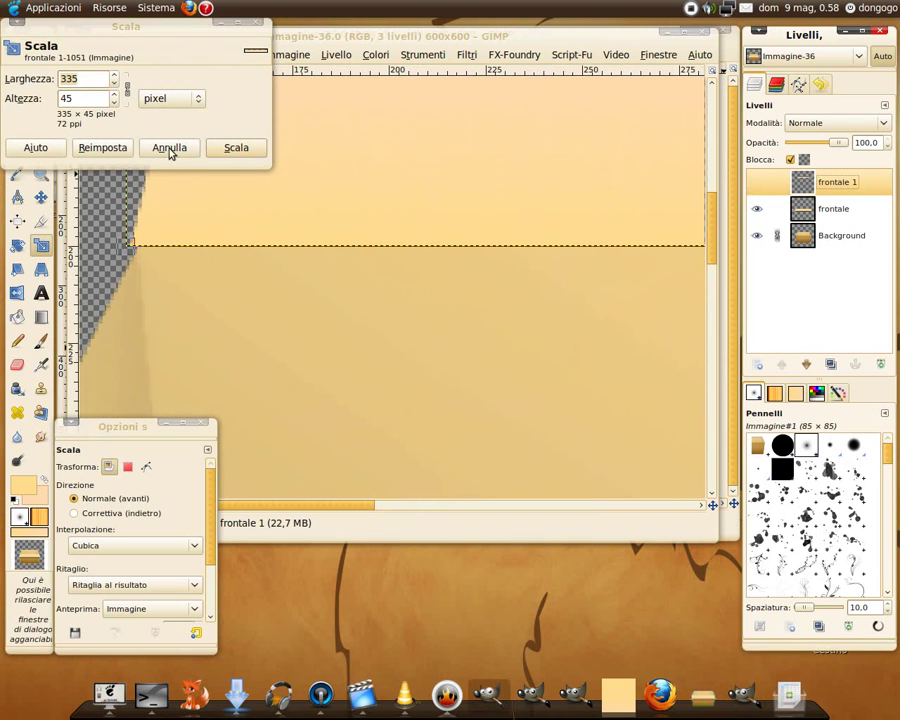
left_click_drag(127, 30, 479, 41)
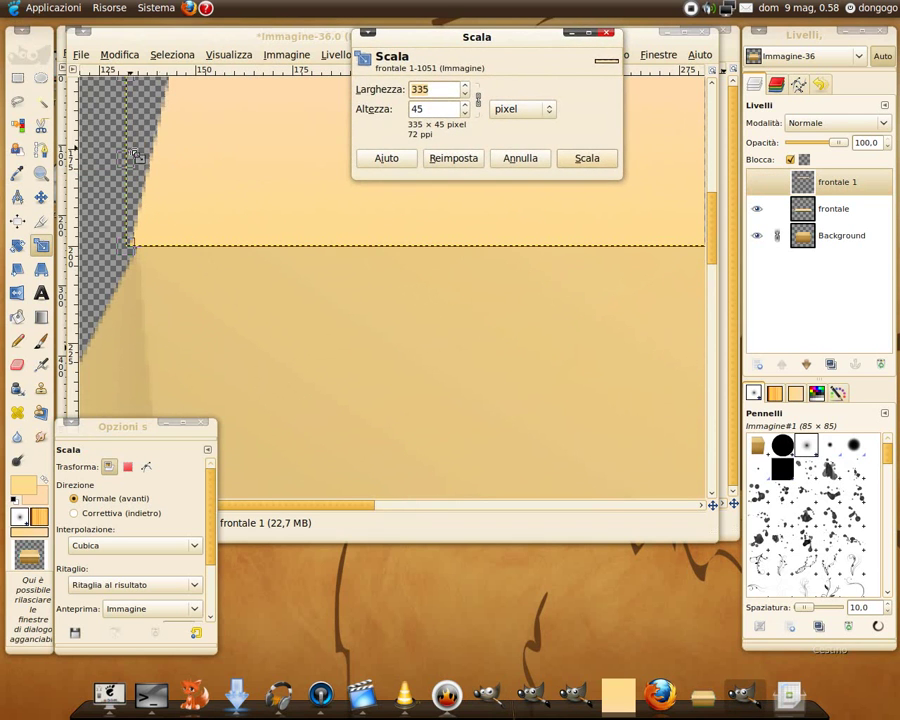
Scale the strip to 333 px wide to match the box's top edges, then re-show it
left_click_drag(128, 156, 137, 159)
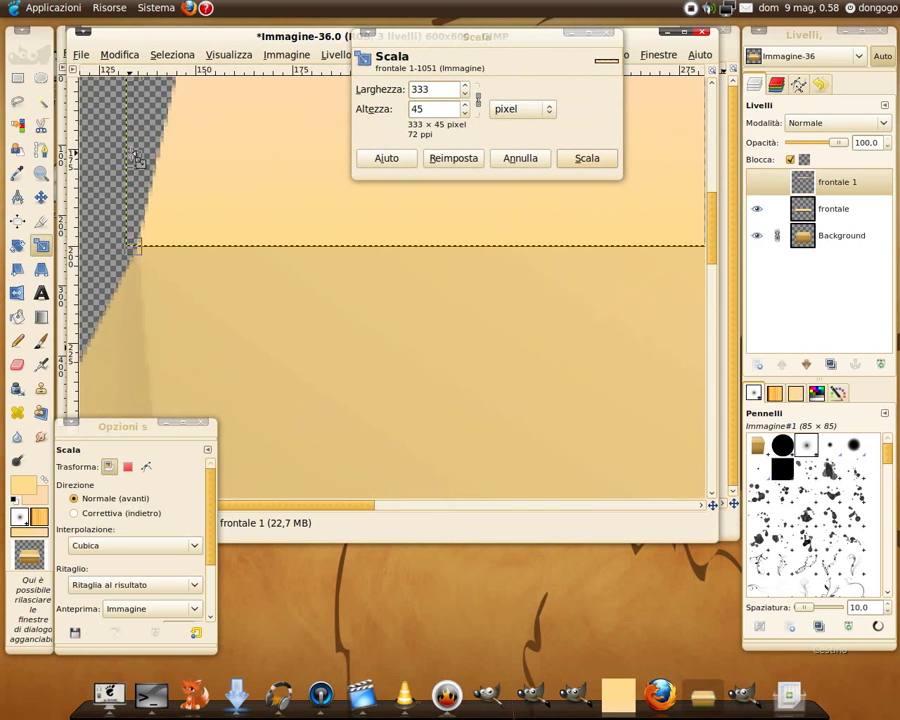
left_click_drag(330, 510, 780, 508)
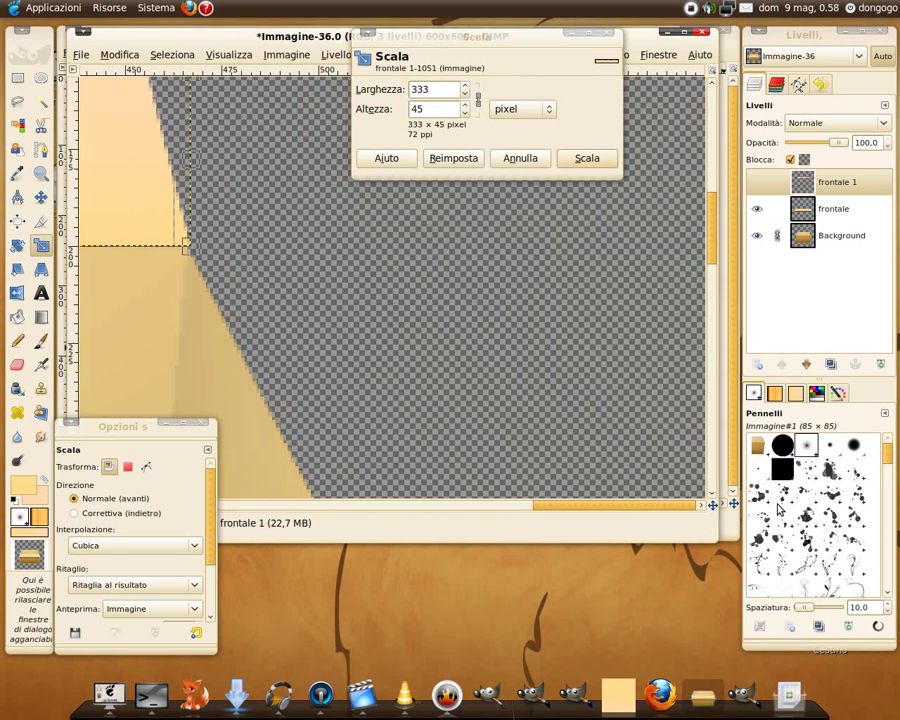
scroll(431, 342, "left", 3)
scroll(431, 342, "left", 1)
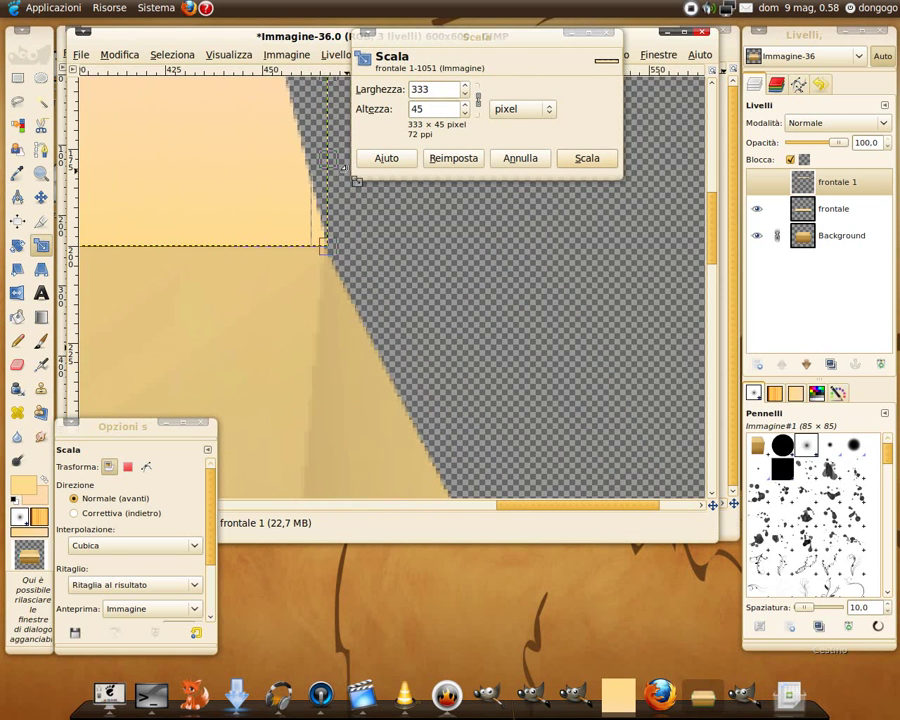
left_click_drag(326, 158, 323, 158)
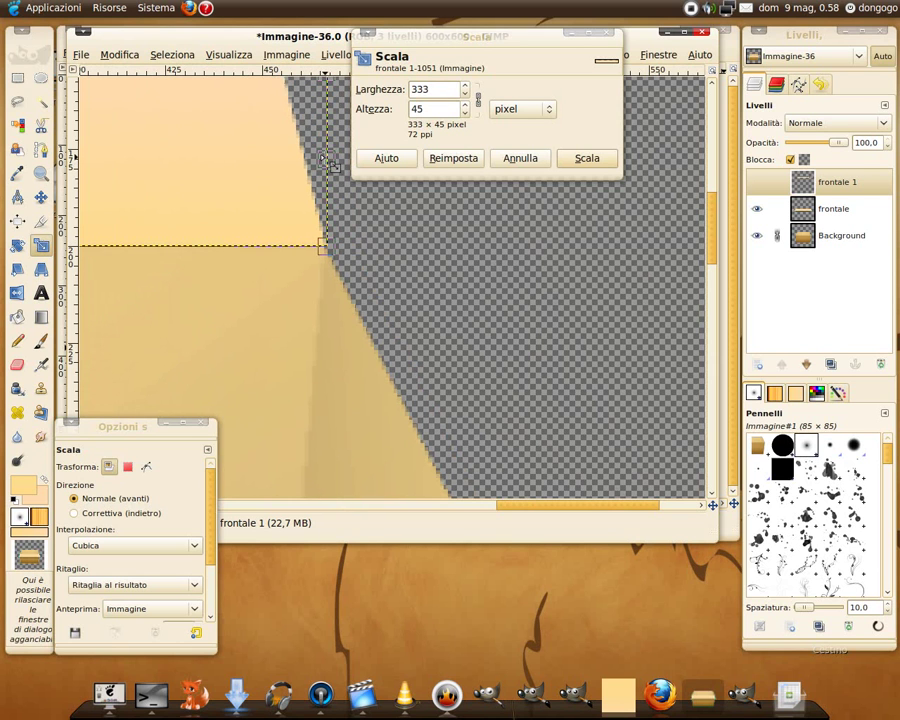
left_click(587, 158)
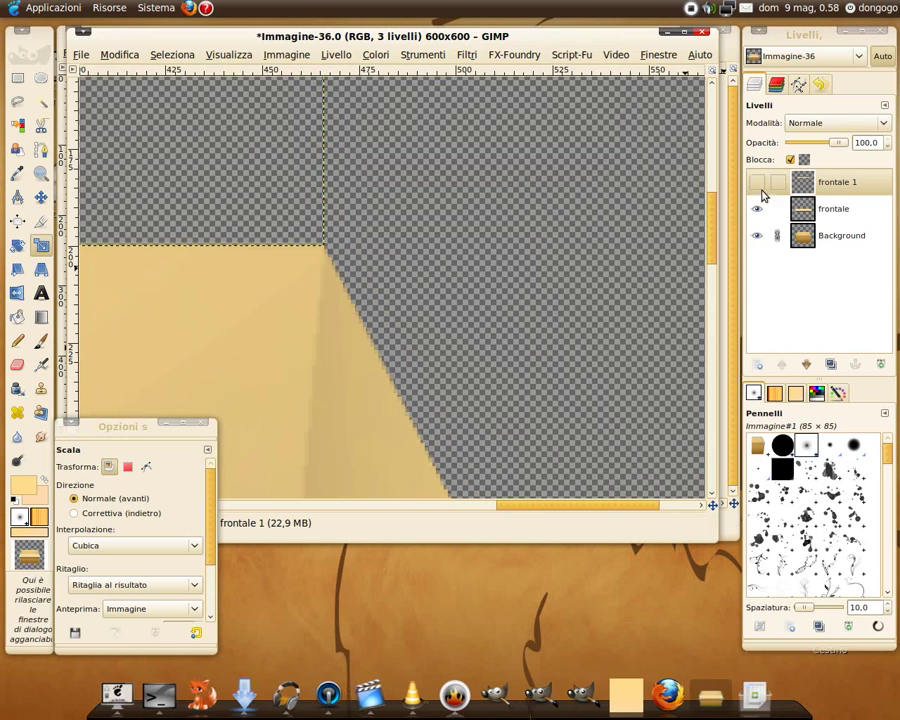
left_click(757, 182)
scroll(510, 274, "down", 2)
scroll(516, 285, "down", 2)
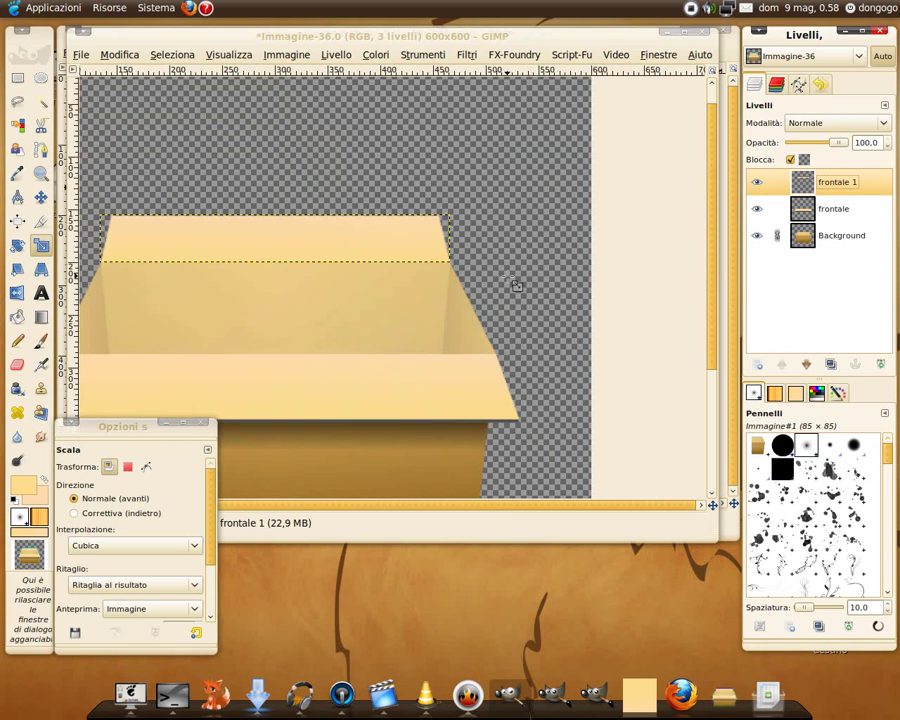
scroll(511, 283, "down", 1)
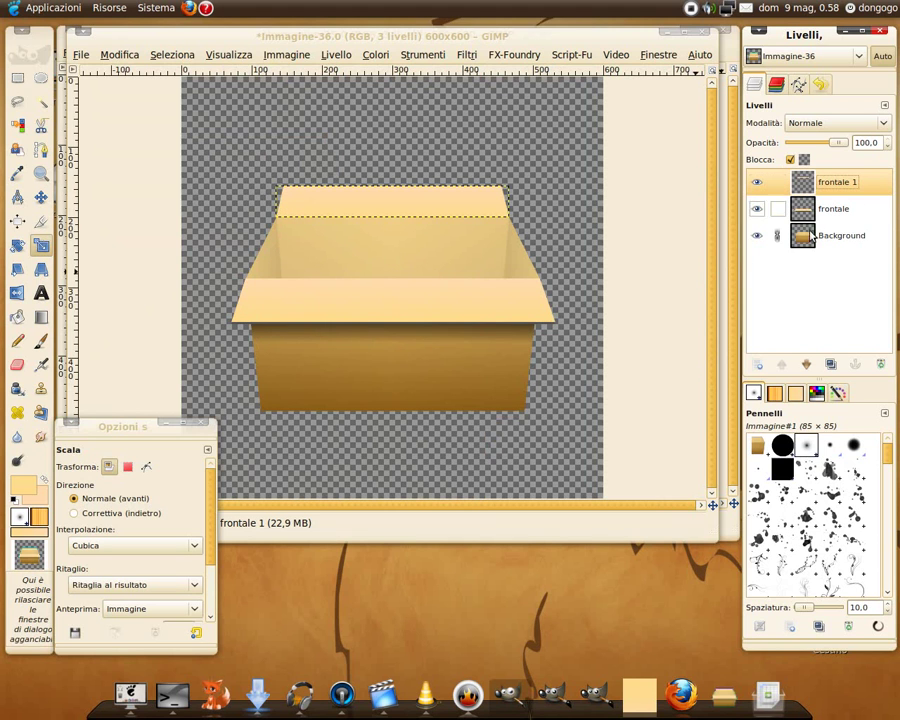
Create a transparent 600×600 layer called 'lato dx' at the top of the stack
left_click(758, 365)
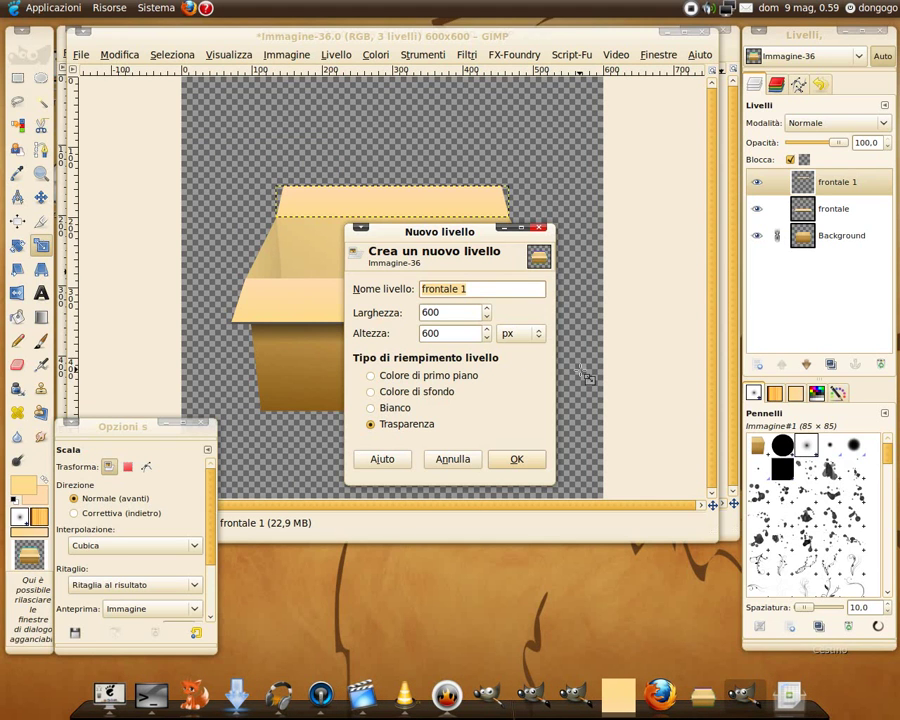
type("lato dx")
left_click(517, 460)
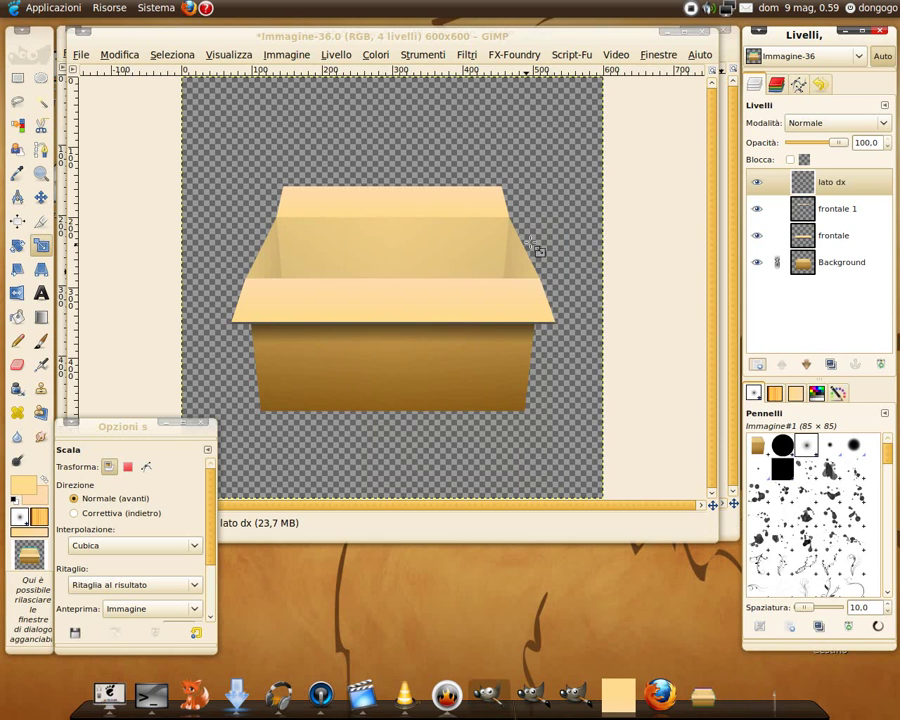
scroll(537, 250, "up", 1)
scroll(537, 248, "down", 1)
scroll(540, 246, "down", 1)
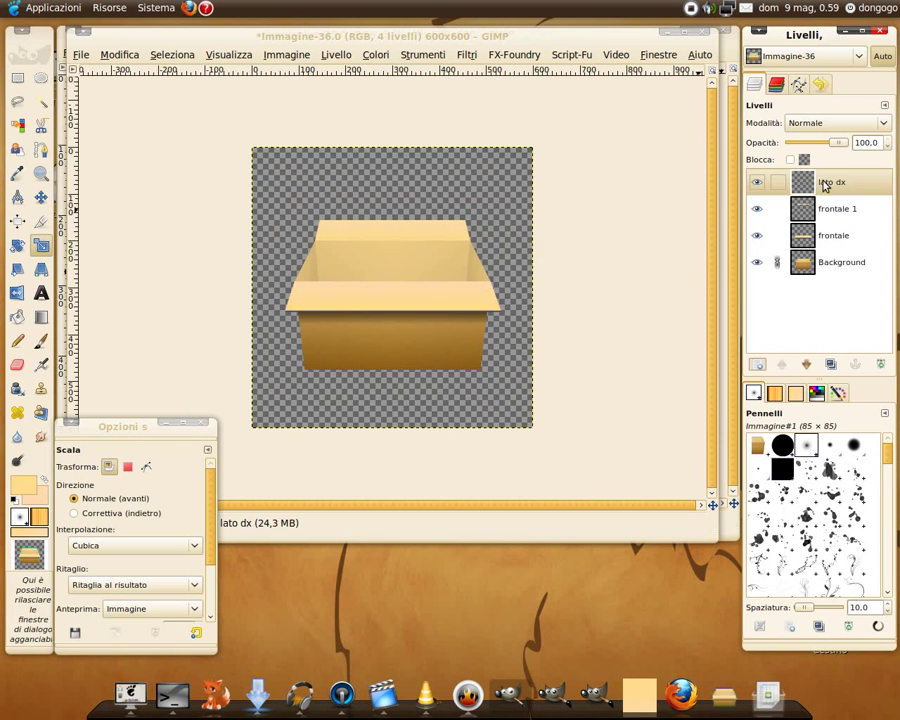
Select a tall rectangle over the box's right side and make white the foreground colour
left_click(16, 80)
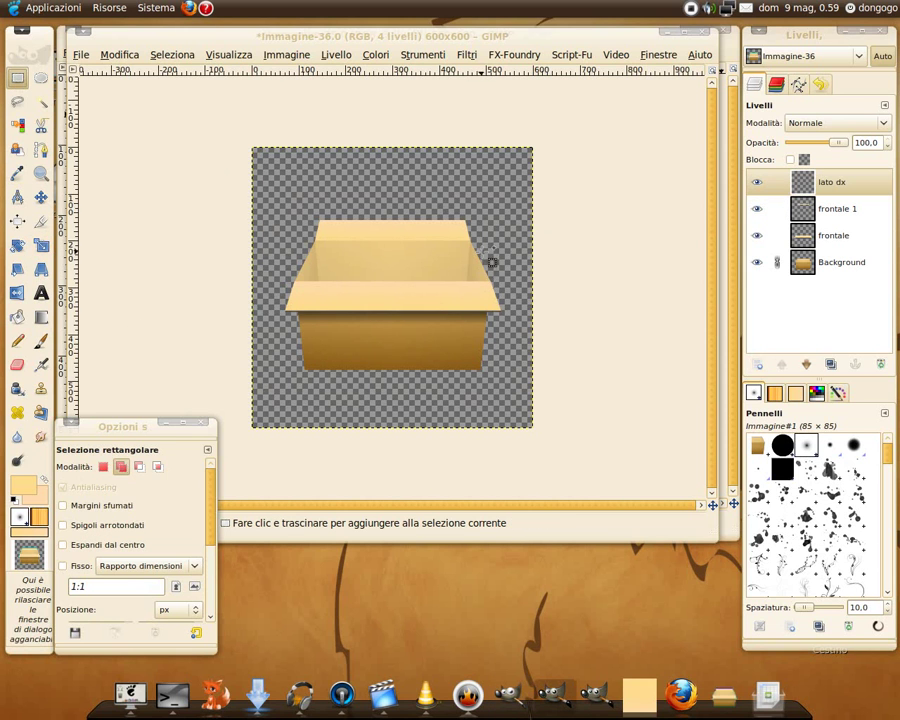
key("plus")
mouse_move(496, 150)
left_mouse_down()
mouse_move(498, 296)
mouse_move(584, 325)
left_mouse_up()
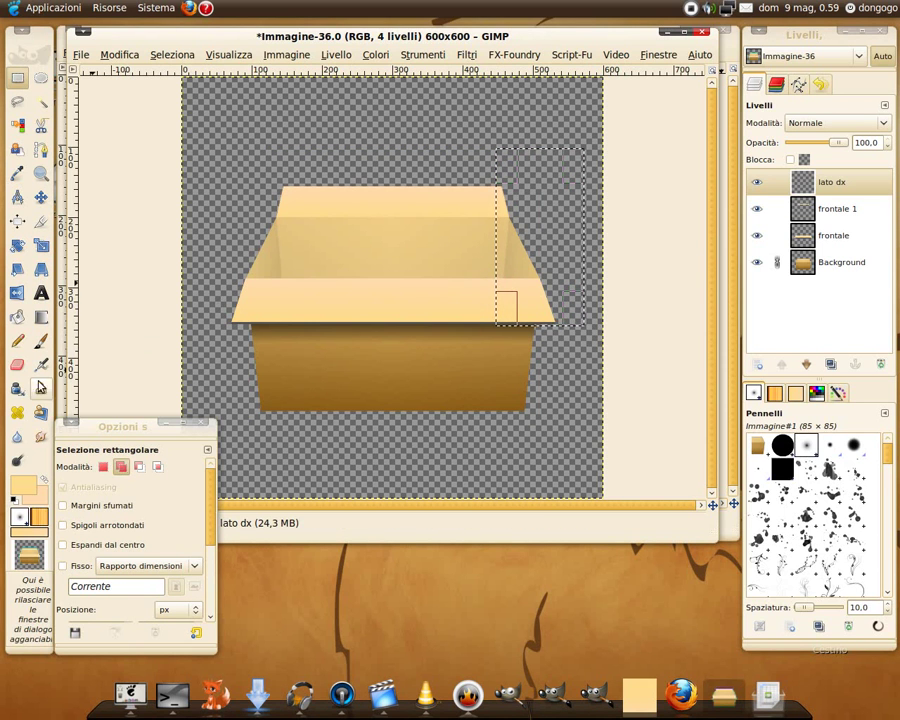
left_click(15, 503)
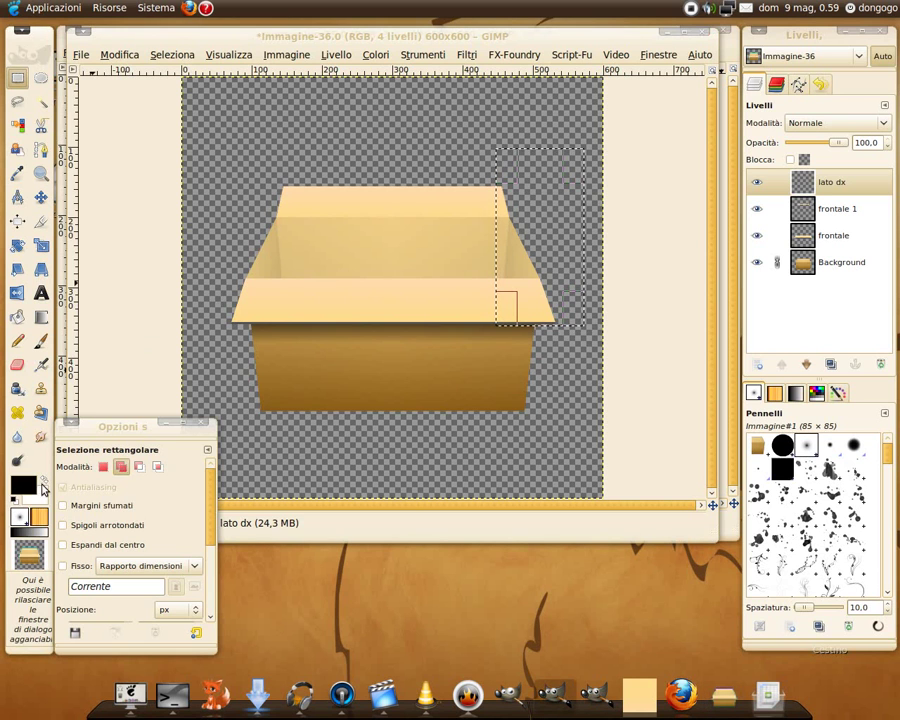
left_click(43, 480)
Bucket-fill the rectangle with white on lato dx, then deselect everything
left_click(17, 316)
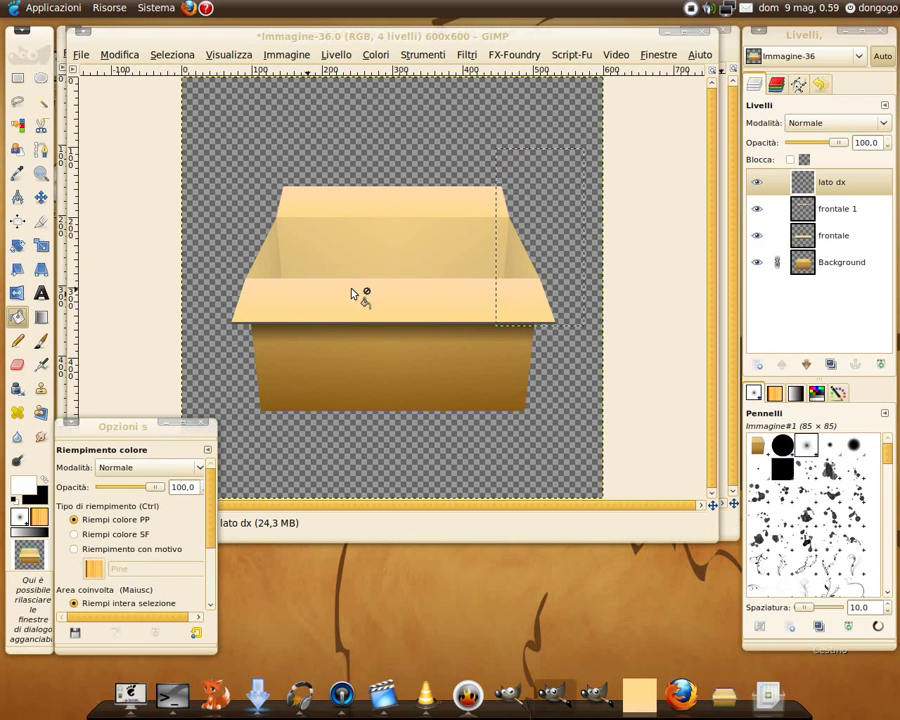
left_click(575, 230)
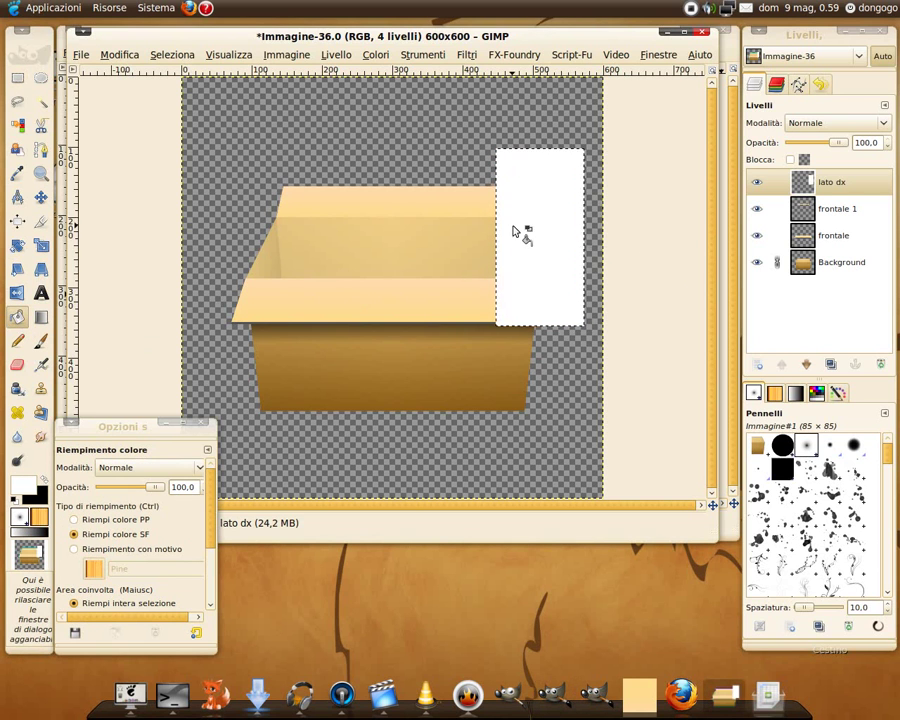
scroll(513, 231, "up", 1)
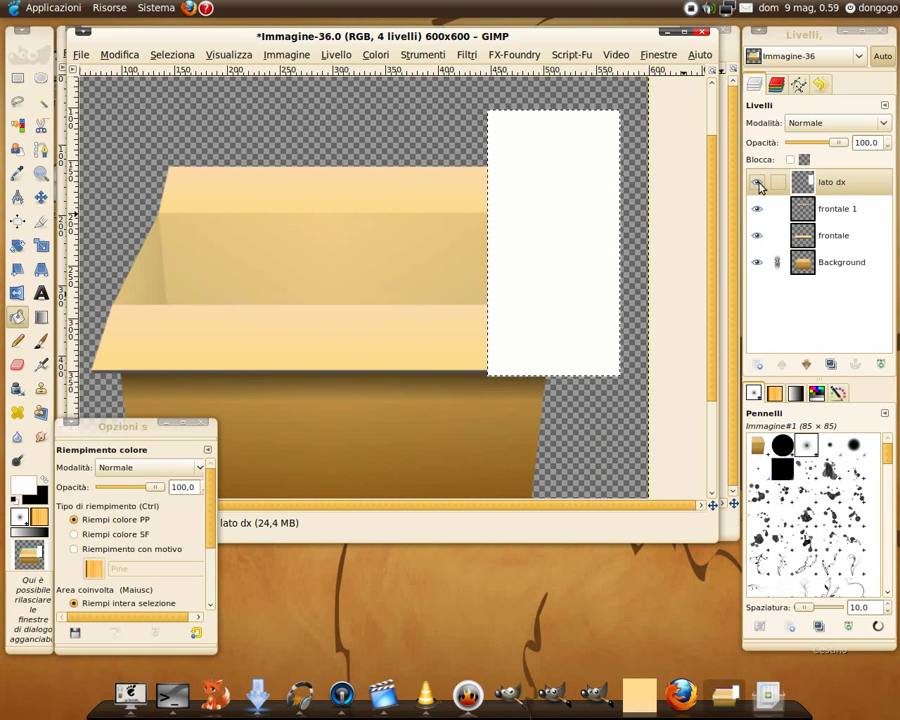
left_click(172, 54)
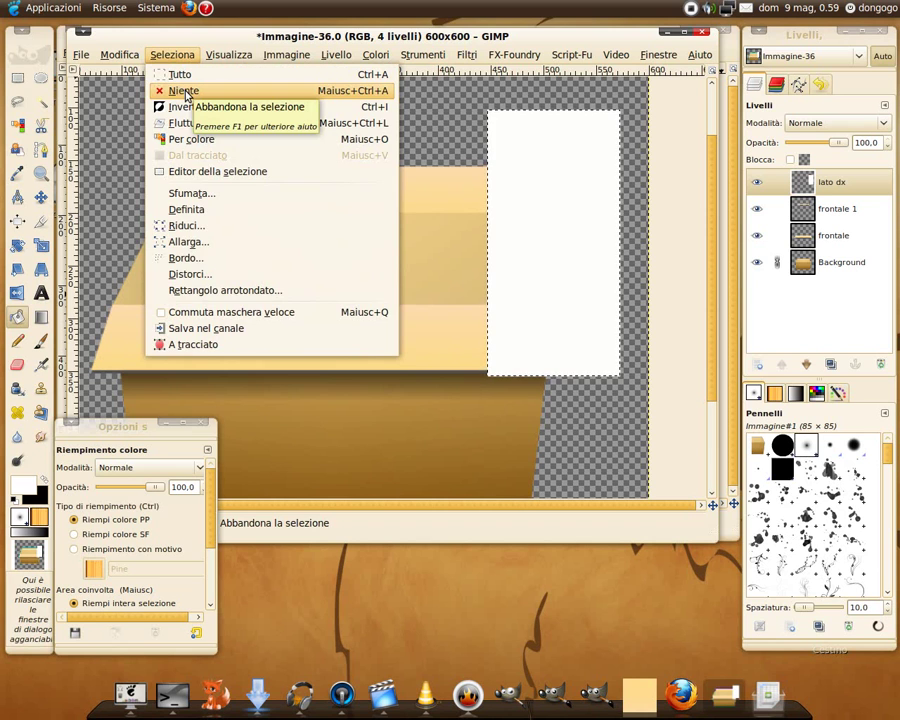
left_click(184, 92)
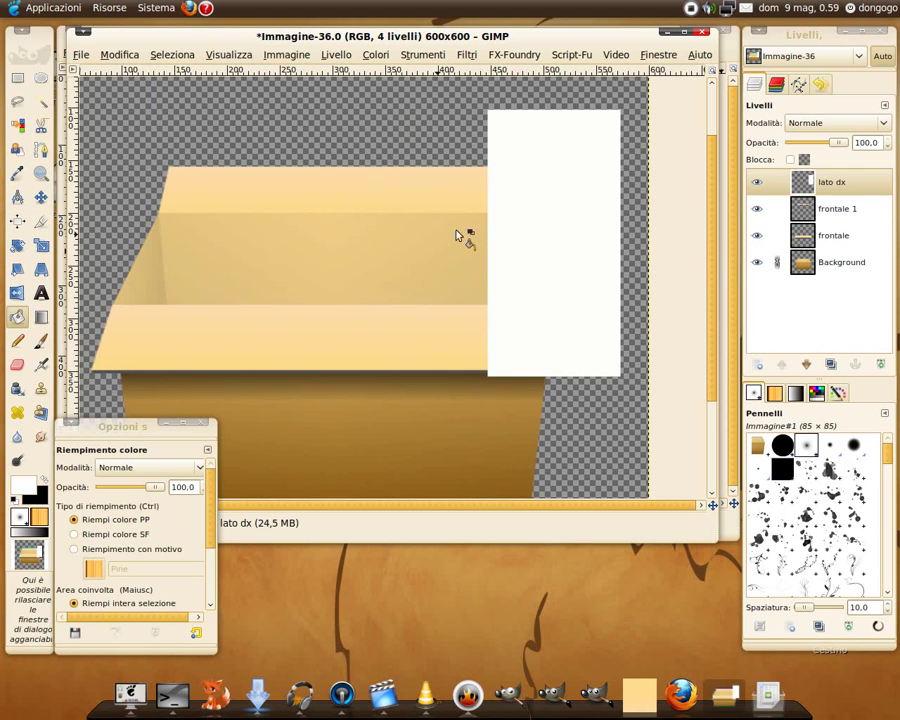
Abandon a first perspective attempt and autocrop the lato dx layer to its contents
left_click(41, 270)
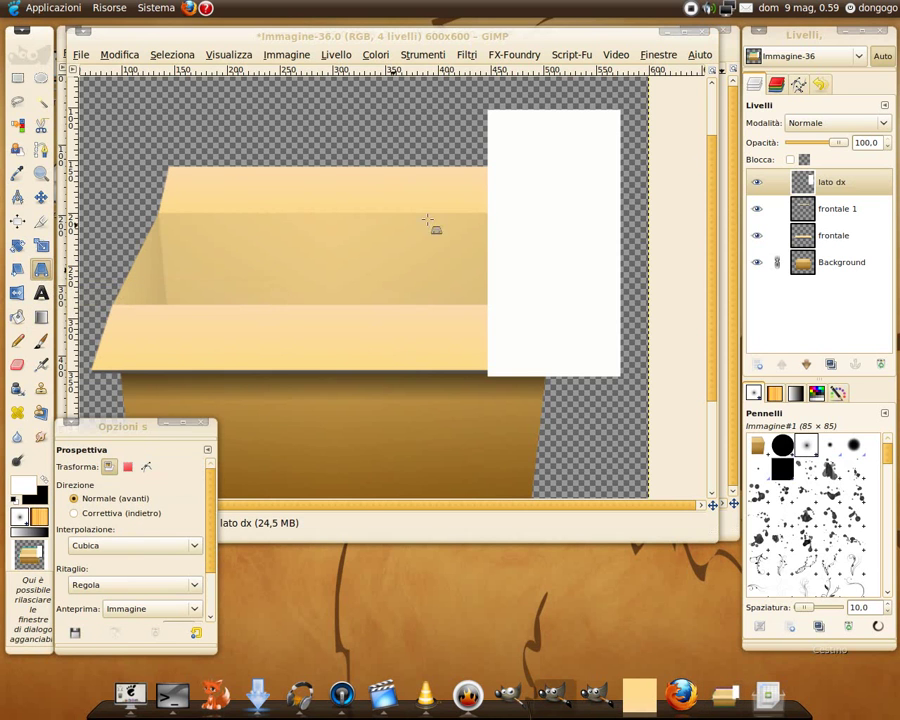
key("minus")
key("minus")
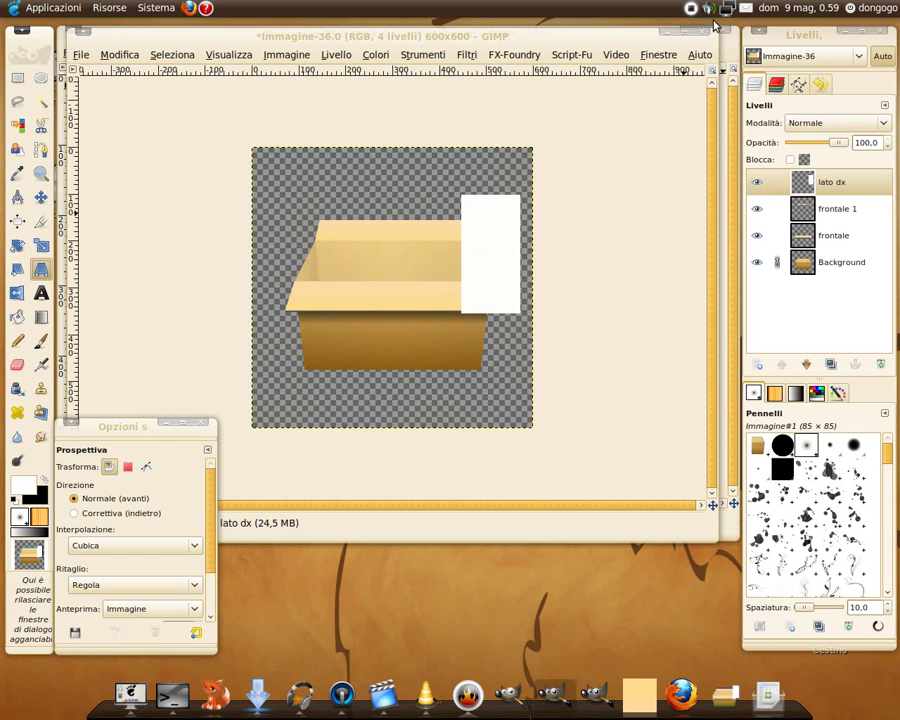
left_click(757, 182)
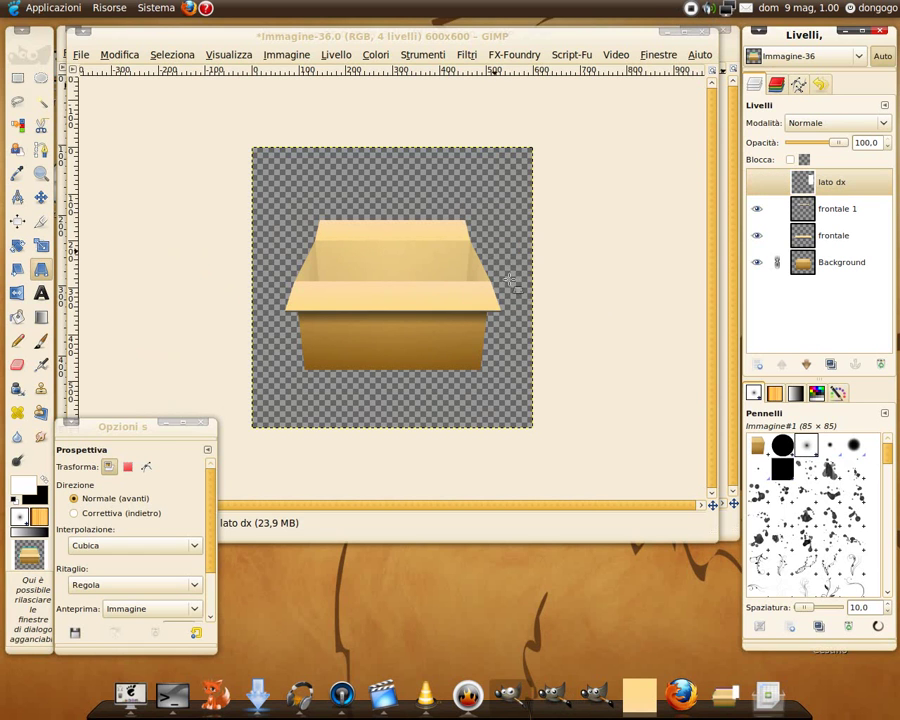
left_click(507, 273)
key("plus")
key("plus")
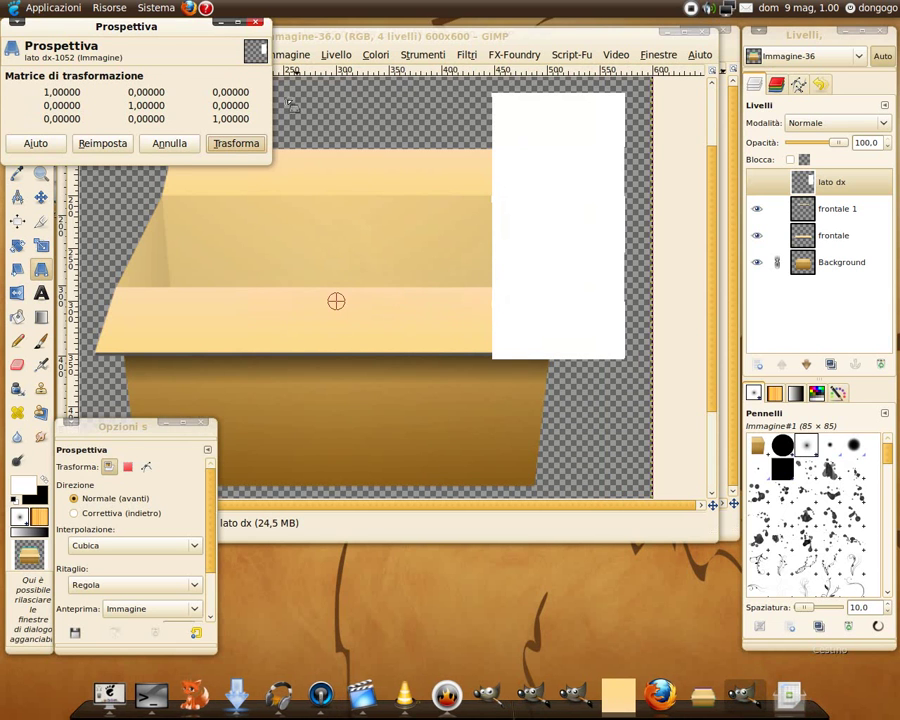
left_click(171, 144)
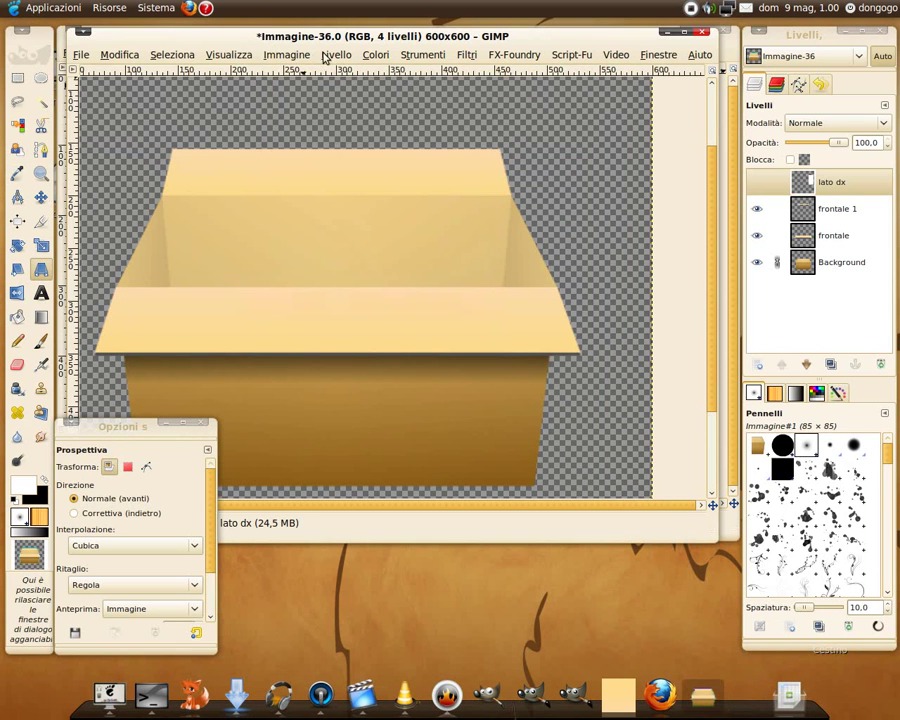
left_click(325, 55)
left_click(333, 313)
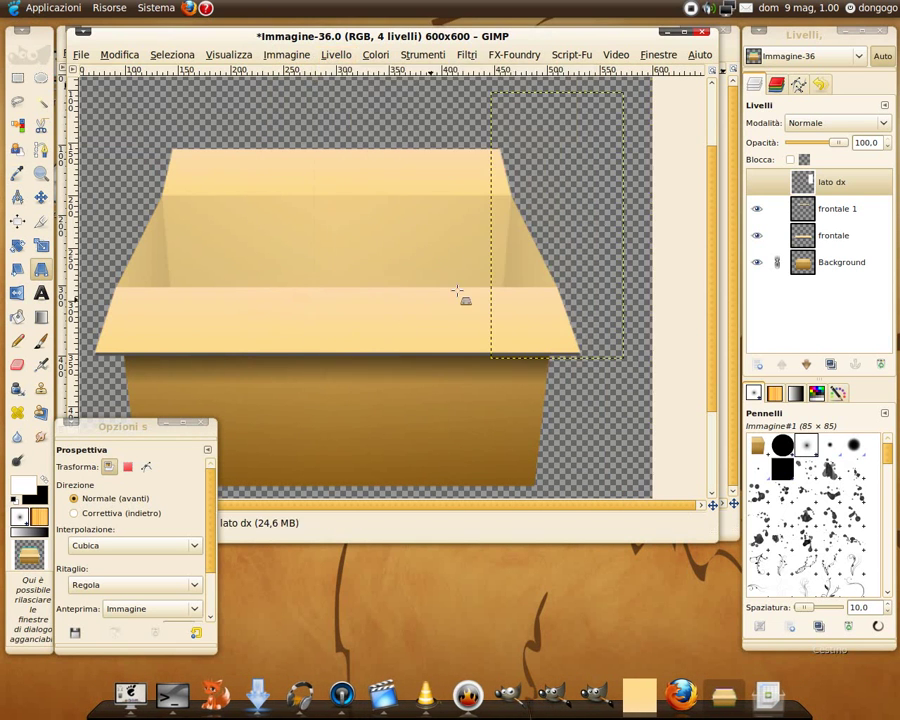
Begin the perspective warp, pulling the flap's lower-left corner onto the box rim
left_click(530, 232)
key("plus")
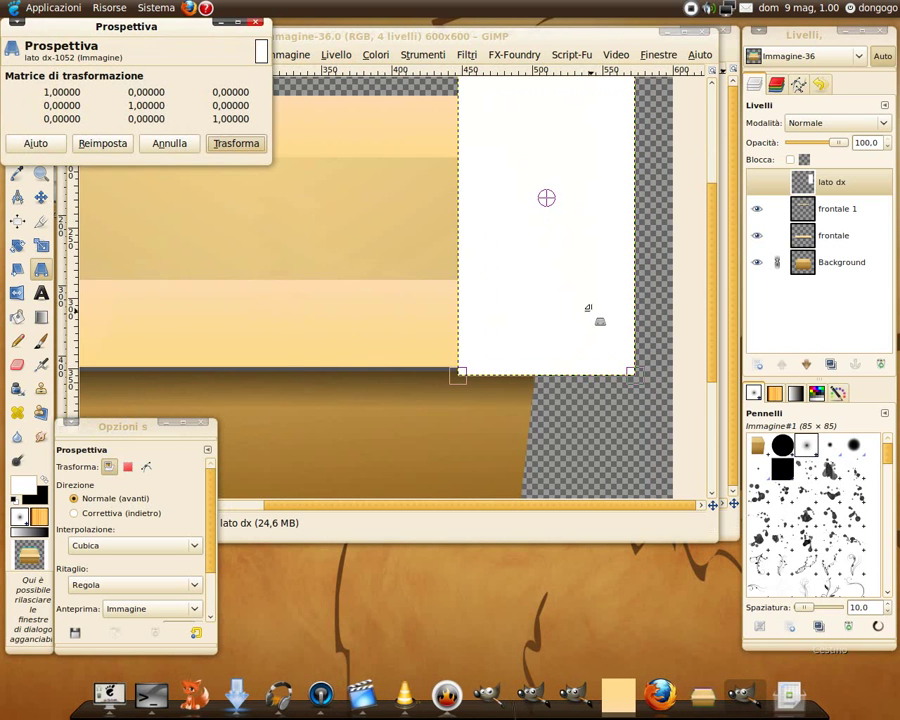
left_click_drag(462, 372, 547, 280)
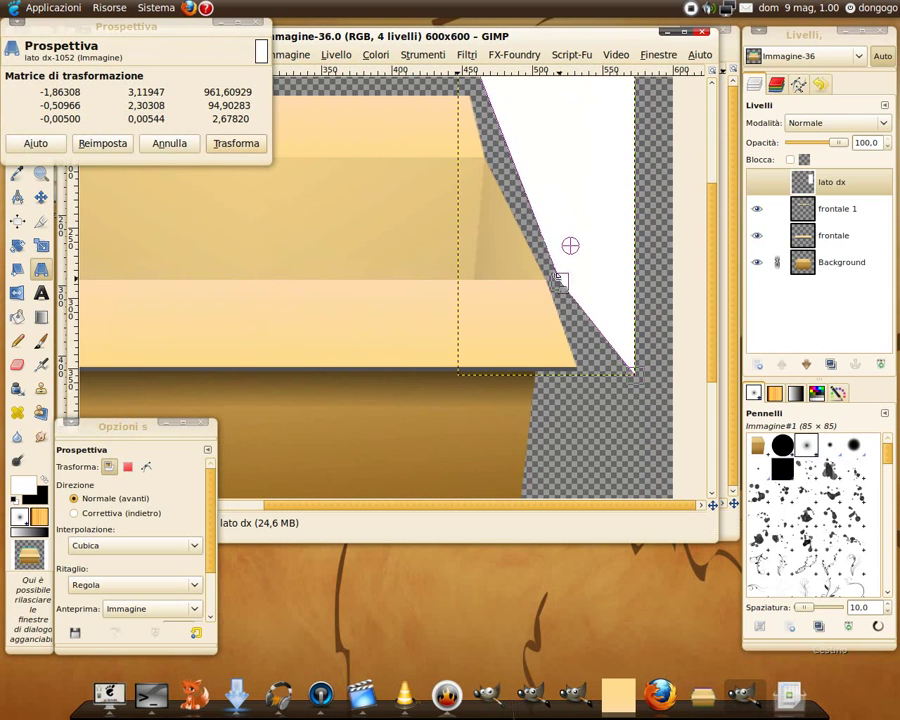
key("plus")
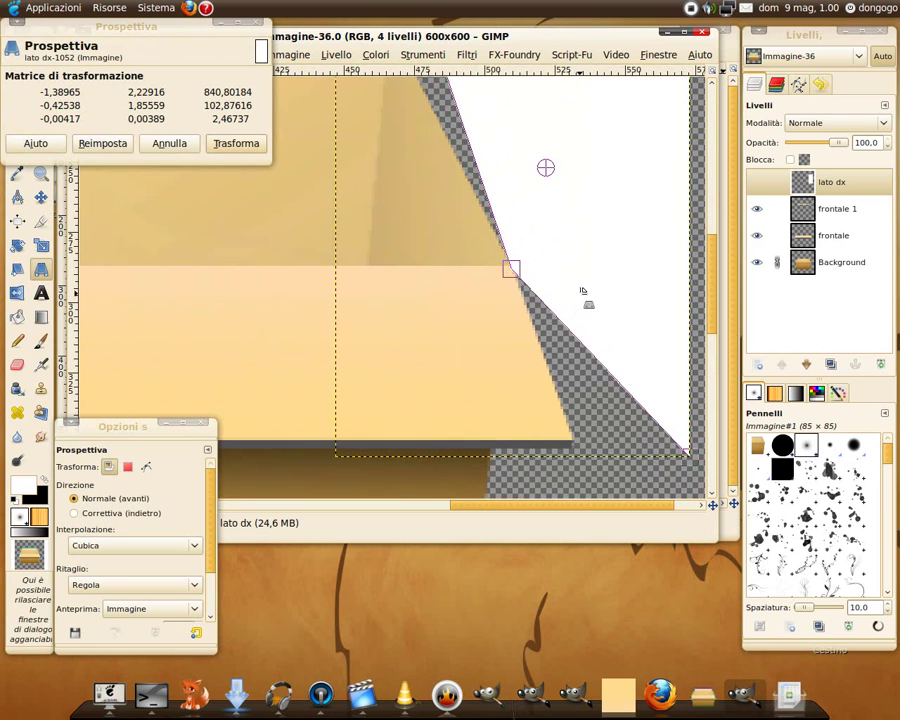
scroll(583, 291, "up", 2)
scroll(578, 258, "up", 3)
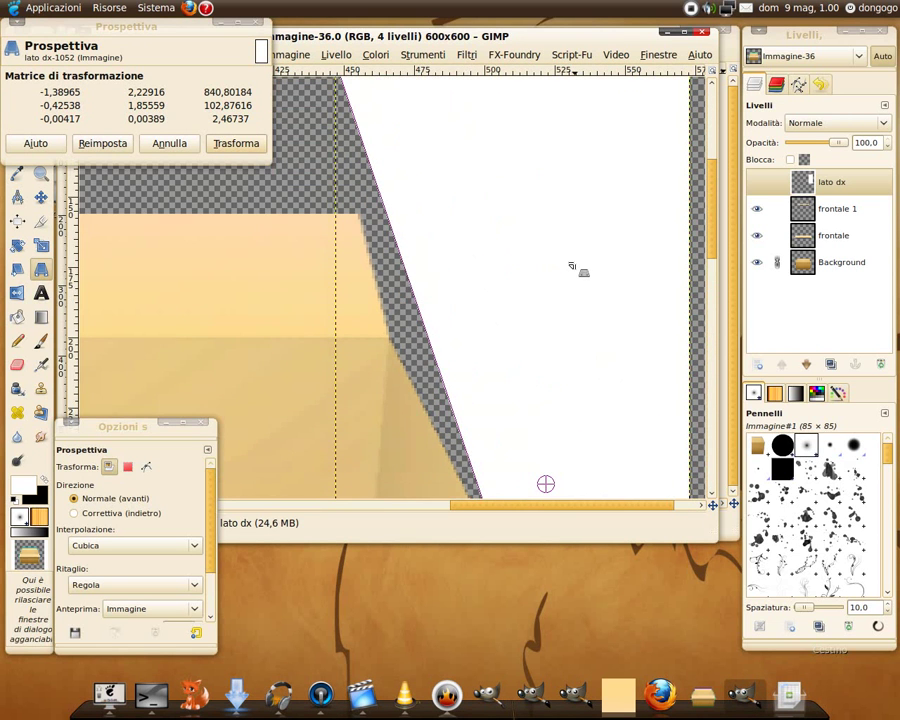
scroll(572, 266, "up", 2)
mouse_move(340, 174)
left_mouse_down()
mouse_move(397, 458)
mouse_move(394, 440)
left_mouse_up()
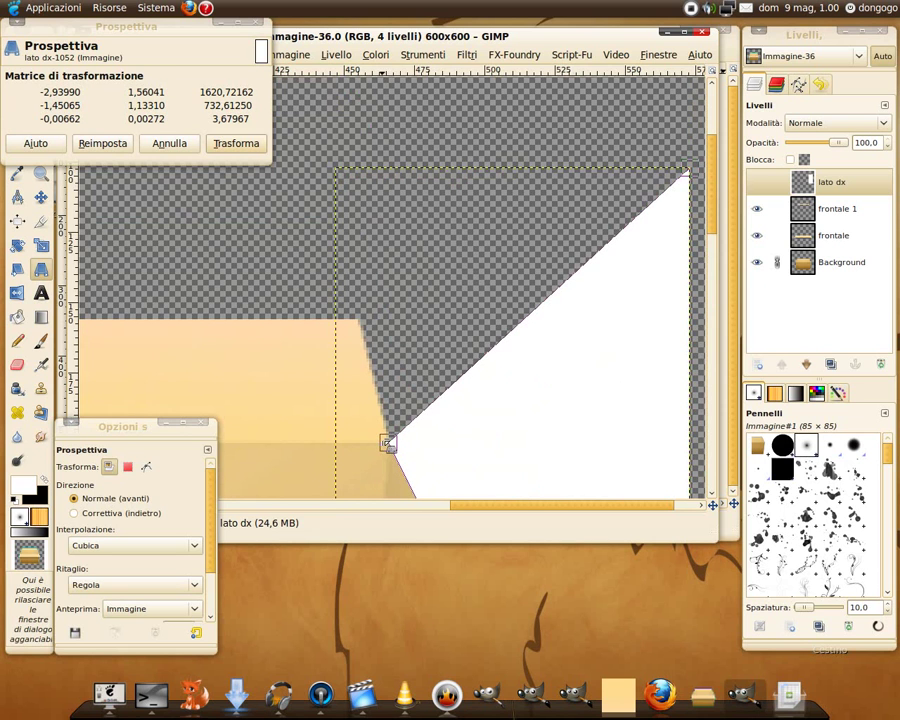
scroll(400, 441, "down", 3)
scroll(524, 430, "down", 3)
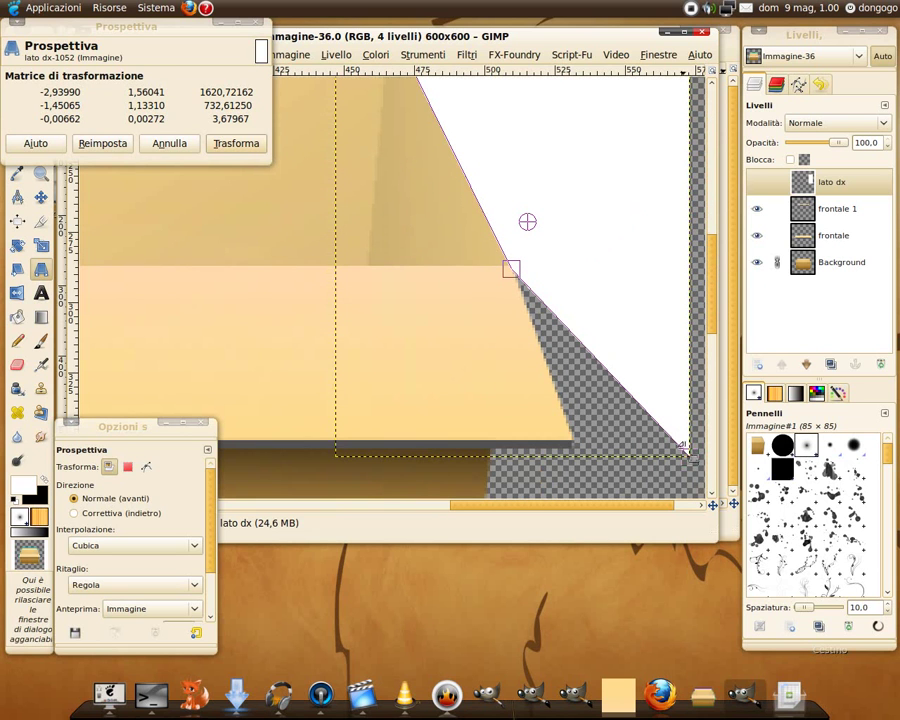
Move the remaining corners to form a slanted parallelogram flap at the box's right rim
mouse_move(686, 452)
left_mouse_down()
mouse_move(670, 312)
mouse_move(658, 285)
mouse_move(642, 284)
left_mouse_up()
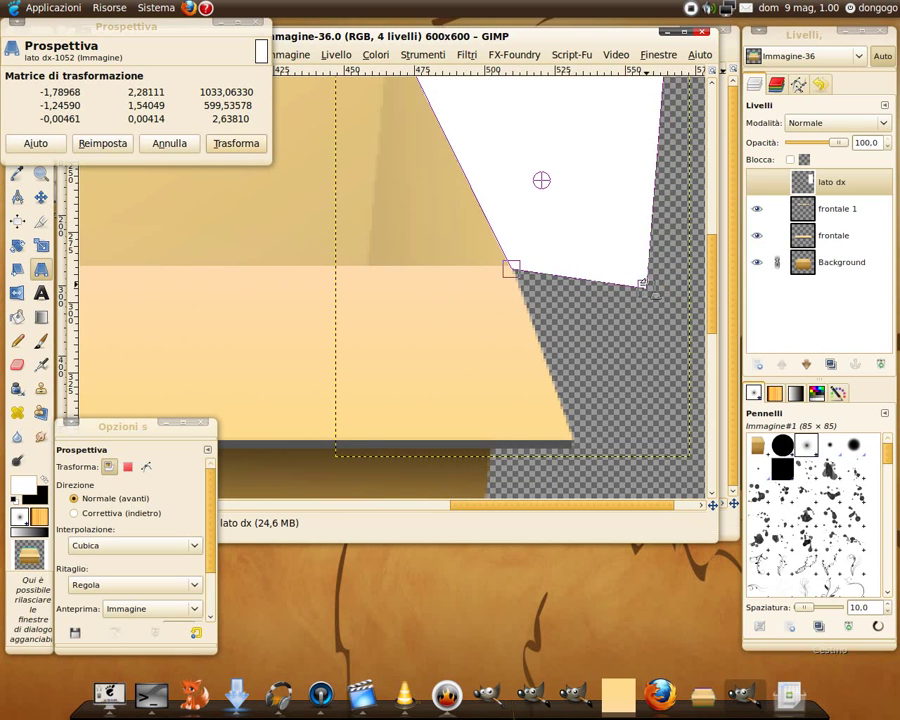
scroll(643, 284, "up", 3)
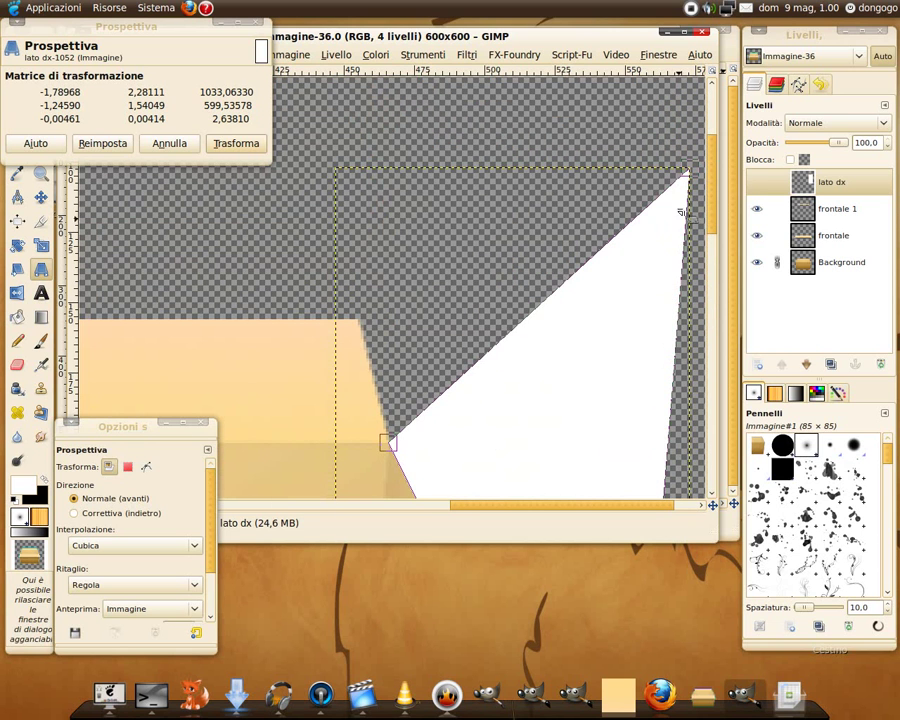
mouse_move(687, 172)
left_mouse_down()
mouse_move(428, 407)
mouse_move(460, 395)
left_mouse_up()
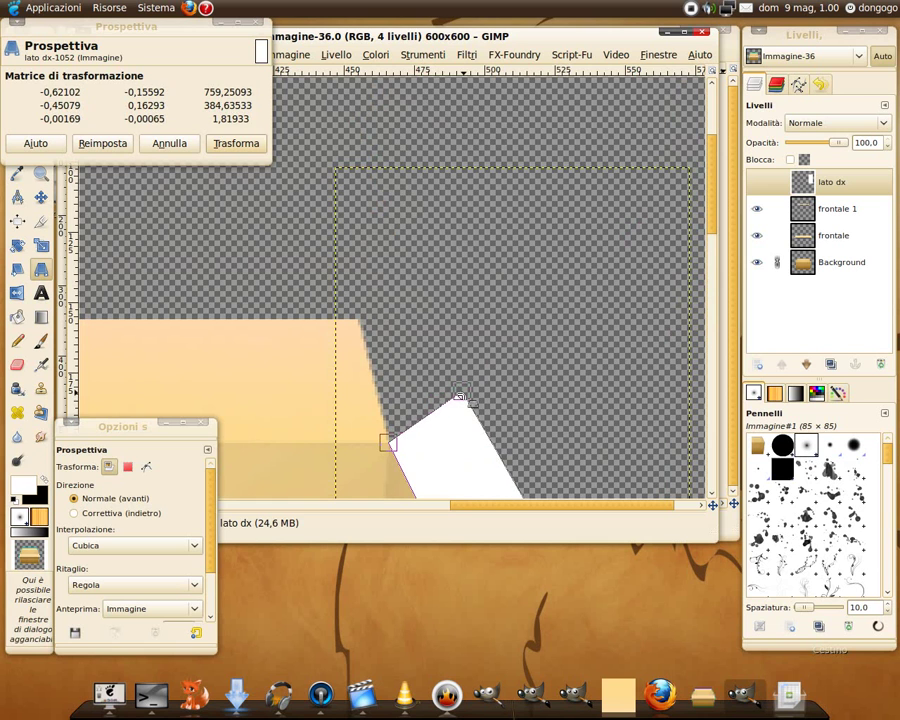
scroll(541, 317, "down", 3)
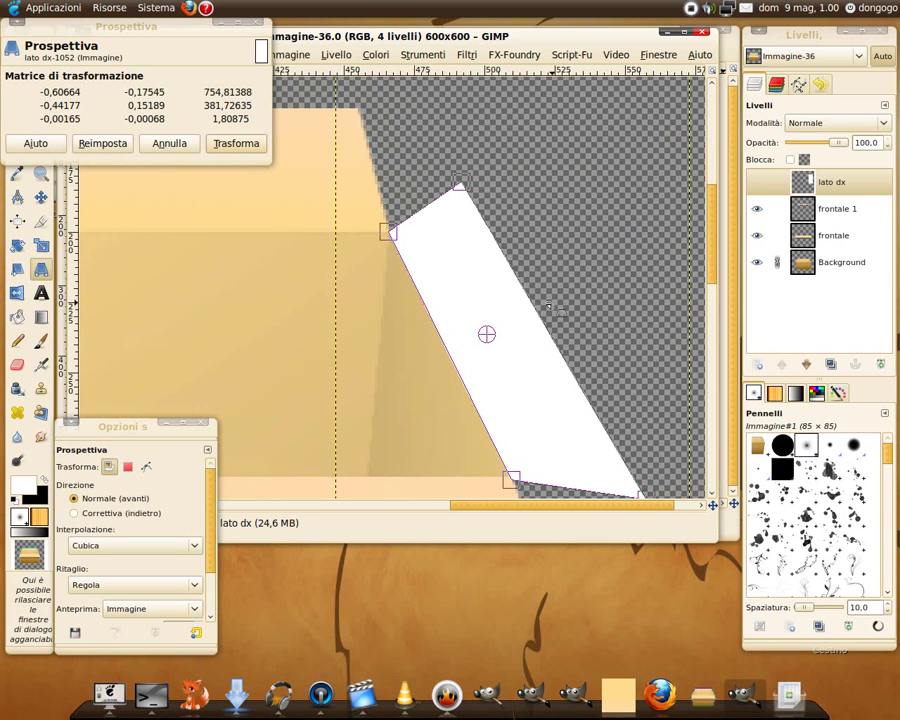
scroll(619, 430, "down", 2)
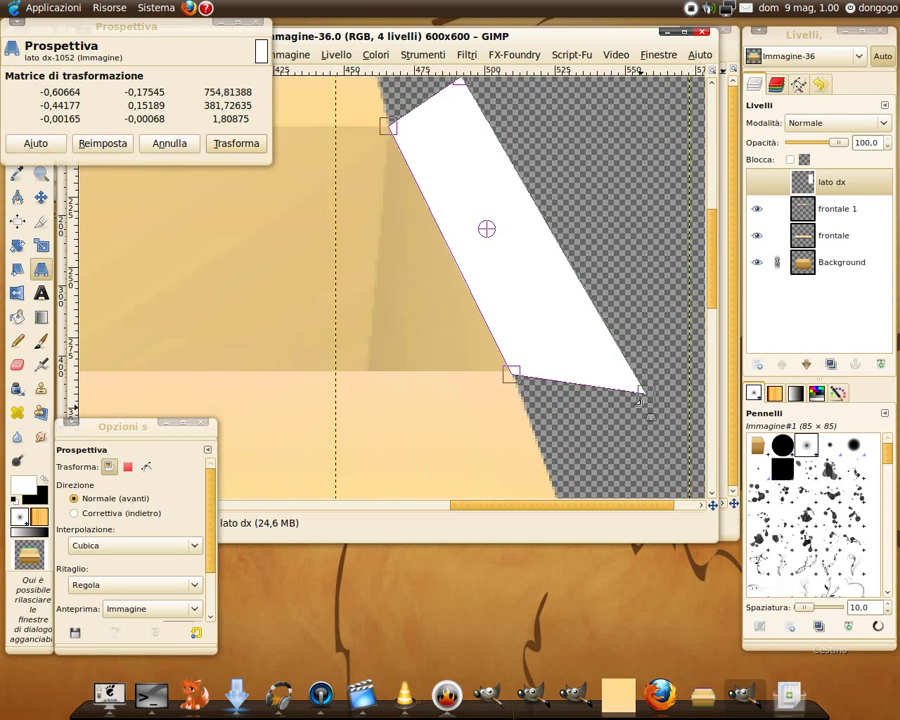
mouse_move(640, 395)
left_mouse_down()
mouse_move(620, 329)
mouse_move(650, 397)
left_mouse_up()
mouse_move(459, 80)
left_mouse_down()
mouse_move(522, 127)
mouse_move(499, 145)
left_mouse_up()
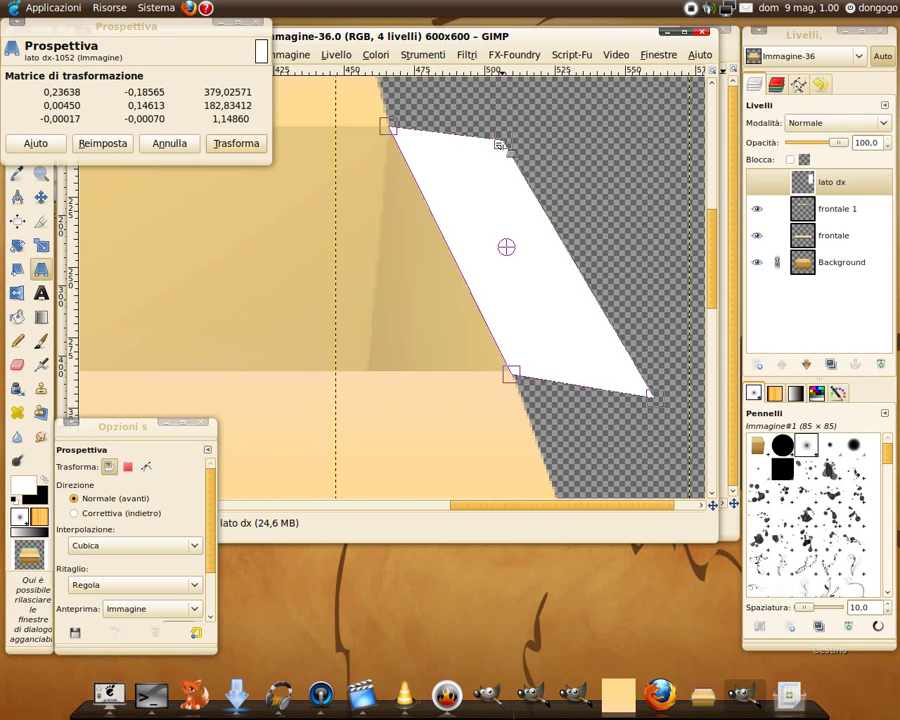
scroll(645, 225, "down", 2)
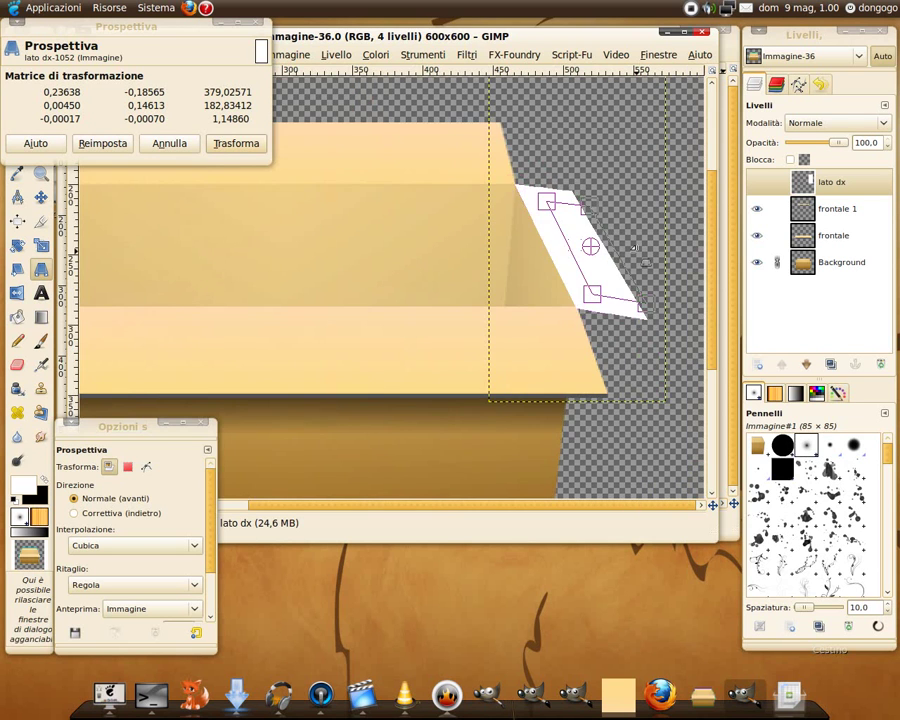
scroll(633, 247, "down", 1)
scroll(633, 247, "down", 1)
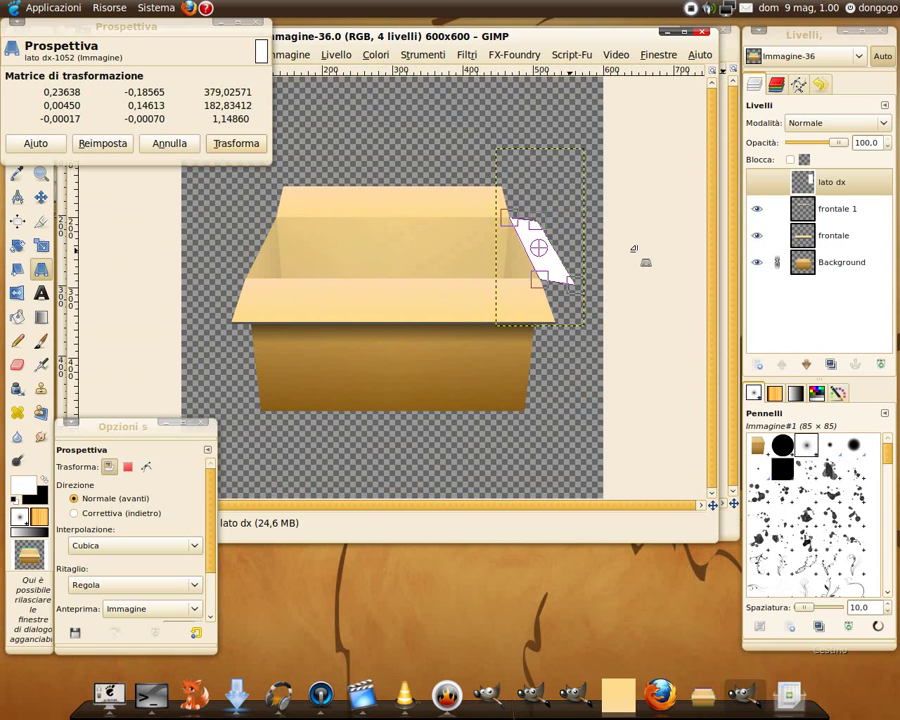
Apply the perspective warp and make the slanted white lato dx flap visible
left_click(236, 144)
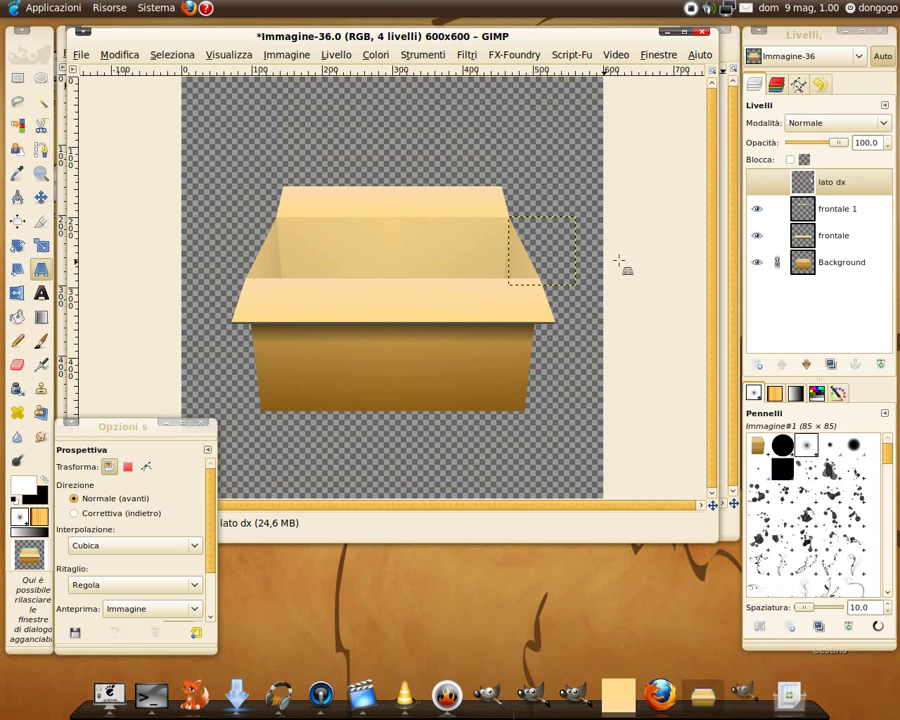
left_click(756, 183)
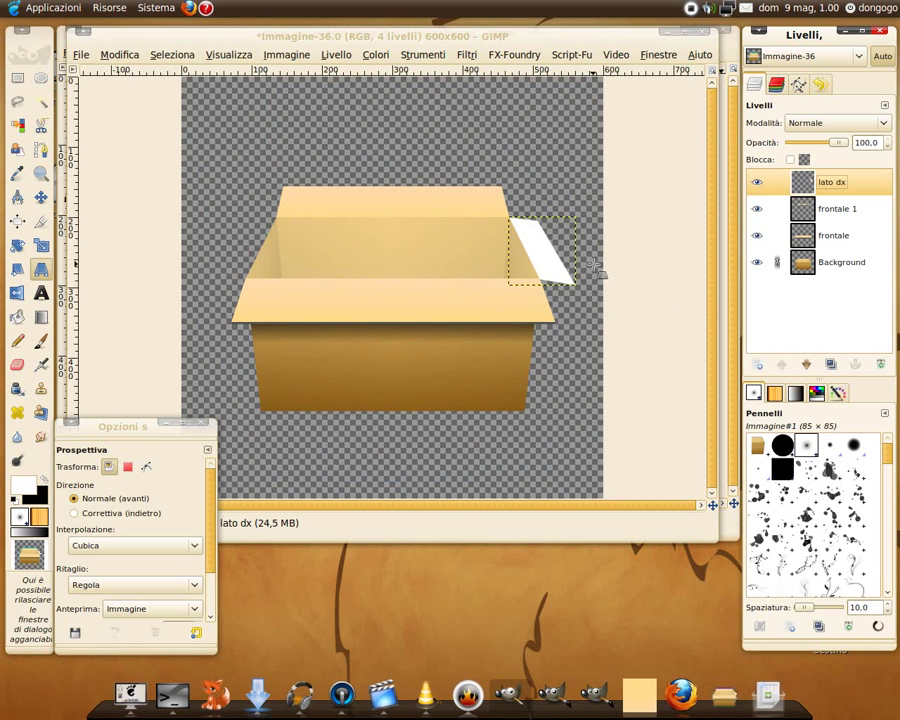
scroll(595, 268, "up", 2)
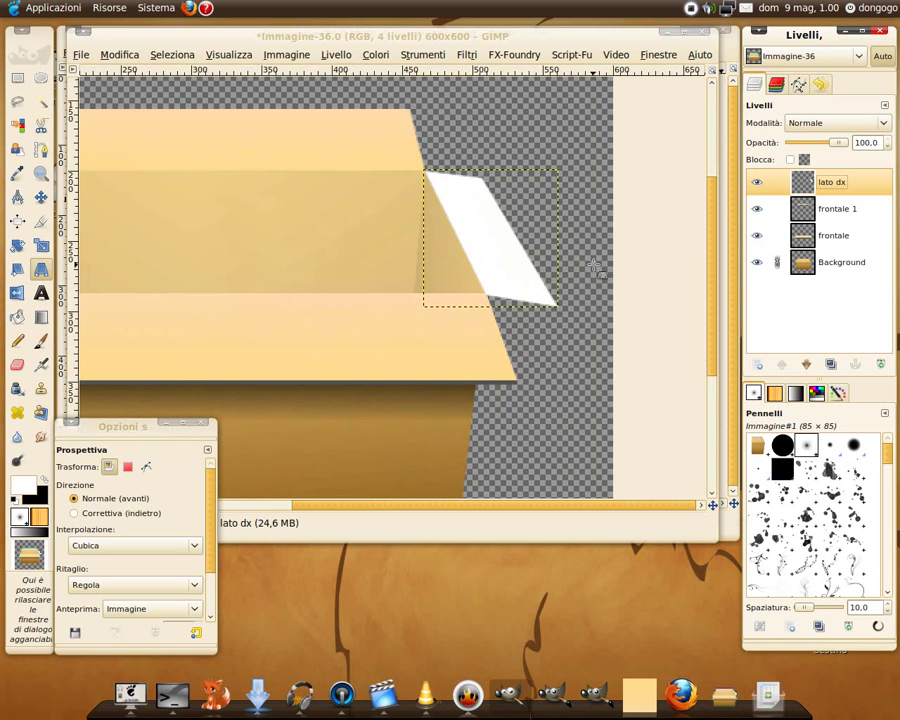
scroll(595, 268, "down", 1)
scroll(596, 270, "down", 1)
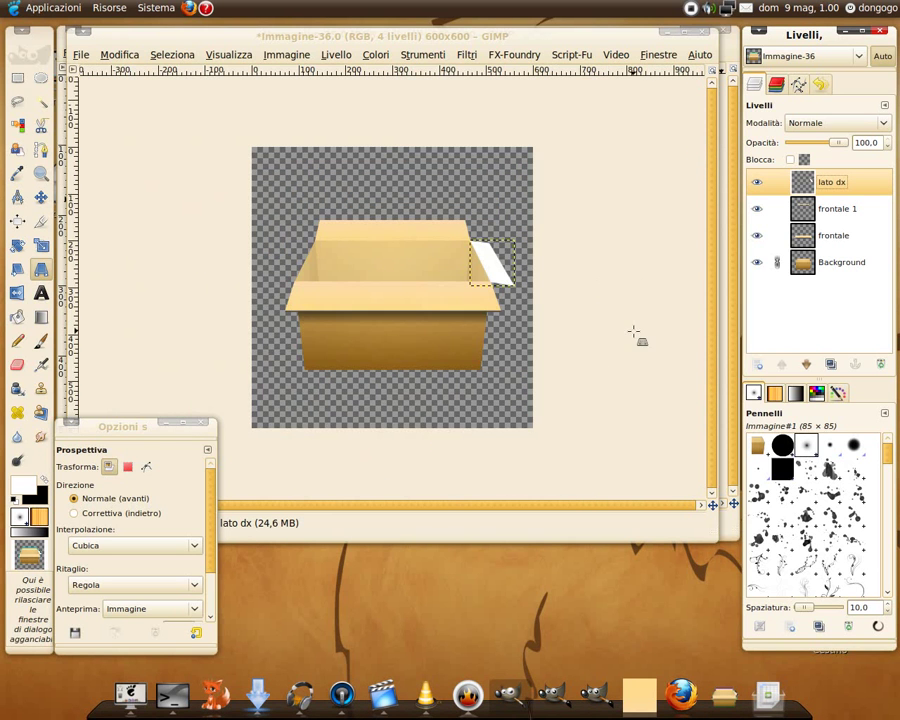
scroll(581, 280, "up", 1)
scroll(580, 278, "up", 1)
scroll(578, 276, "down", 1)
scroll(578, 277, "down", 1)
Set the foreground to light tan ffdc8e and pick a peach background colour
left_click(16, 490)
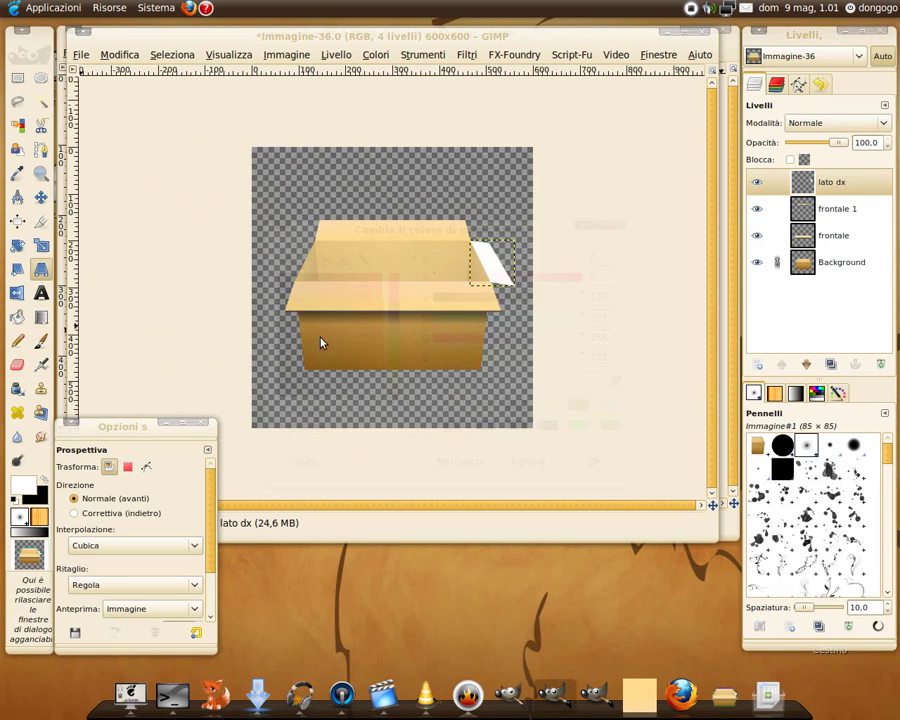
left_click(484, 405)
left_click(594, 461)
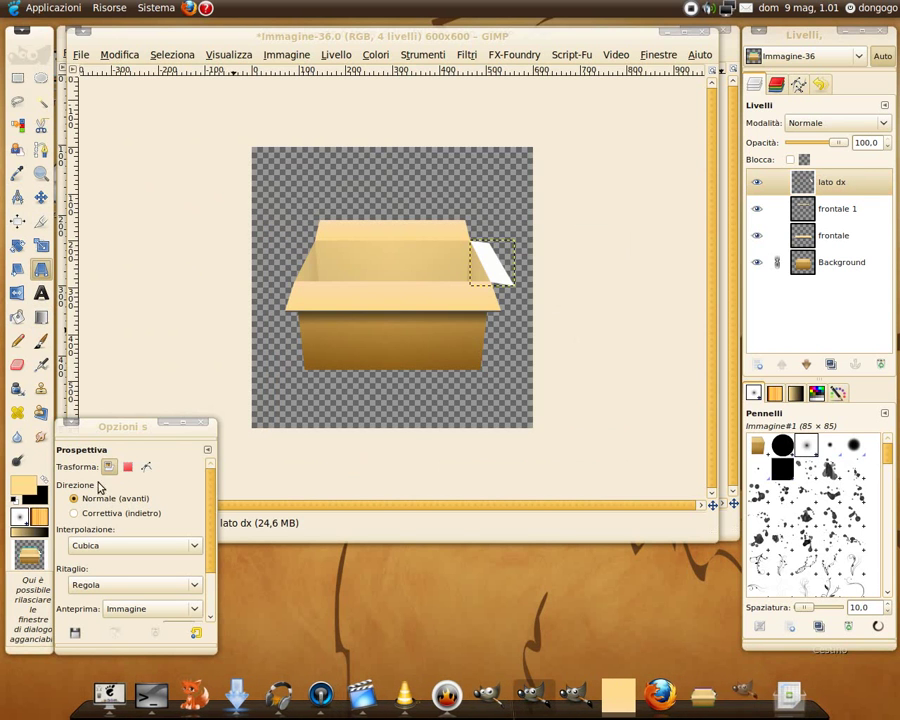
left_click(38, 500)
left_click(463, 405)
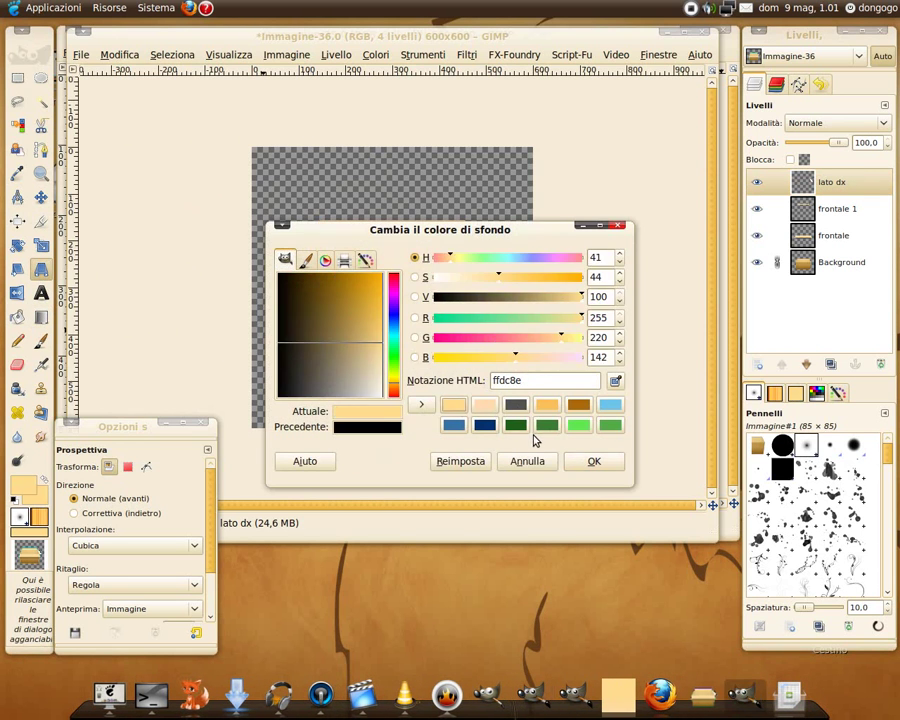
left_click(484, 405)
Confirm the peach background and try a gradient across the flap, then undo it
left_click(594, 461)
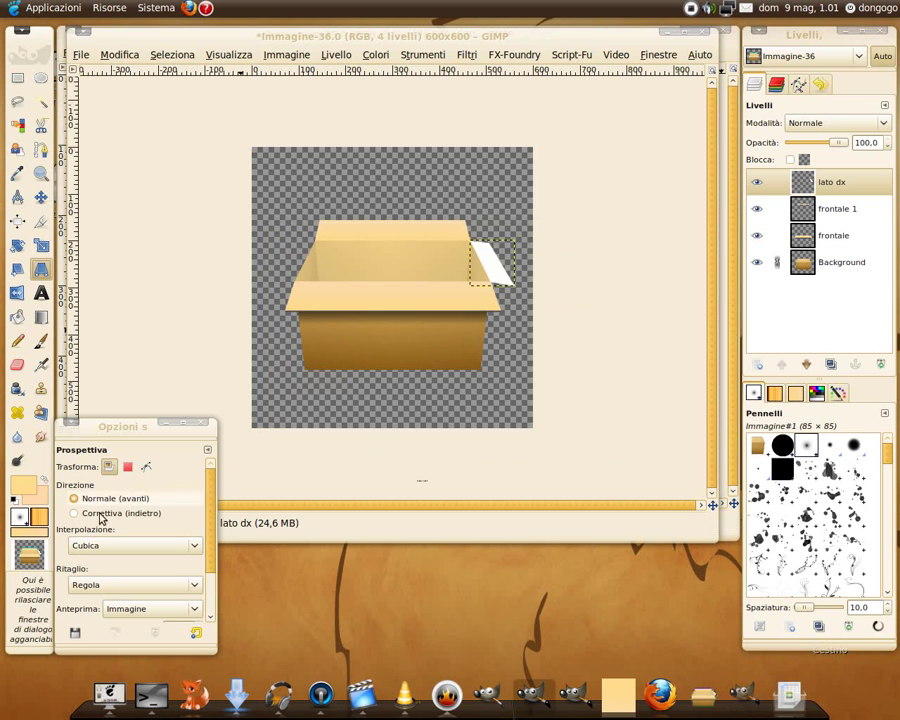
left_click(46, 320)
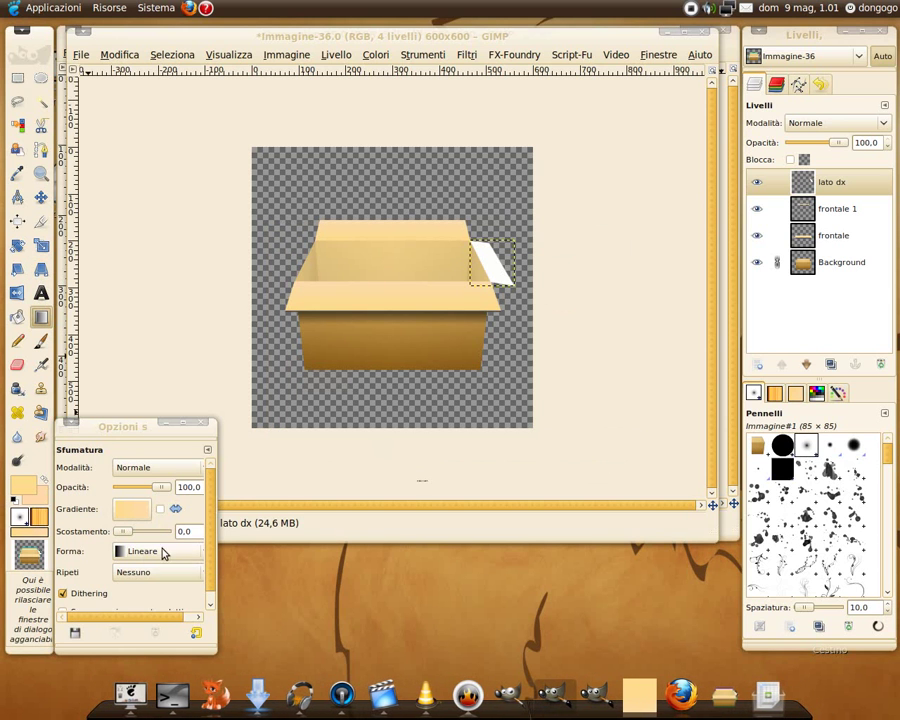
scroll(544, 260, "up", 1)
scroll(540, 258, "up", 1)
left_click_drag(515, 239, 566, 255)
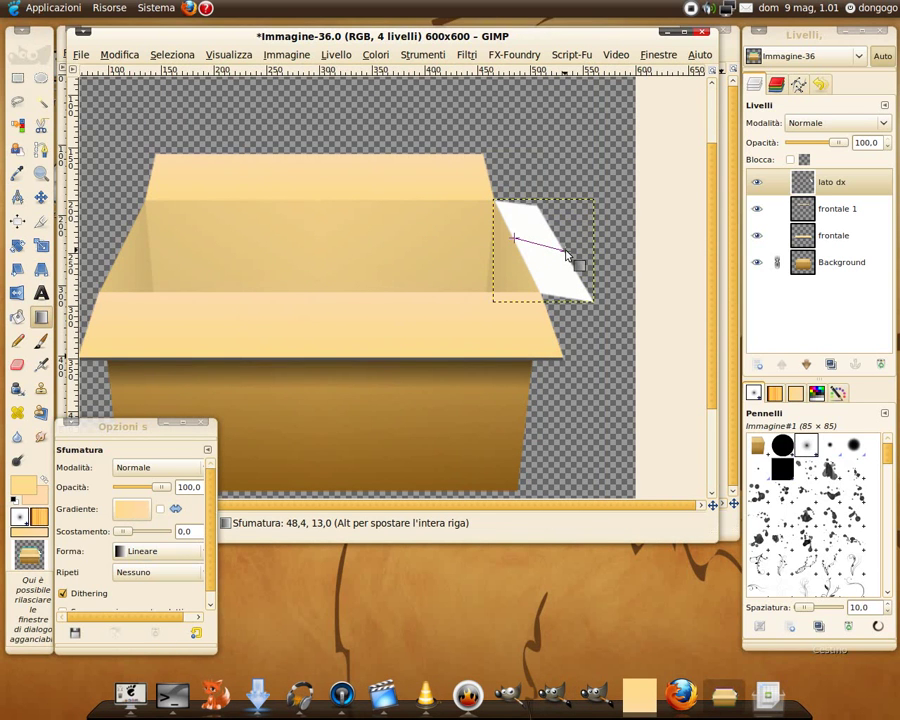
left_click_drag(566, 255, 566, 256)
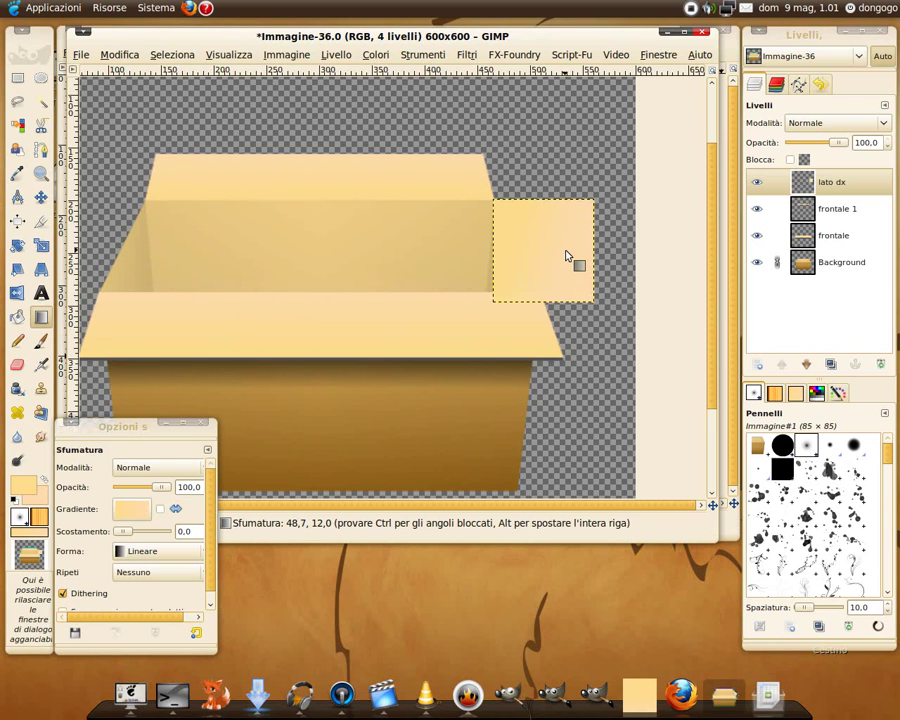
key("ctrl+z")
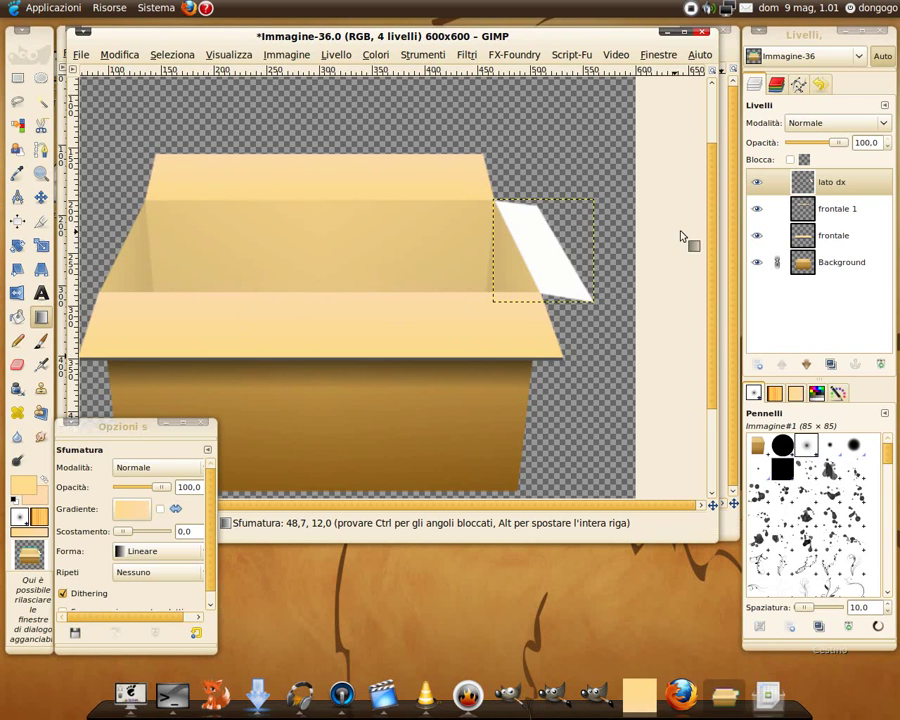
Redraw the light tan gradient across the right flap and fit the image to the window
scroll(518, 240, "up", 1)
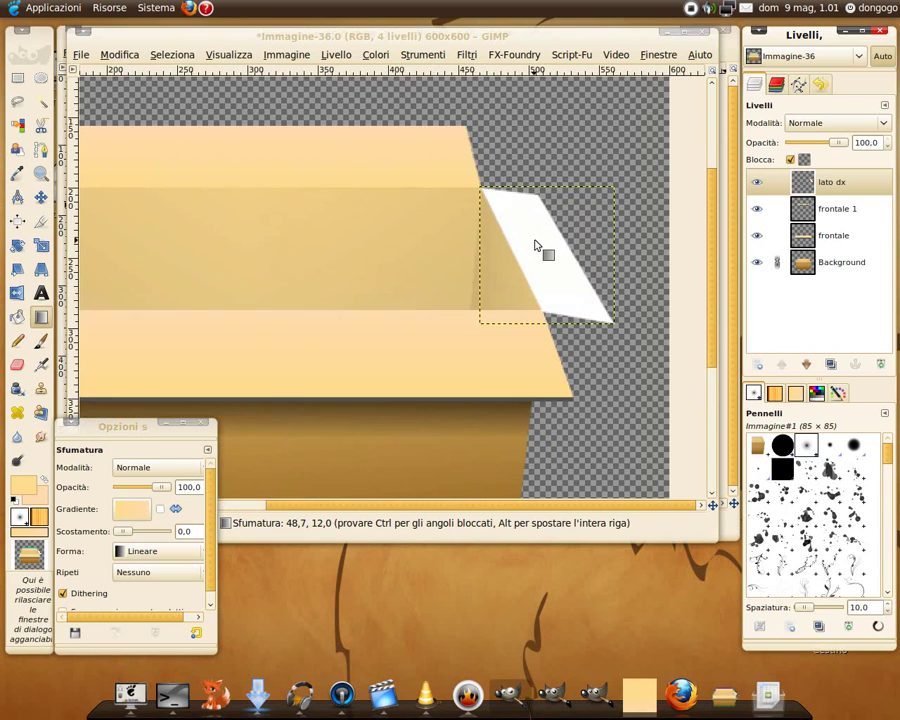
left_click_drag(511, 245, 586, 266)
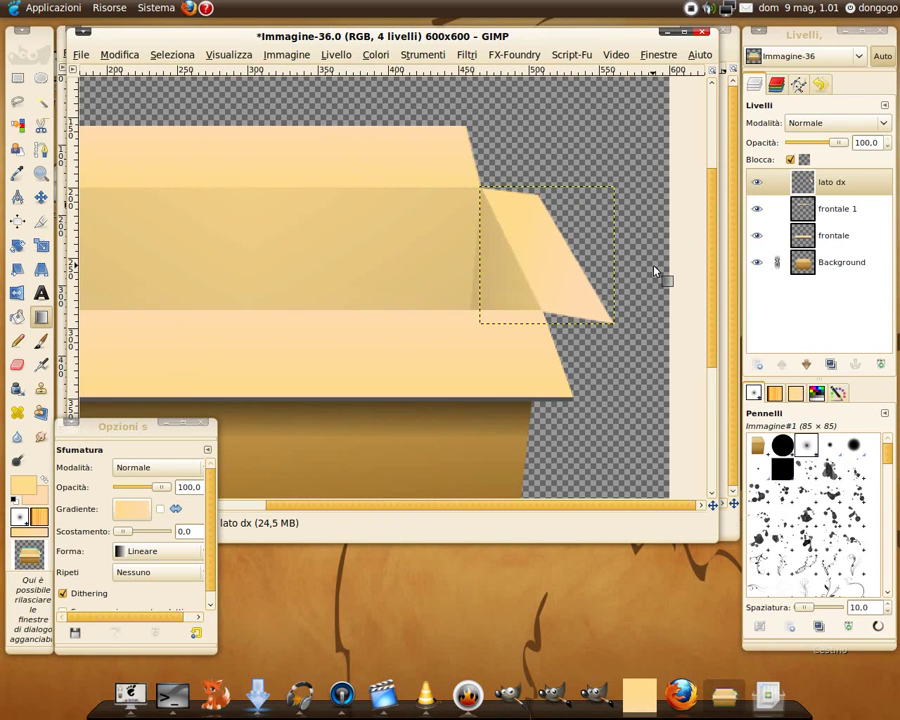
left_click_drag(509, 243, 582, 258)
key("shift+ctrl+j")
key("minus")
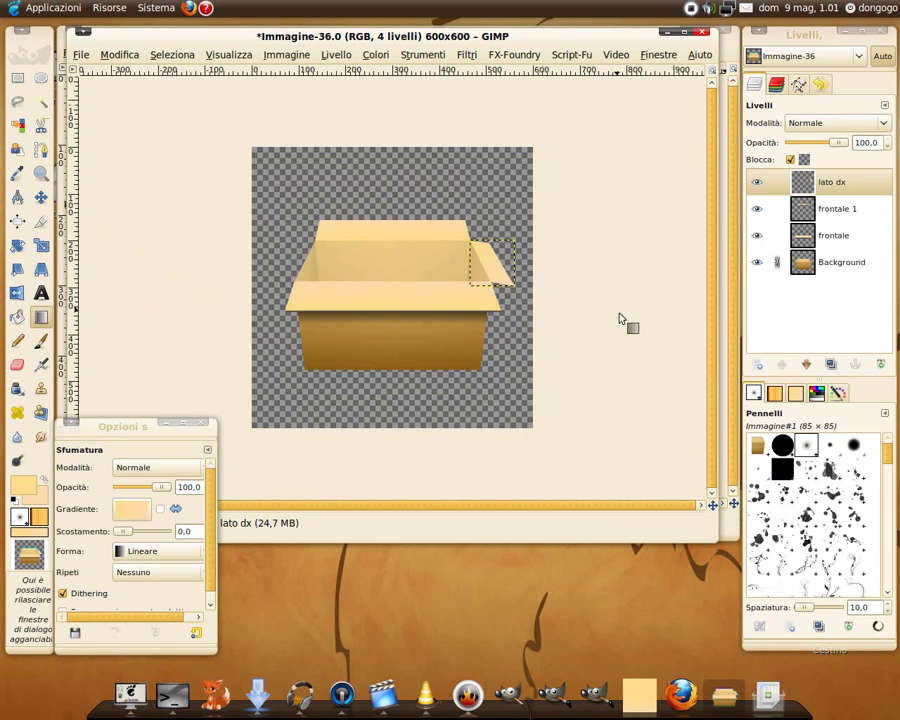
Add a transparent layer 'lato sx' and select a tall rectangle left of the box
left_click(759, 364)
type("lato sx")
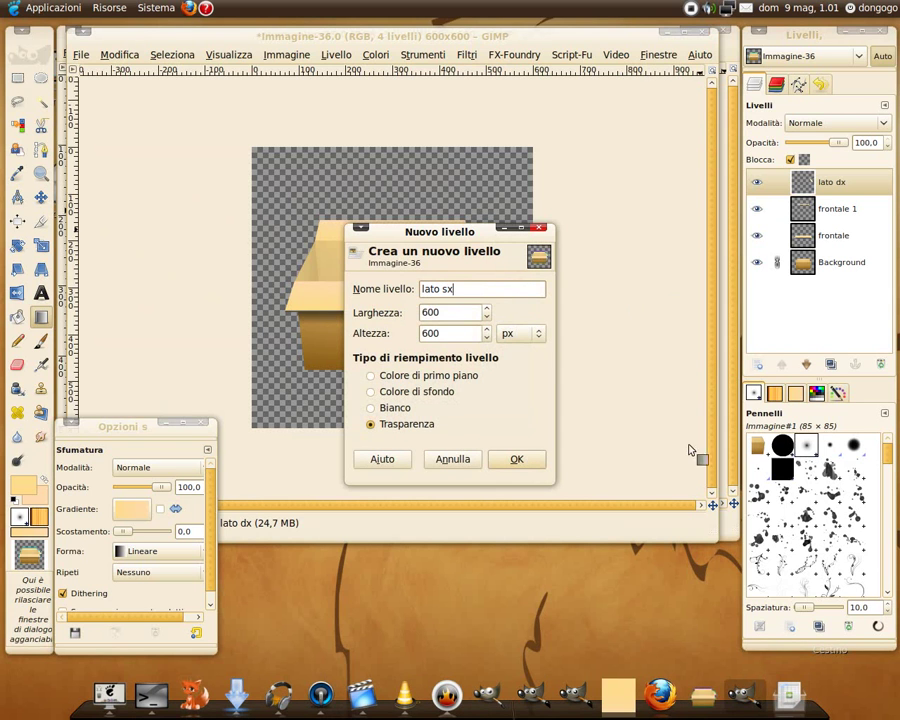
left_click(512, 459)
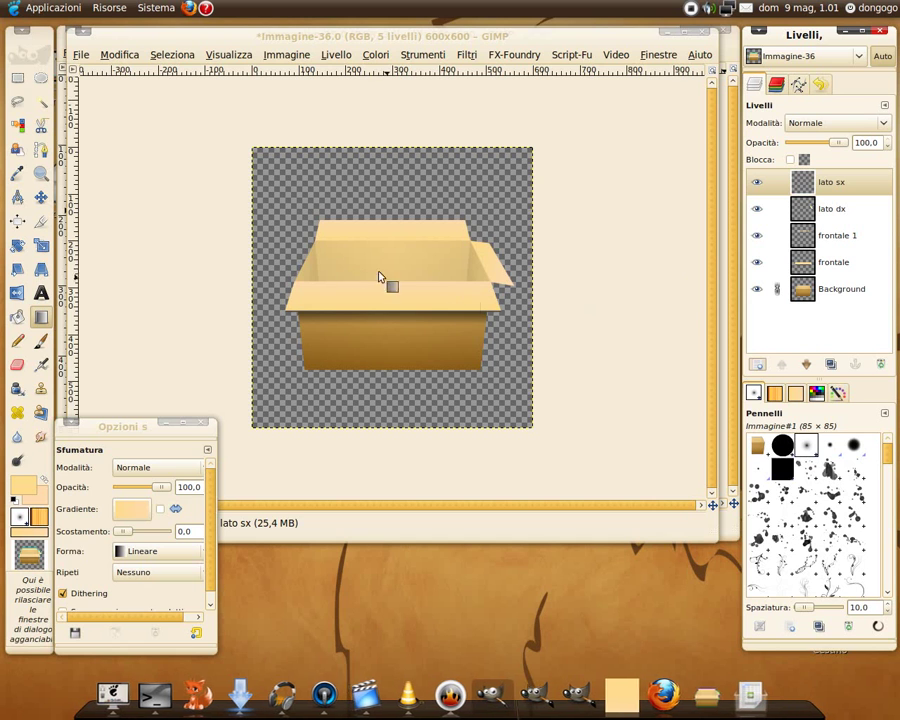
left_click(17, 77)
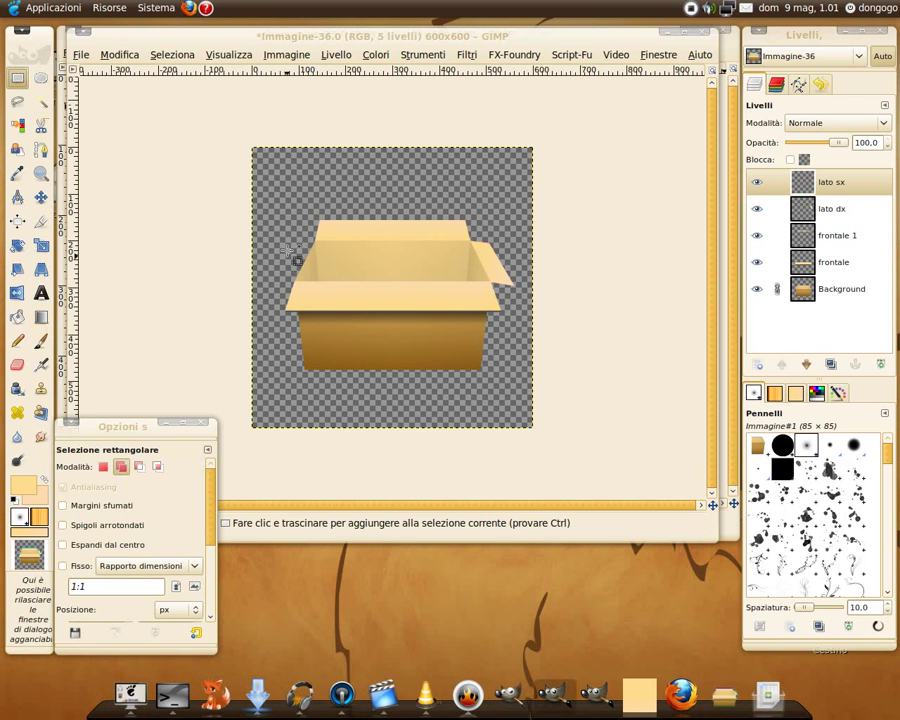
left_click_drag(262, 185, 333, 320)
Fill the rectangle with light tan, deselect, and autocrop lato sx to it
left_click(17, 316)
left_click(296, 248)
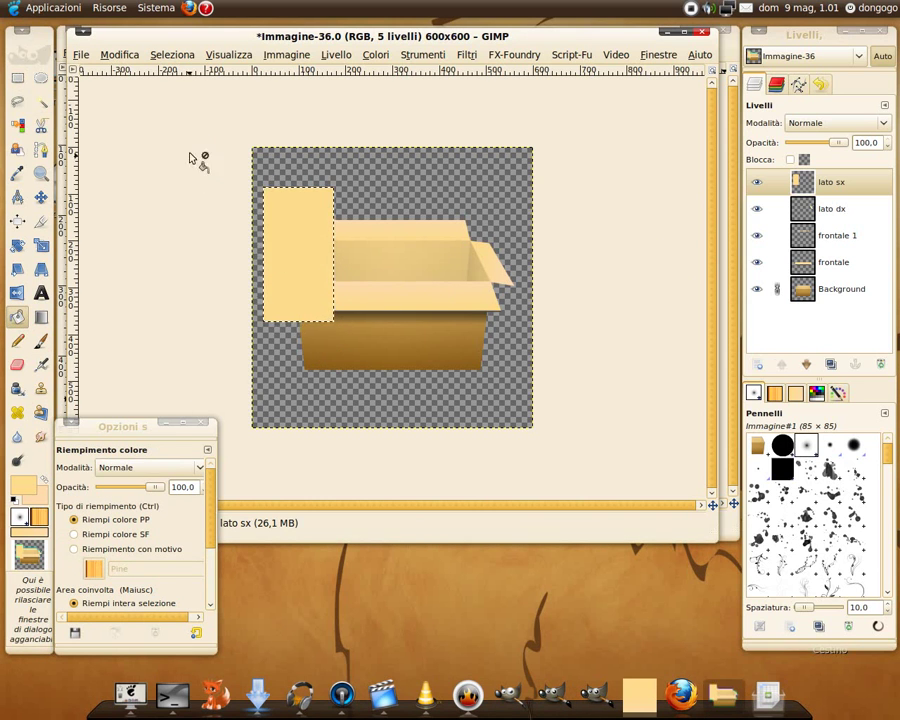
left_click(172, 54)
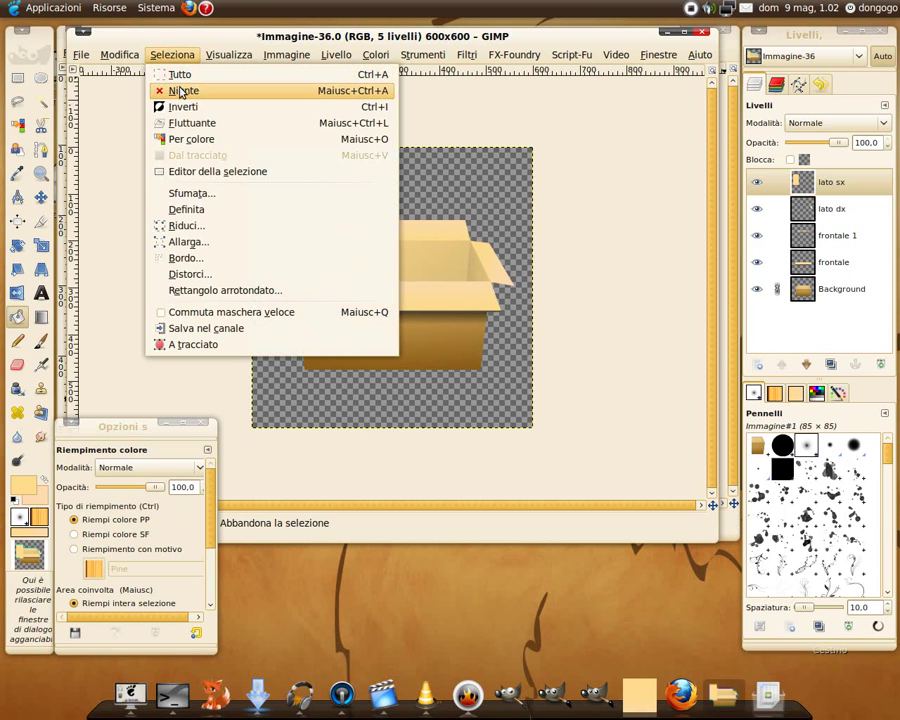
left_click(182, 91)
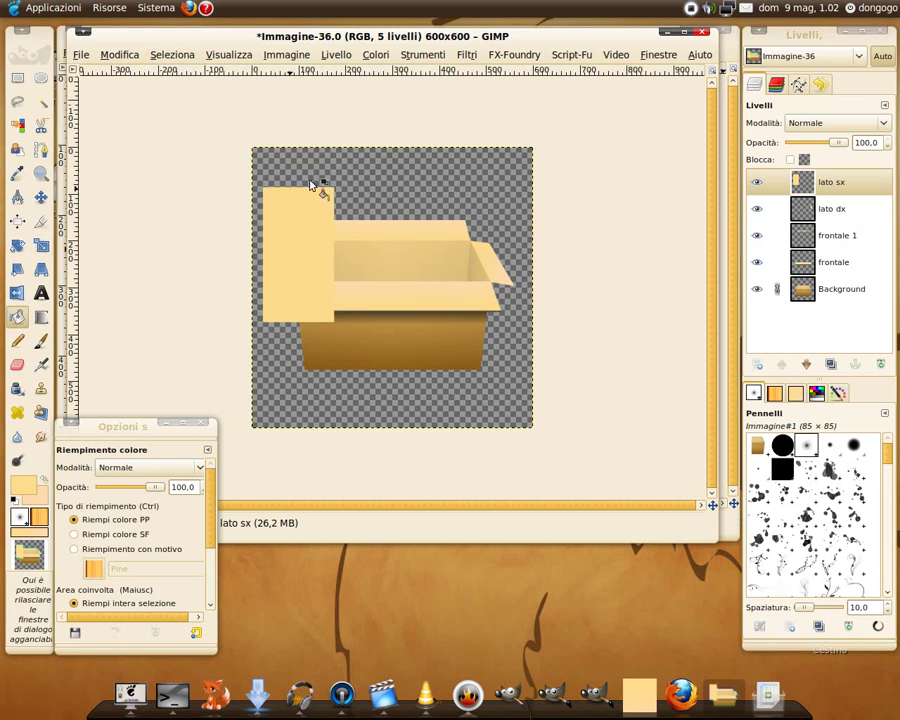
left_click(337, 55)
left_click(394, 312)
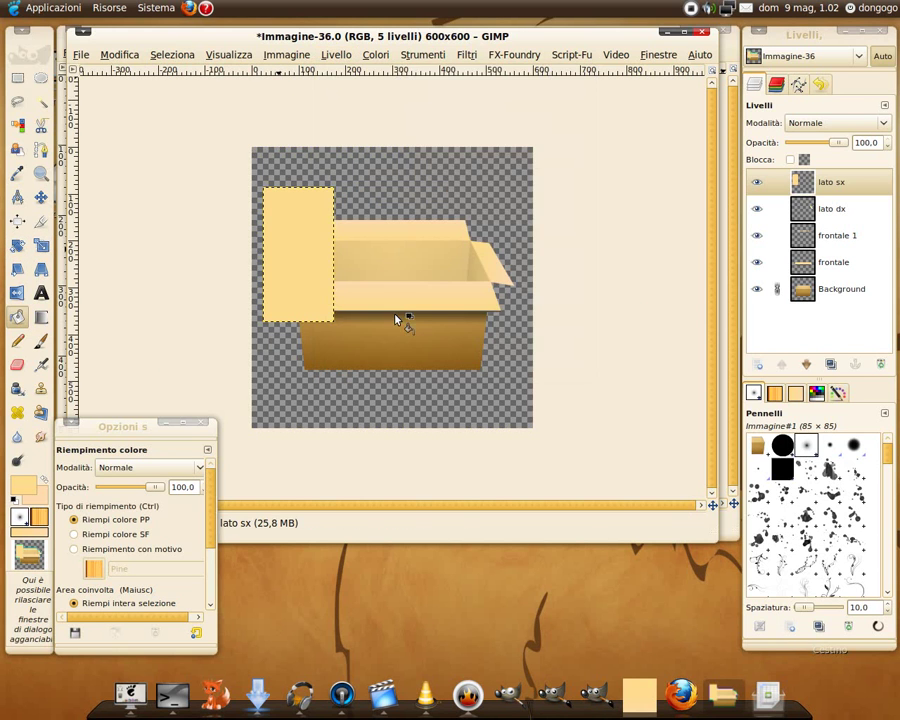
Begin the lato sx perspective warp, pulling the bottom corners inward and up
left_click(41, 270)
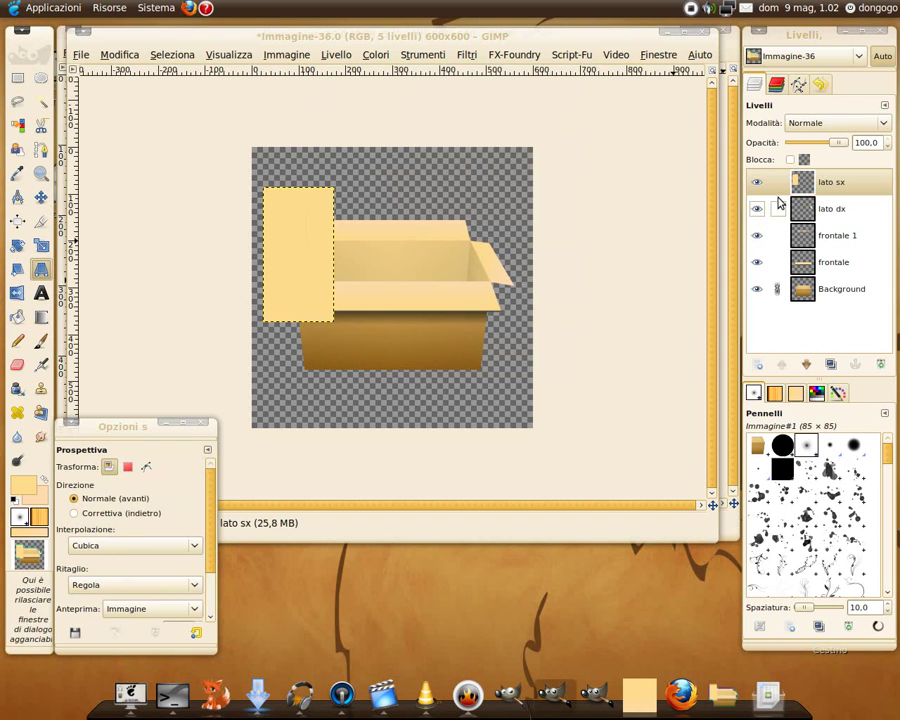
left_click(757, 182)
left_click(294, 271)
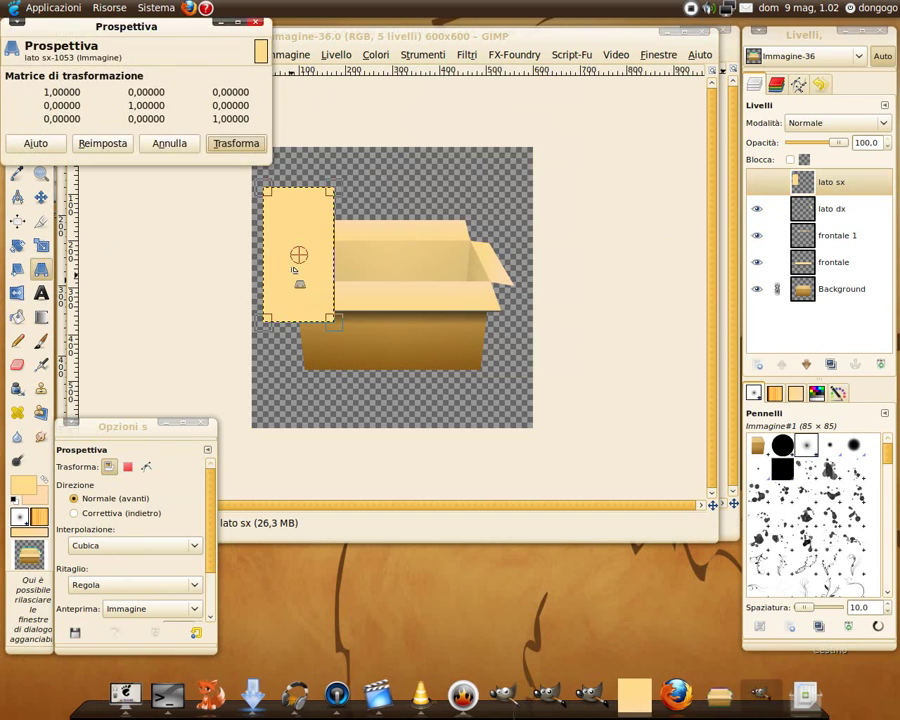
scroll(292, 268, "up", 1)
scroll(282, 275, "up", 2)
scroll(358, 387, "down", 3)
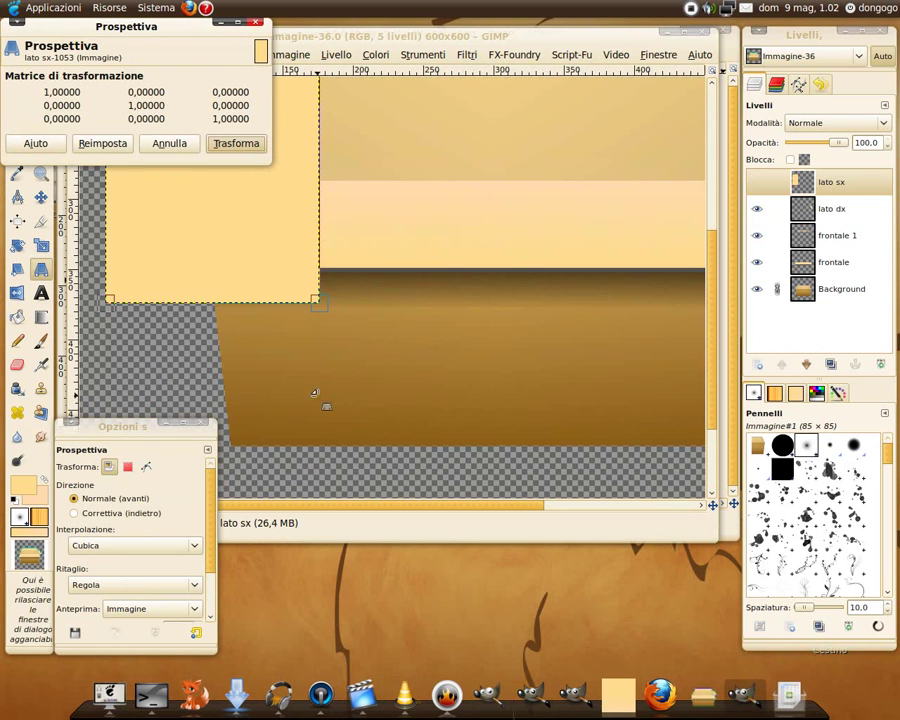
left_click_drag(315, 298, 232, 211)
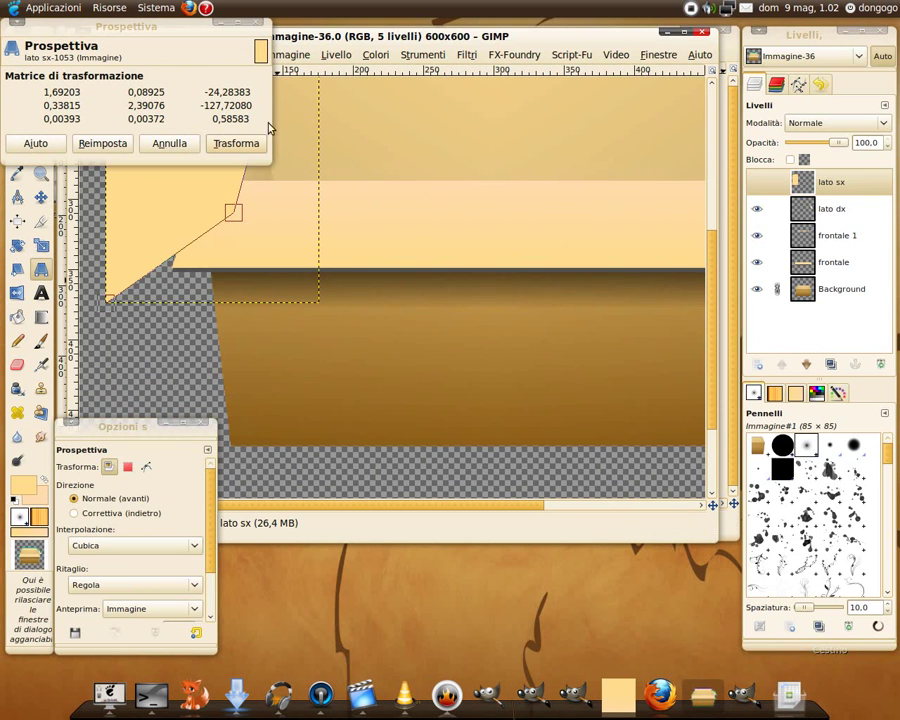
left_click_drag(150, 26, 545, 96)
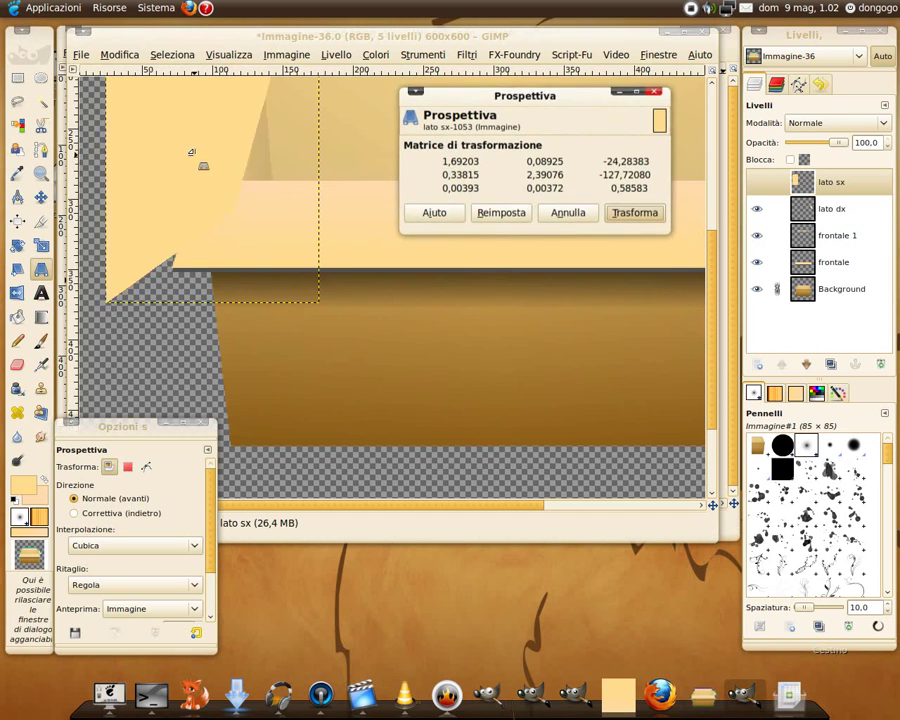
scroll(226, 314, "up", 3)
left_click_drag(233, 317, 200, 286)
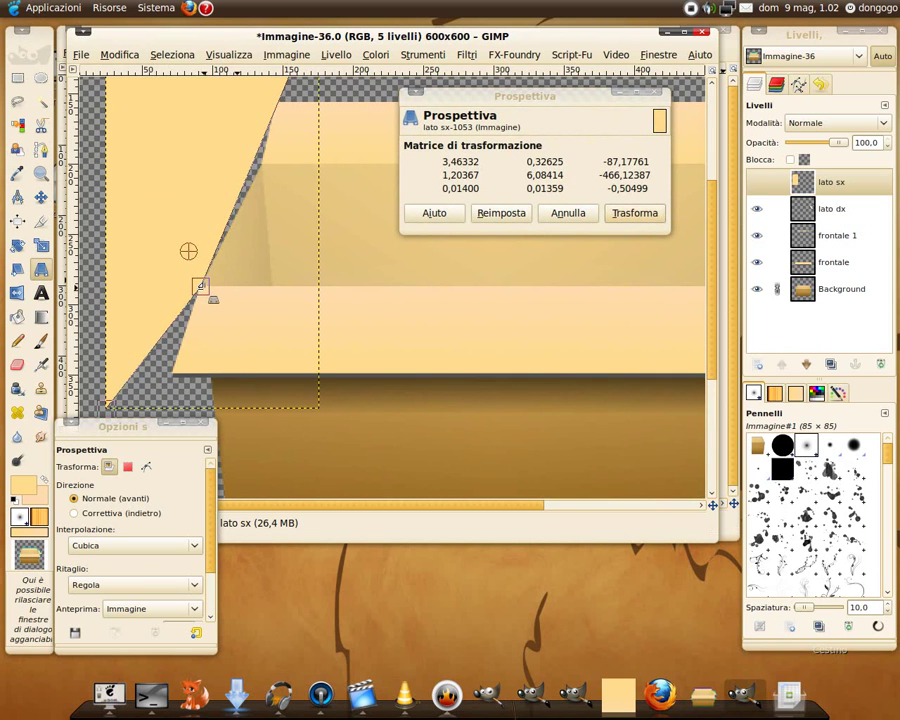
Bring the top corners down toward the box rim and raise the bottom-left corner
scroll(222, 268, "up", 5)
mouse_move(320, 203)
left_mouse_down()
mouse_move(271, 291)
mouse_move(260, 357)
left_mouse_up()
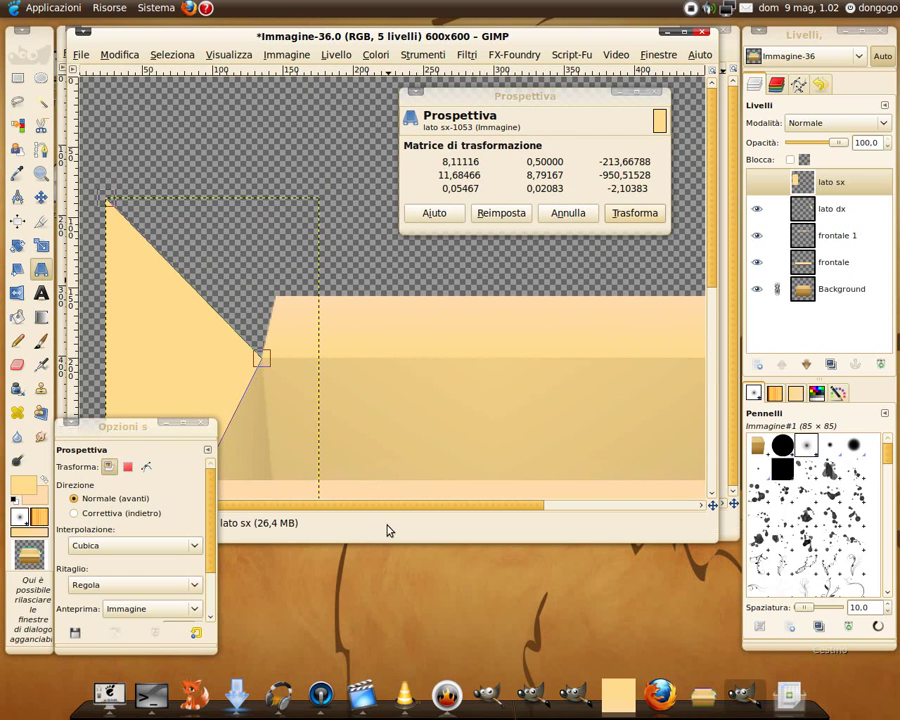
scroll(378, 507, "down", 2)
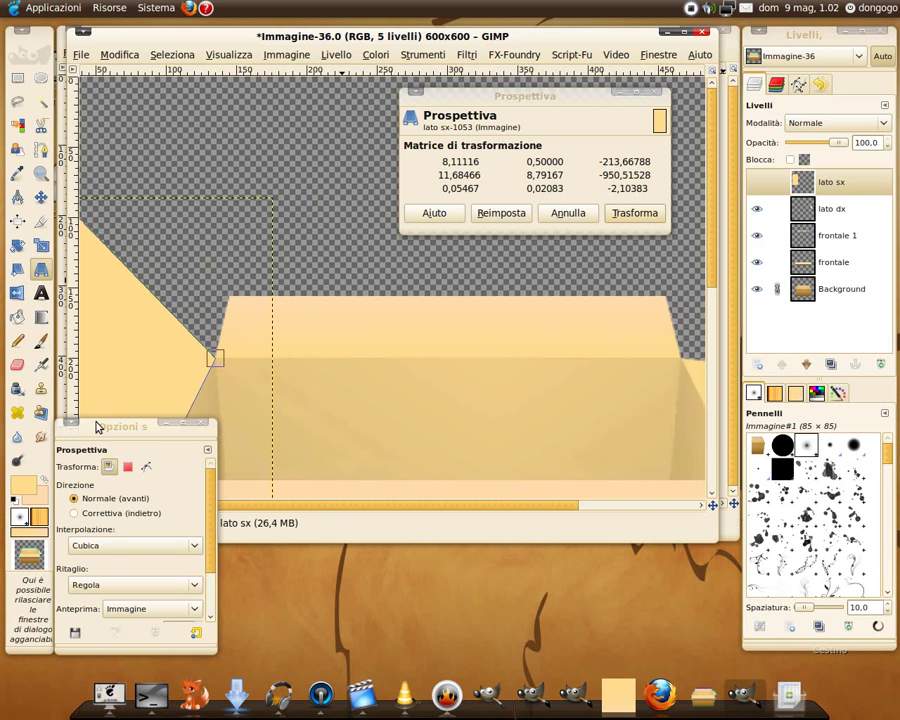
left_click_drag(97, 427, 494, 412)
key("minus")
key("minus")
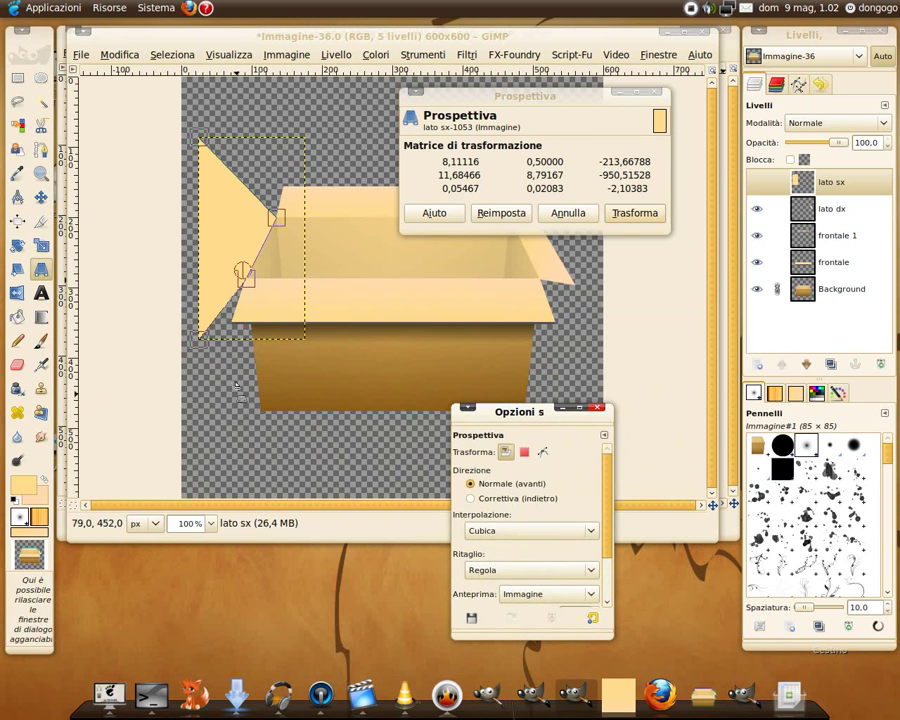
scroll(245, 270, "up", 1)
scroll(243, 266, "up", 1)
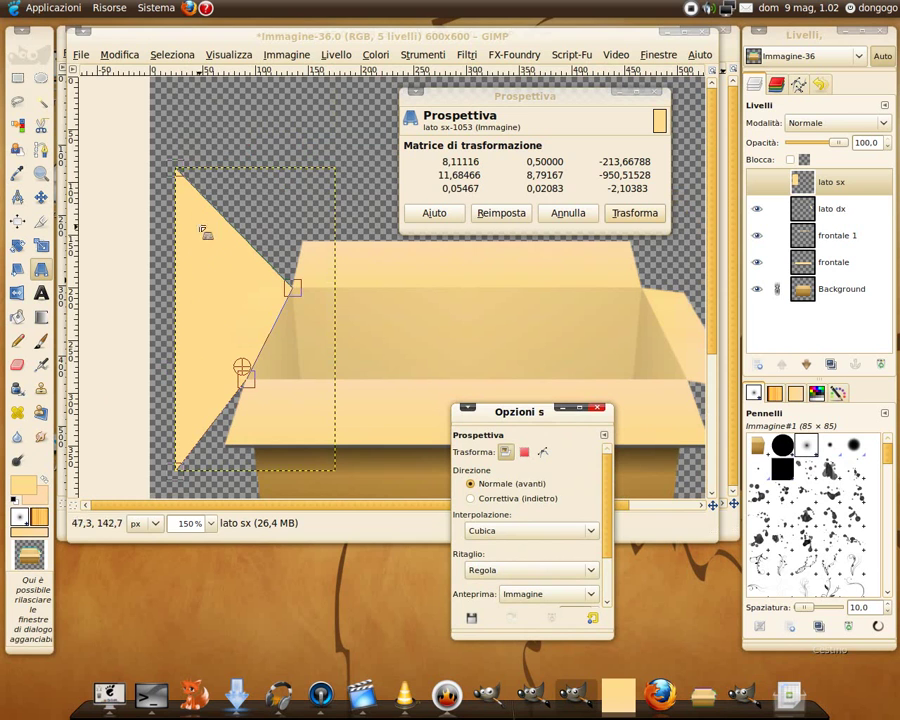
mouse_move(177, 170)
left_mouse_down()
mouse_move(243, 245)
mouse_move(237, 241)
left_mouse_up()
left_click_drag(175, 455, 204, 355)
Fine-tune the top and left corners, apply the warp, and show lato sx again
scroll(273, 332, "up", 1)
scroll(273, 332, "up", 1)
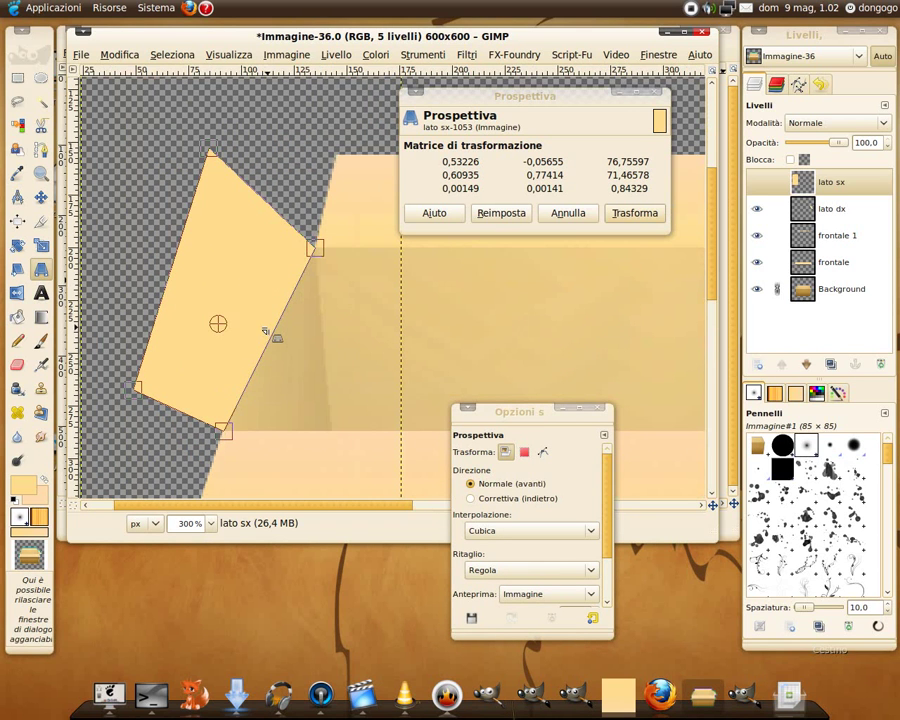
left_click_drag(210, 150, 253, 181)
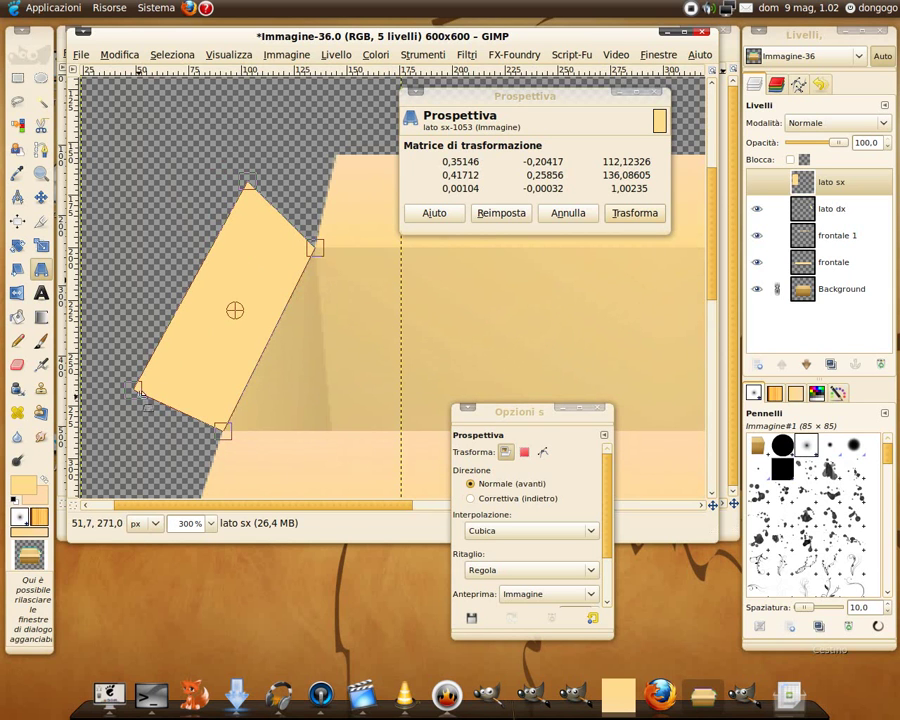
mouse_move(138, 389)
left_mouse_down()
mouse_move(150, 376)
mouse_move(142, 379)
left_mouse_up()
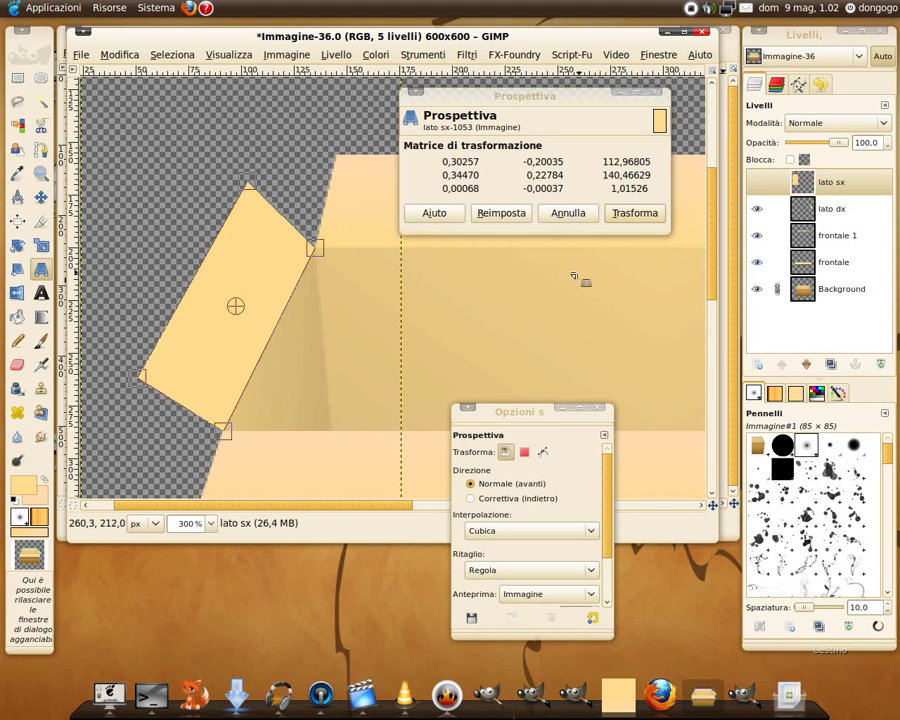
left_click(635, 213)
left_click(757, 182)
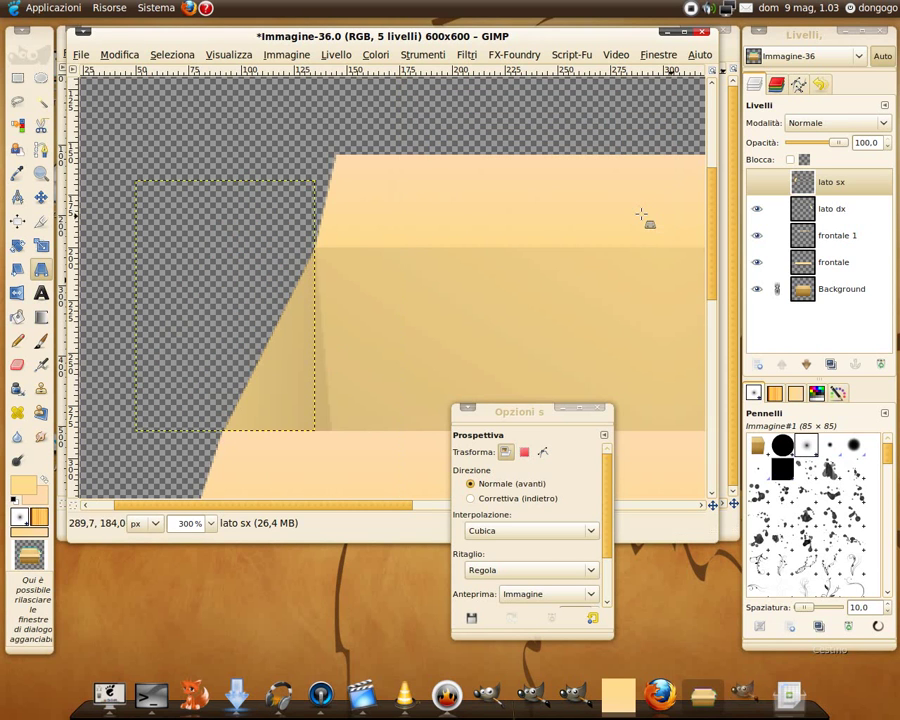
left_click(757, 182)
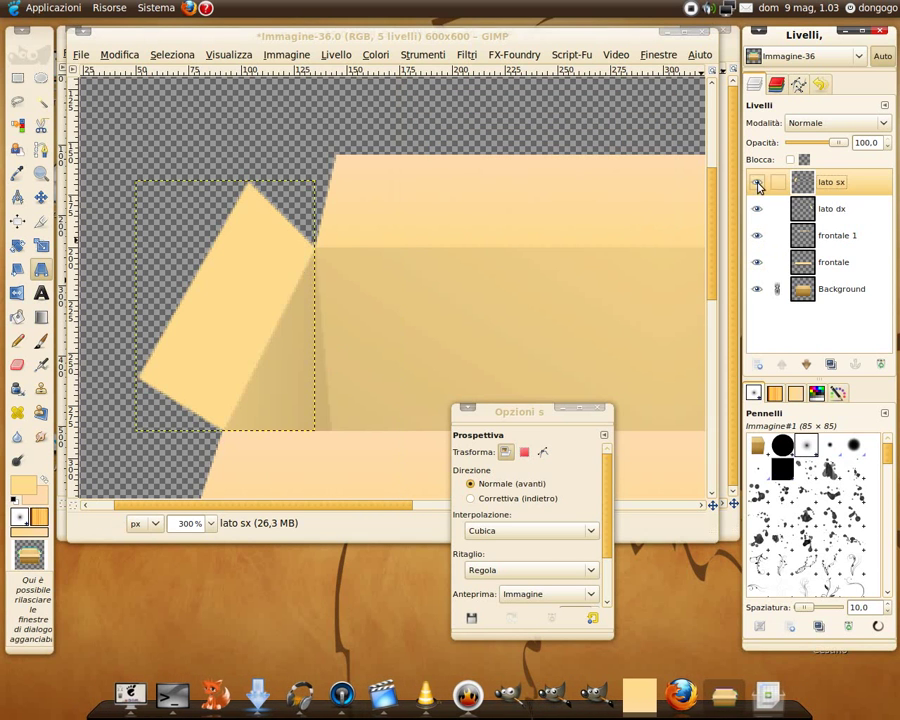
scroll(426, 344, "down", 1)
scroll(426, 344, "down", 1)
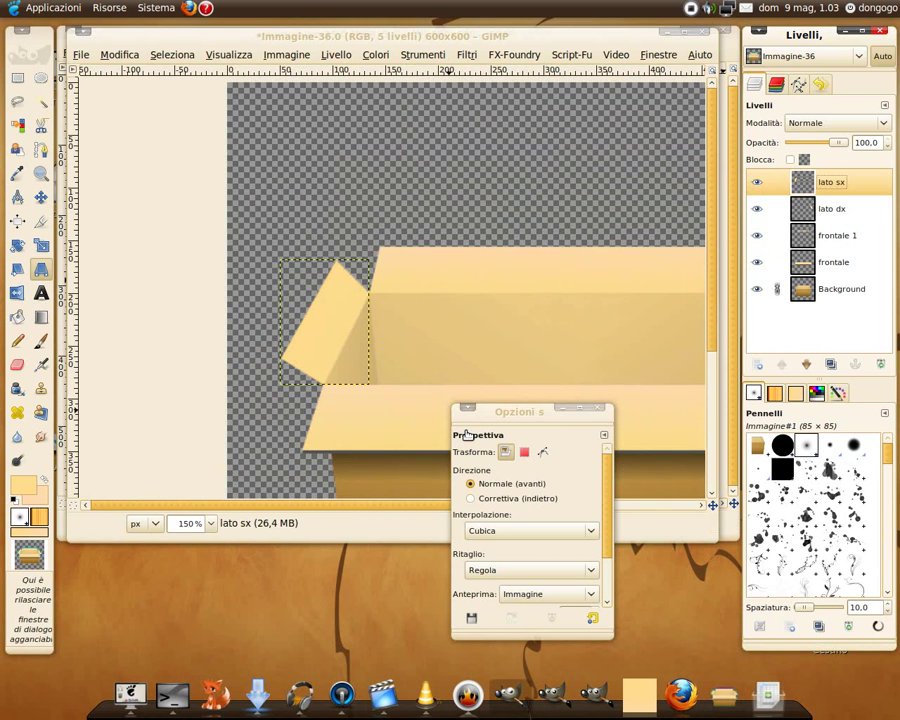
Lock alpha on lato sx and lay a light tan gradient inside the left flap only
left_click(40, 316)
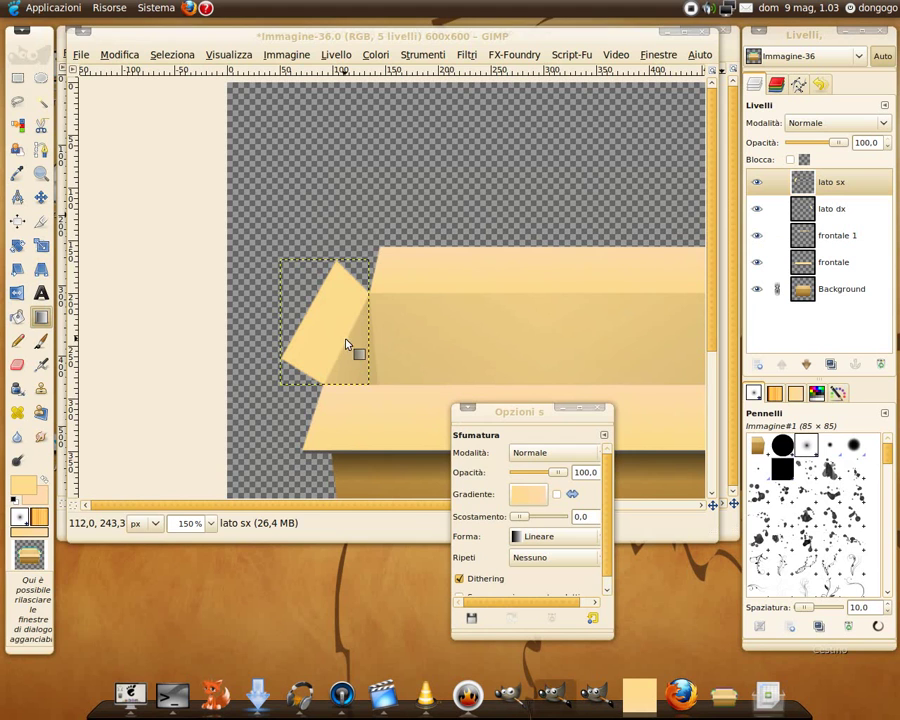
left_click_drag(345, 340, 307, 311)
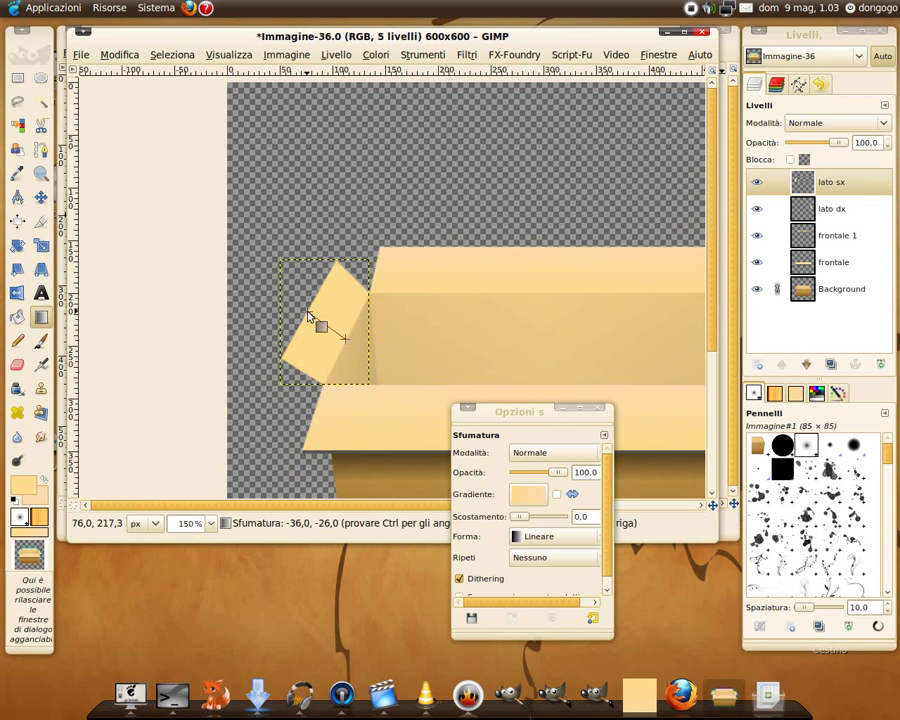
left_click_drag(307, 311, 307, 311)
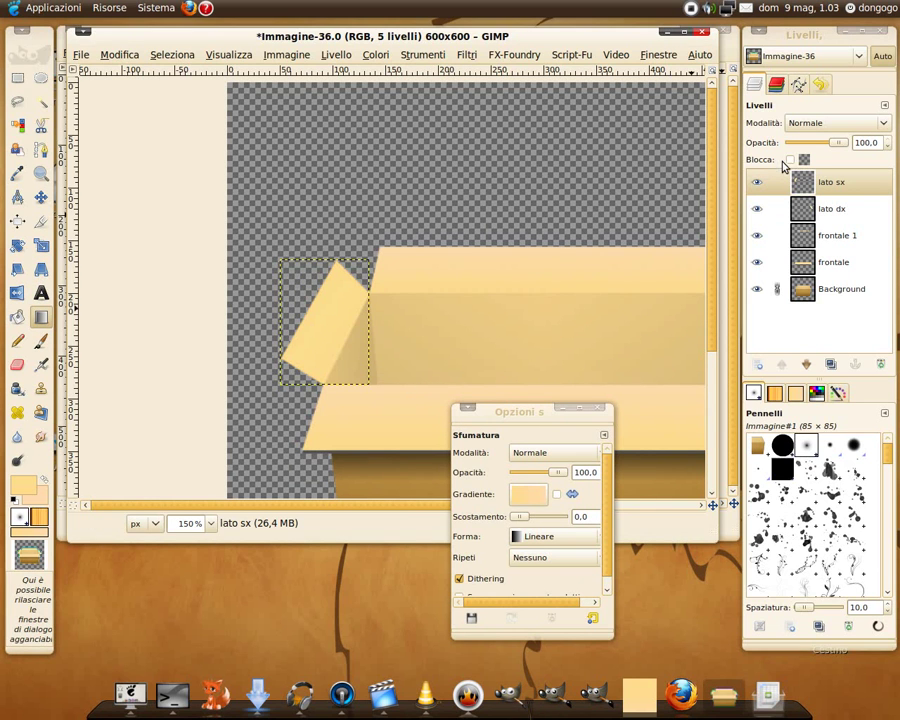
left_click(790, 160)
left_click_drag(347, 335, 310, 311)
key("minus")
key("minus")
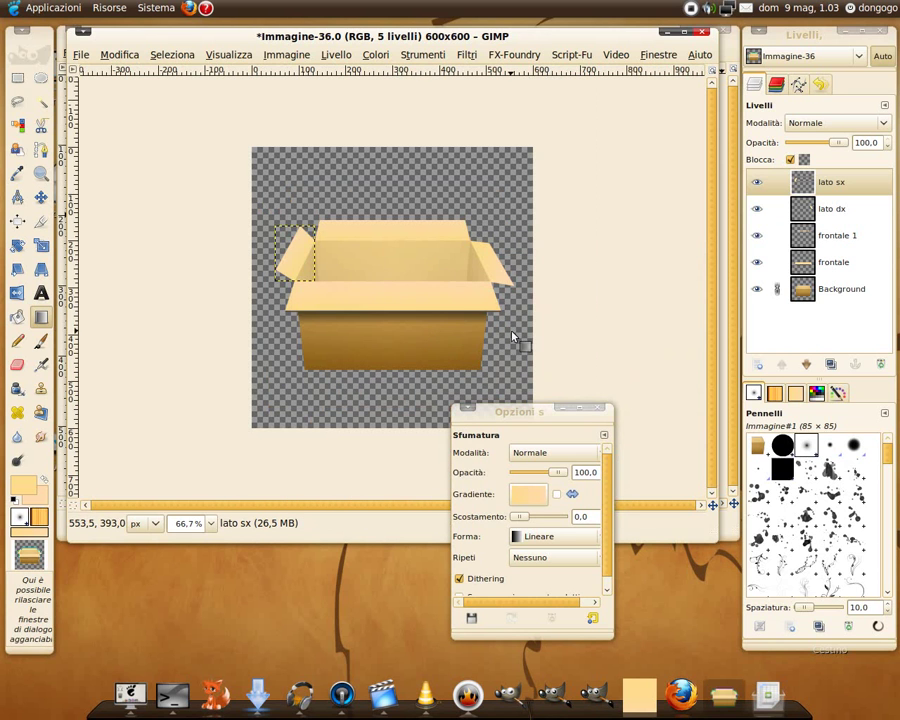
mouse_move(524, 410)
left_mouse_down()
mouse_move(132, 447)
mouse_move(128, 432)
left_mouse_up()
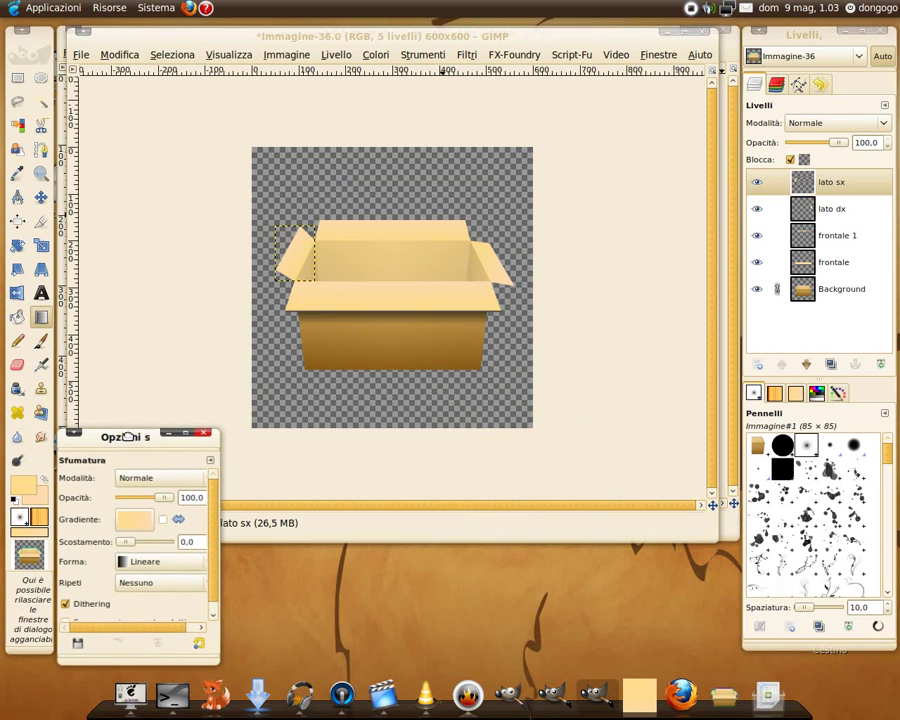